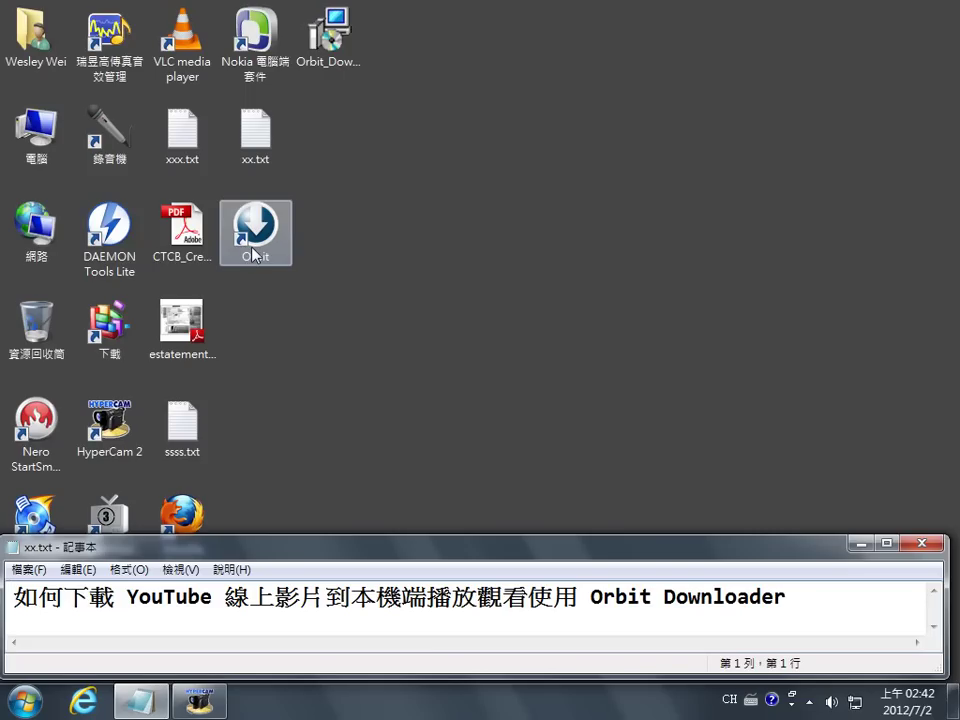
- Launch Orbit from the desktop and switch its interface language to Chinese(Traditional)
{"action": "double_click", "coordinate": [254, 255]}
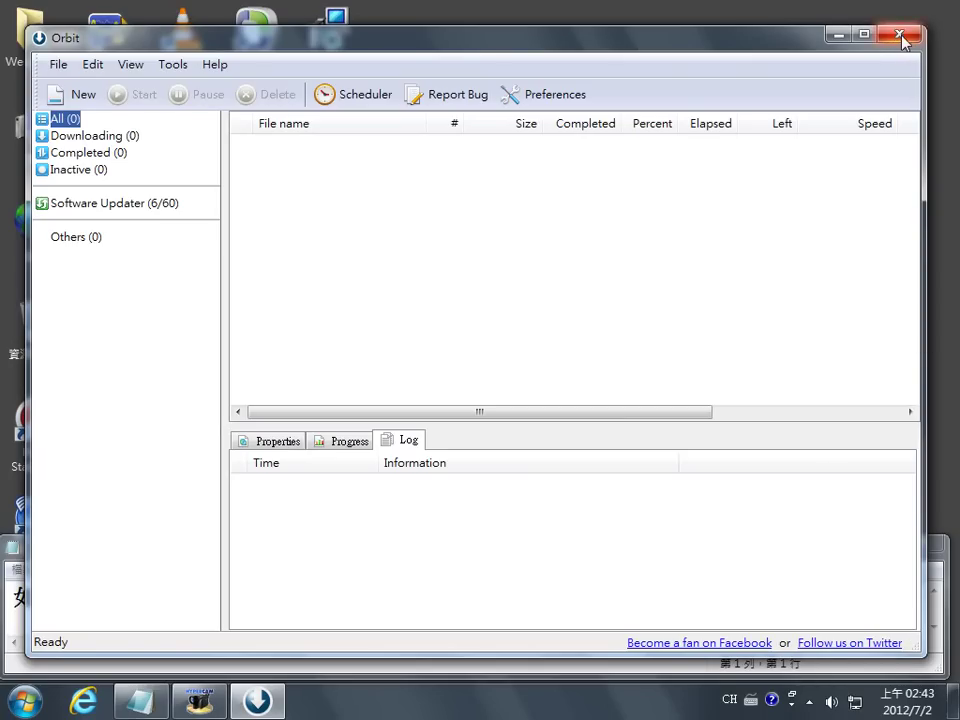
{"action": "left_click", "coordinate": [811, 702]}
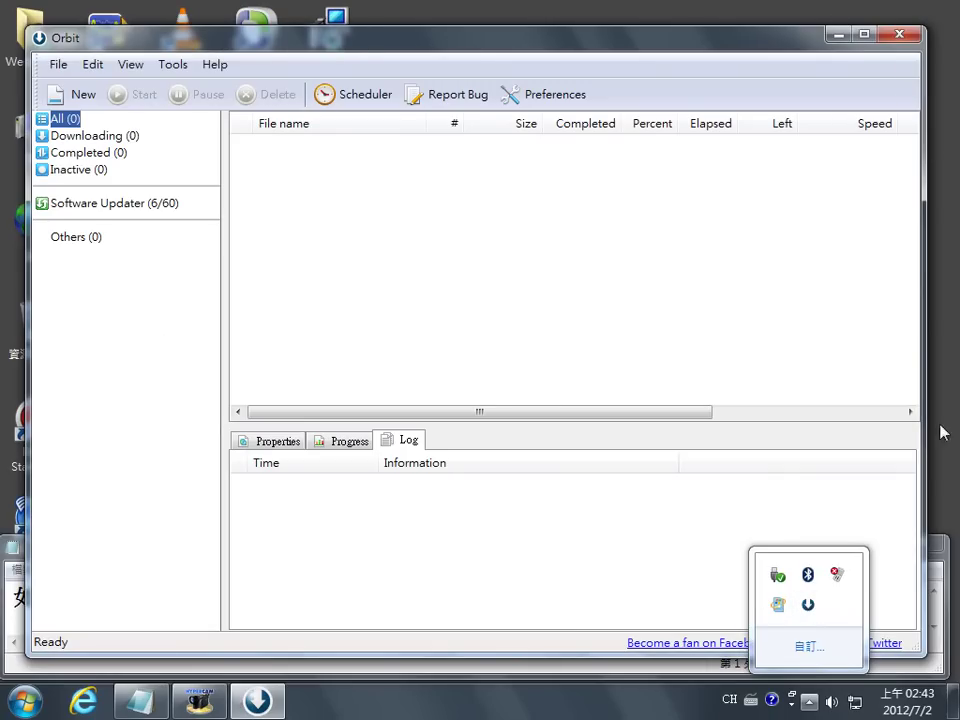
{"action": "left_click", "coordinate": [629, 652]}
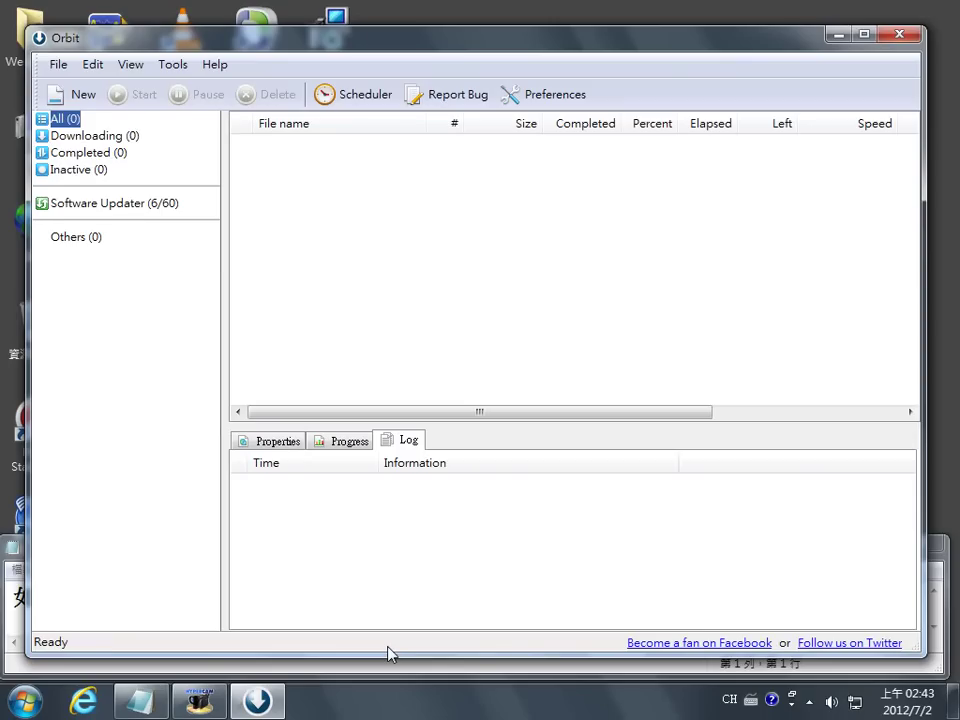
{"action": "left_click", "coordinate": [138, 67]}
{"action": "mouse_move", "coordinate": [155, 250]}
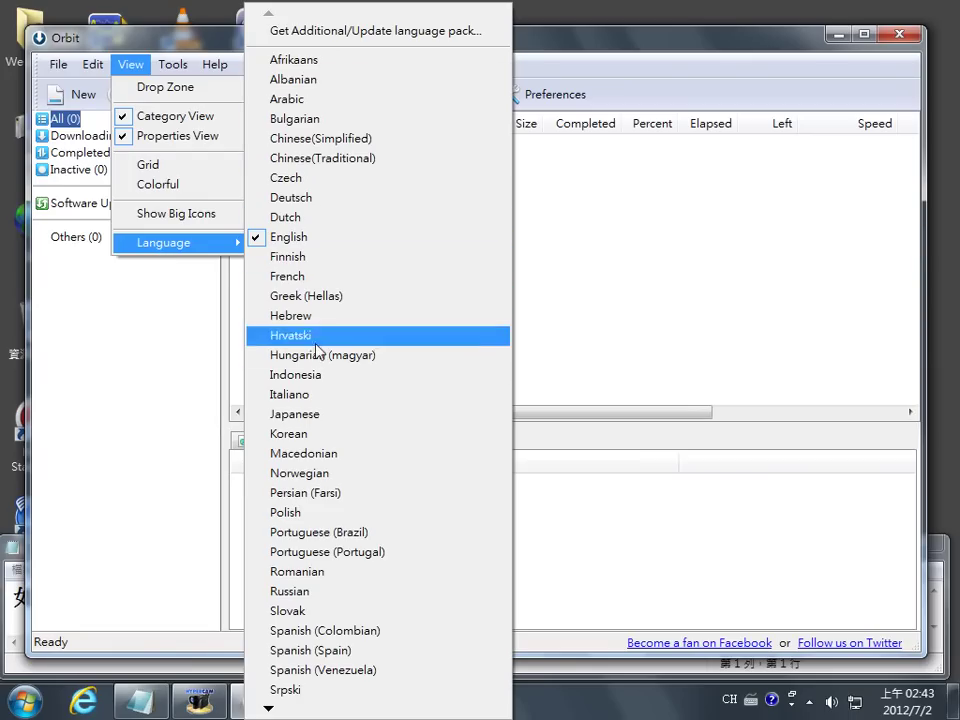
{"action": "left_click", "coordinate": [330, 168]}
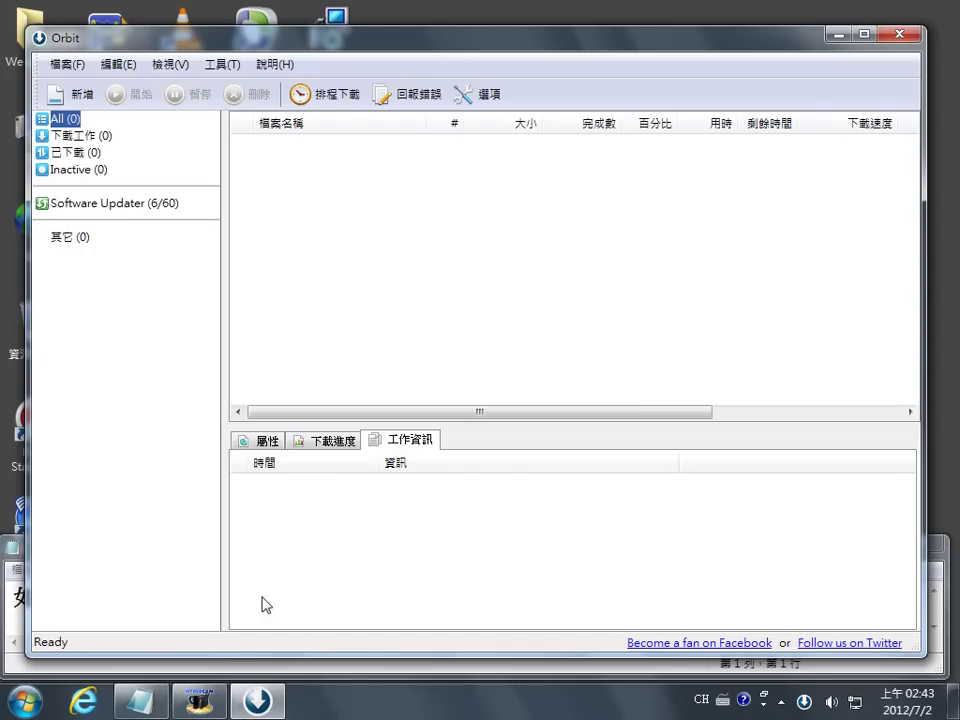
- Switch to Internet Explorer, go to the bookmarked YouTube channel and open its SNES 太空戰士6 playlist
{"action": "left_click", "coordinate": [97, 710]}
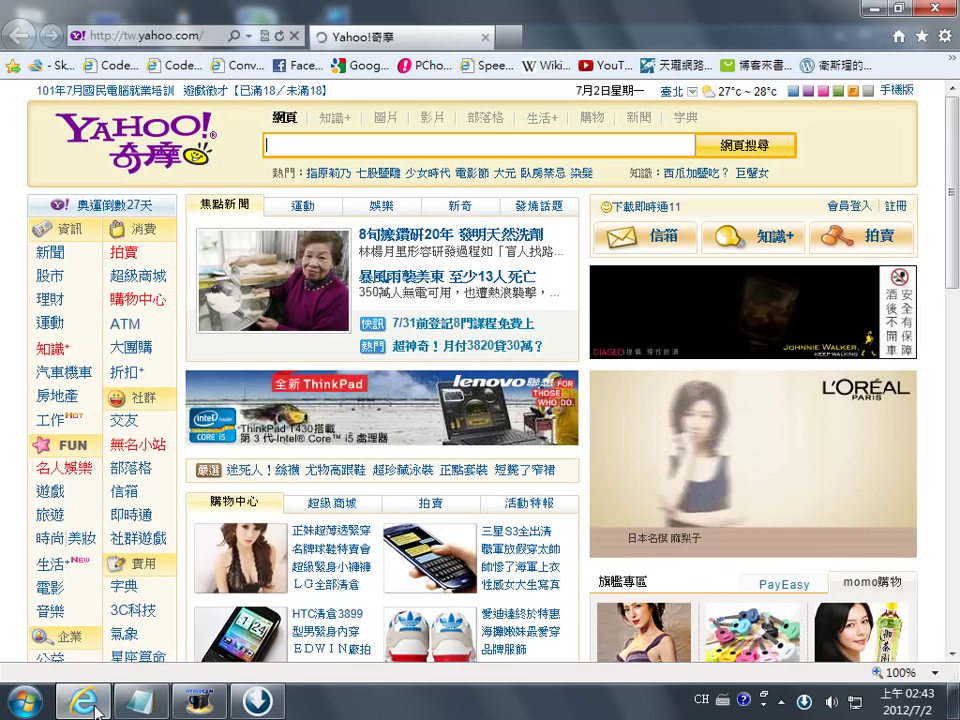
{"action": "left_click", "coordinate": [610, 67]}
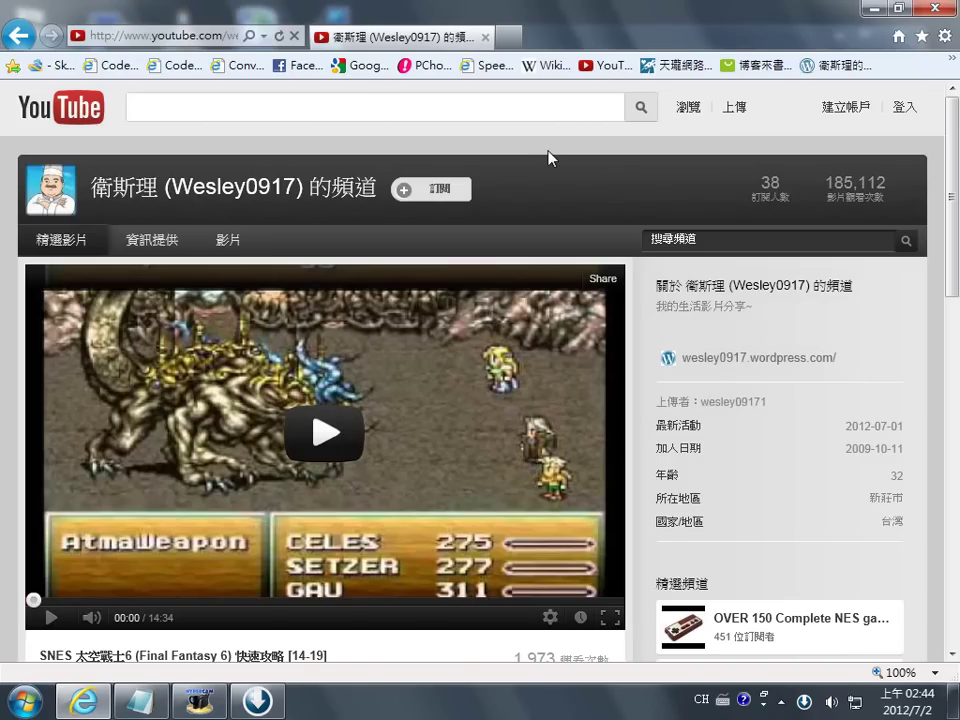
{"action": "scroll", "coordinate": [461, 296], "scroll_direction": "down", "scroll_amount": 5}
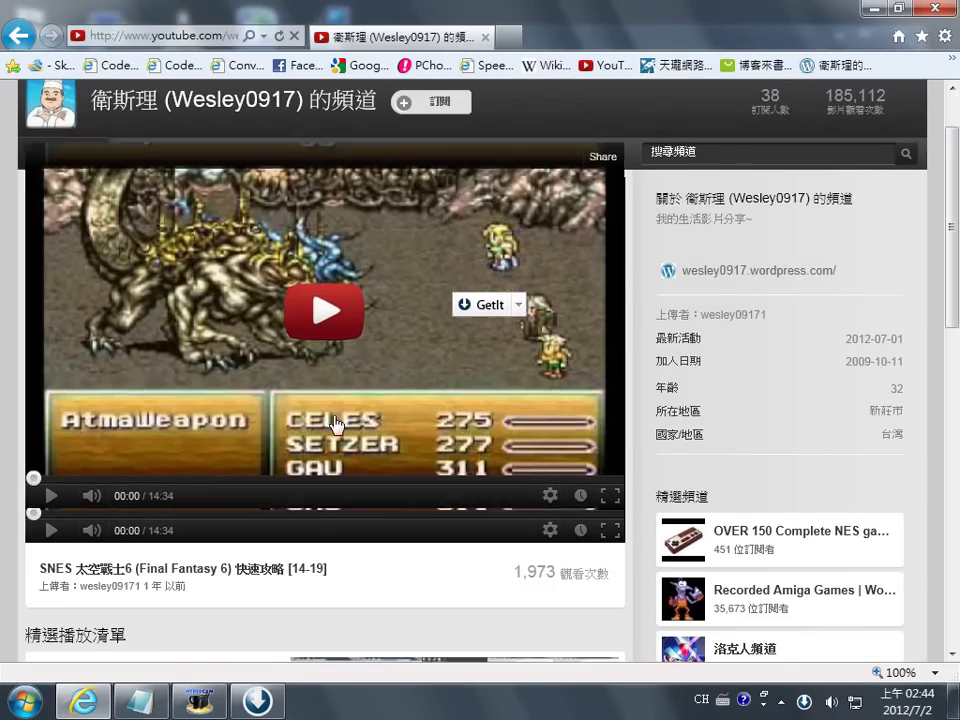
{"action": "scroll", "coordinate": [318, 445], "scroll_direction": "down", "scroll_amount": 3}
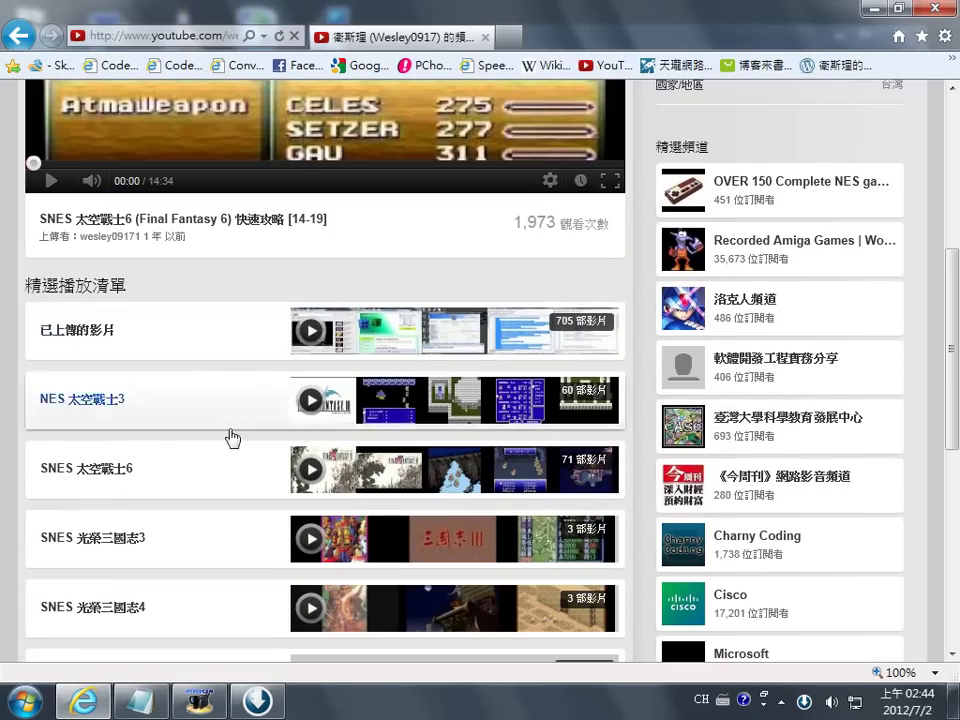
{"action": "left_click", "coordinate": [109, 481]}
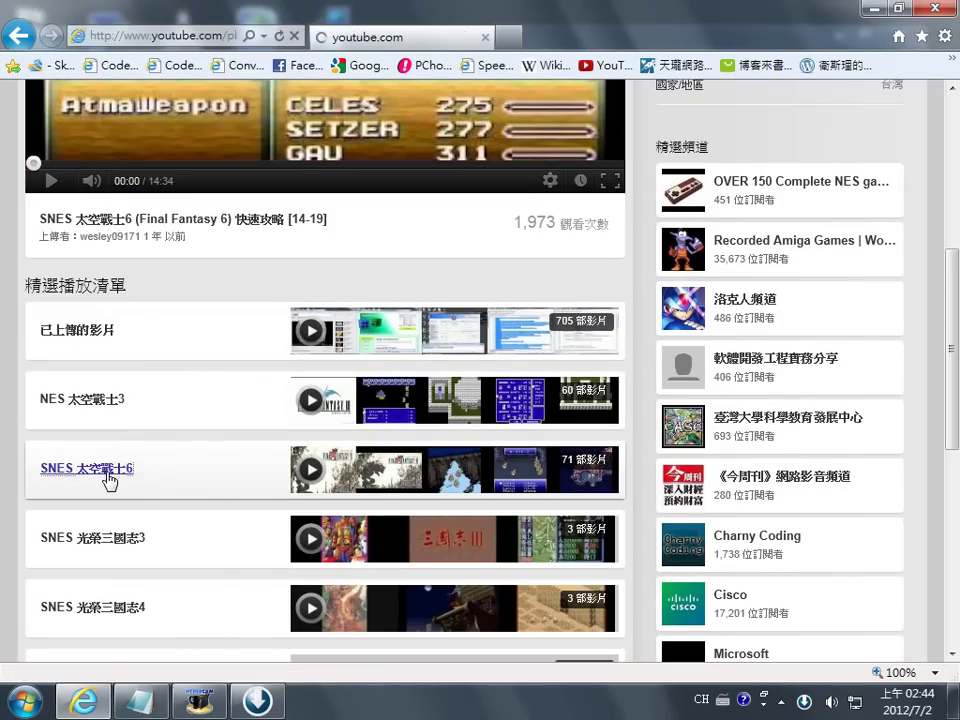
- Find video 33 in the playlist, SNES 太空戰士6 (Final Fantasy 6)[0408], and play it
{"action": "scroll", "coordinate": [572, 460], "scroll_direction": "down", "scroll_amount": 8}
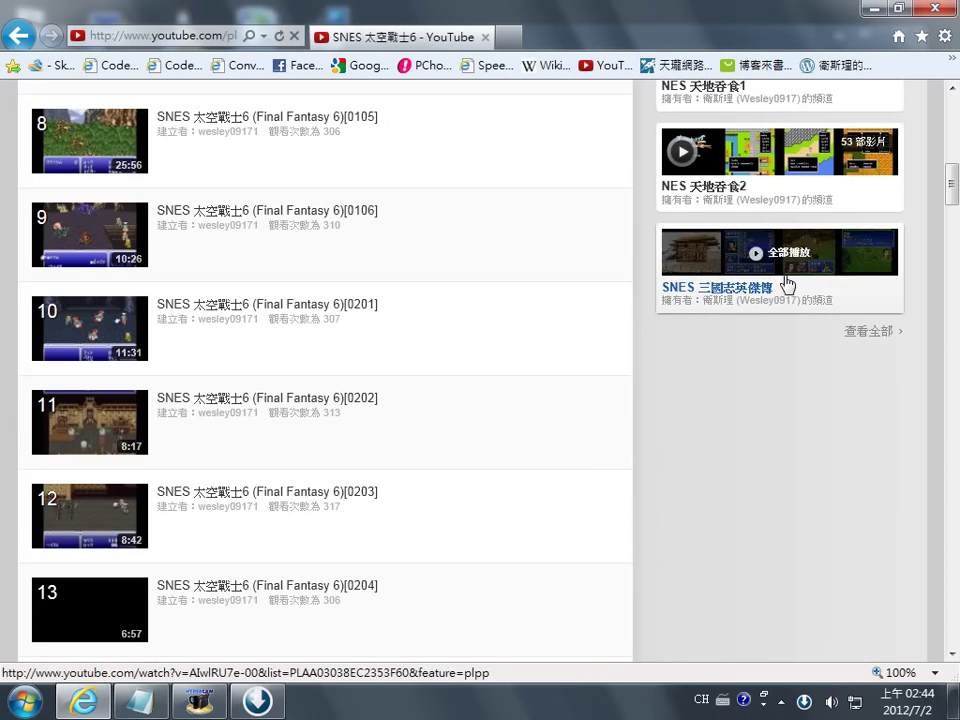
{"action": "left_click_drag", "start_coordinate": [947, 205], "coordinate": [945, 365]}
{"action": "scroll", "coordinate": [11, 214], "scroll_direction": "up", "scroll_amount": 1}
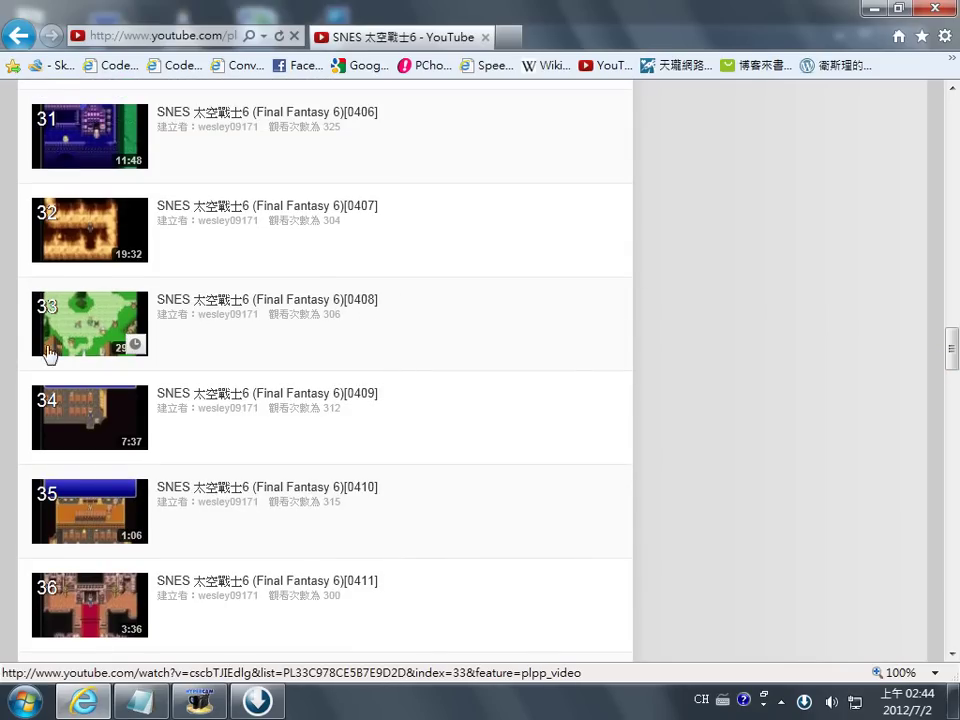
{"action": "left_click", "coordinate": [98, 332]}
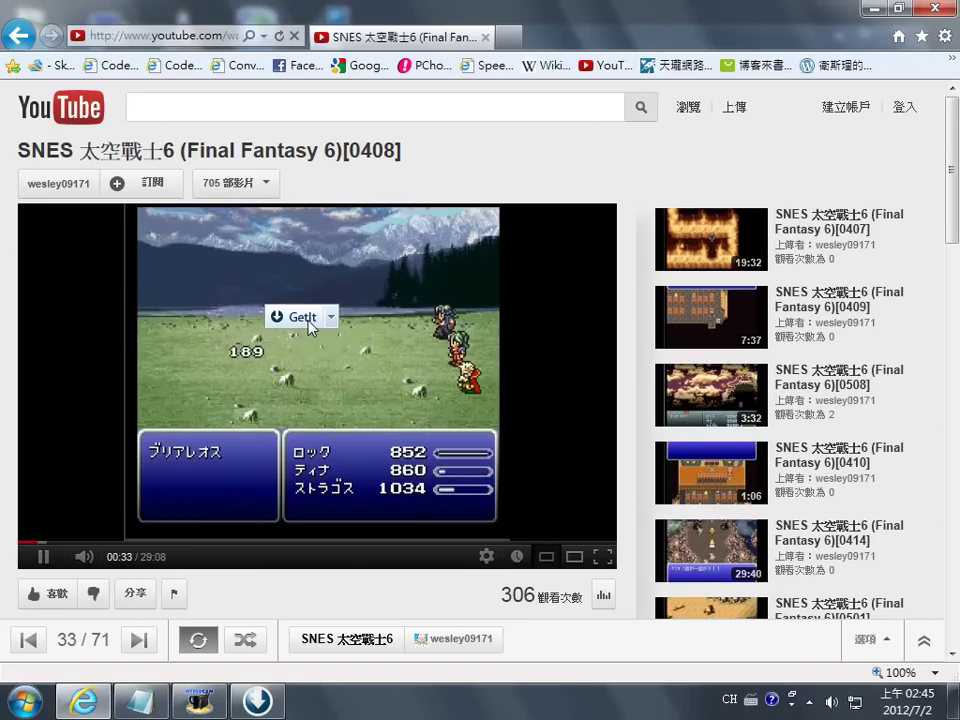
- Grab the playing [0408] video with Orbit's GetIt and check the new download's file name, extension and save folder
{"action": "left_click", "coordinate": [305, 318]}
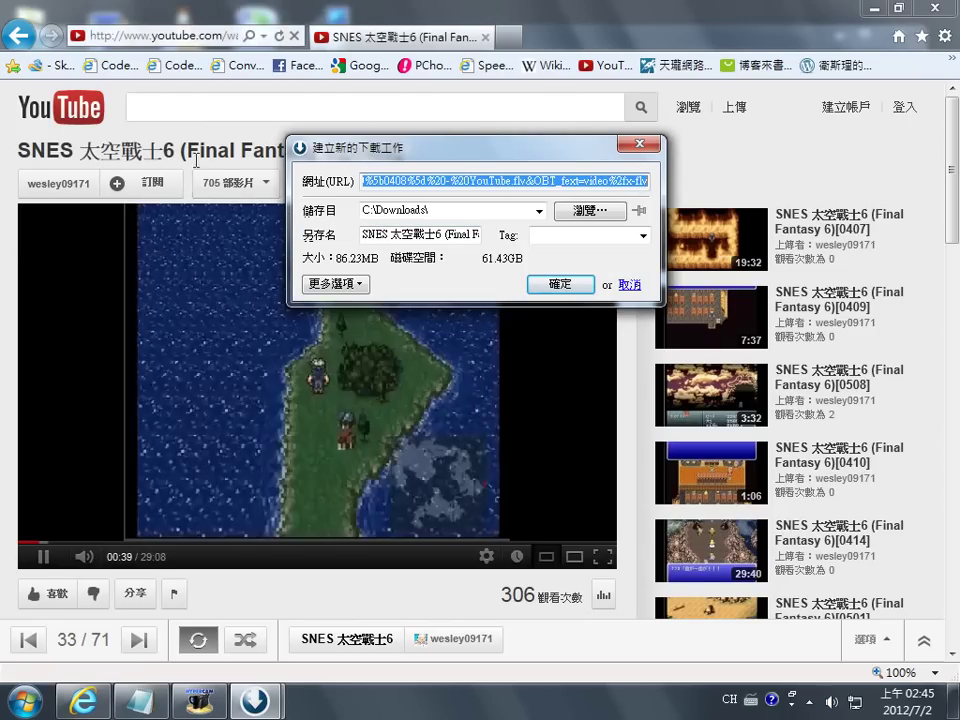
{"action": "left_click", "coordinate": [372, 234]}
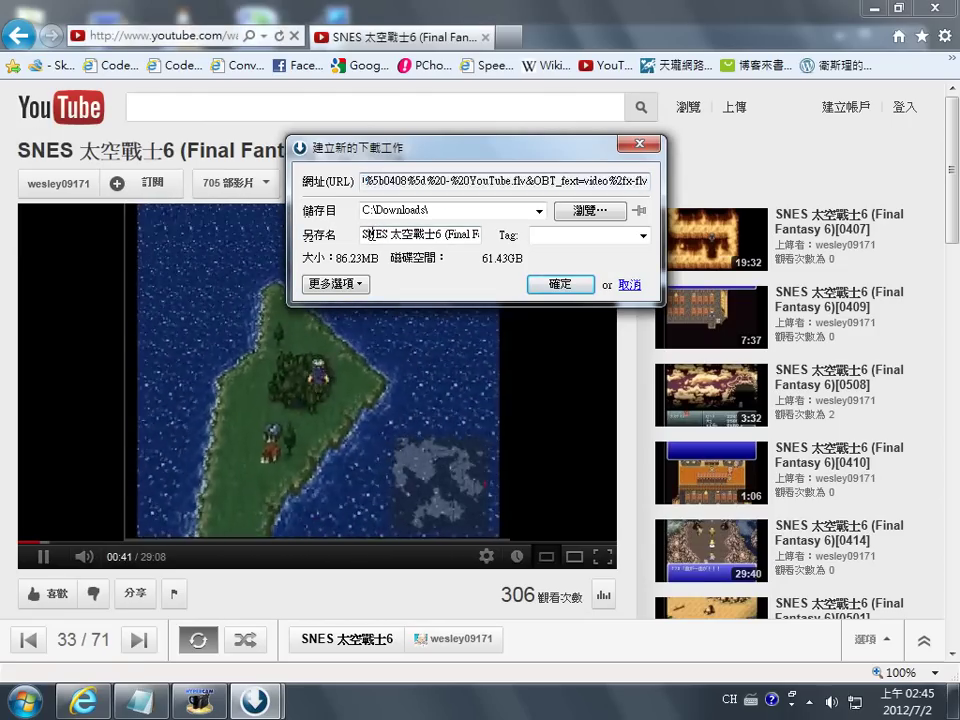
{"action": "left_click_drag", "start_coordinate": [372, 234], "coordinate": [446, 236]}
{"action": "key", "text": "End"}
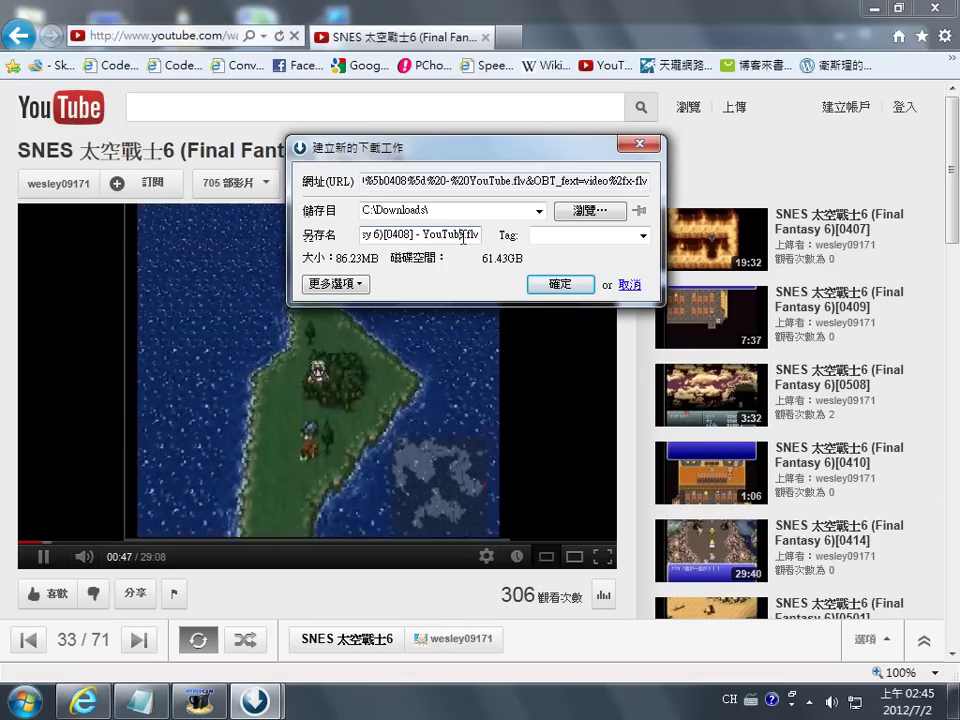
{"action": "left_click_drag", "start_coordinate": [462, 235], "coordinate": [476, 237]}
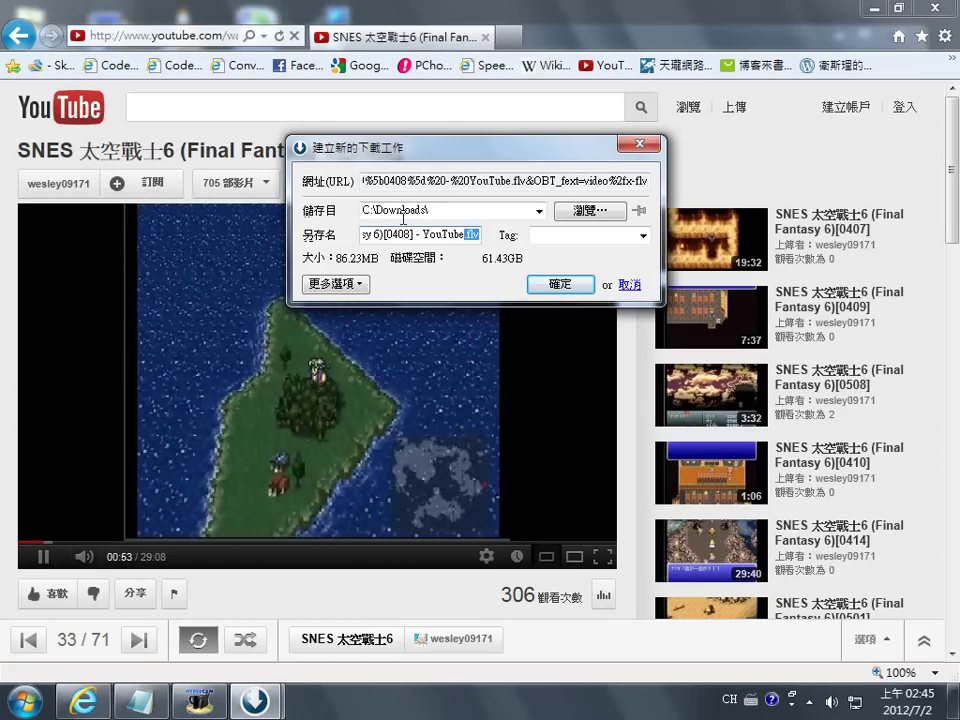
{"action": "double_click", "coordinate": [371, 211]}
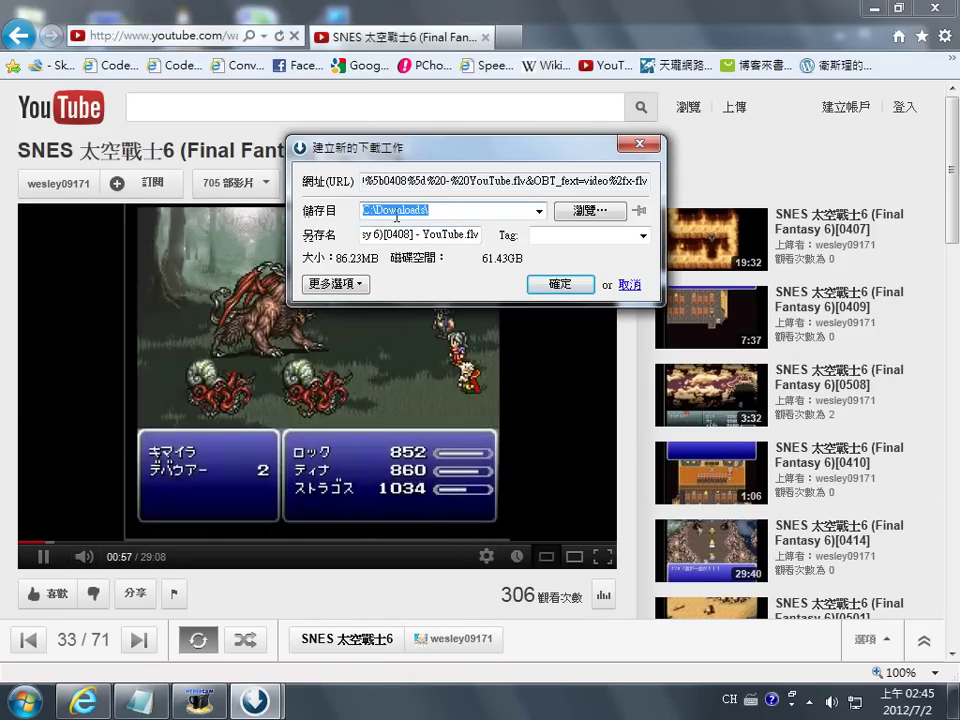
{"action": "left_click", "coordinate": [378, 209]}
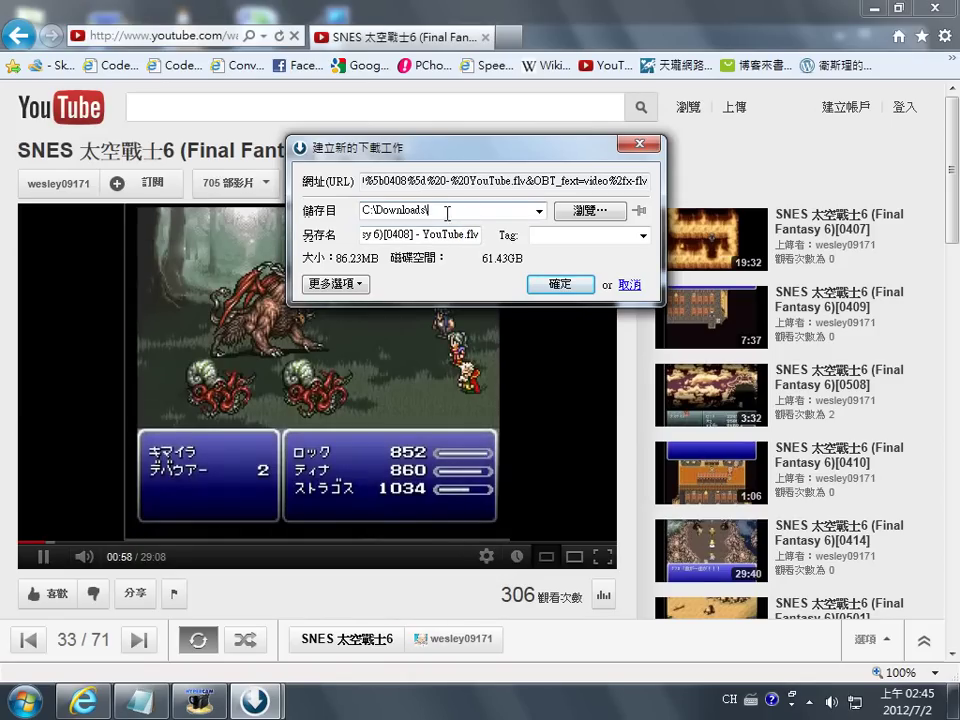
- Set the save folder to the 下載 folder on drive D: (D:\Downloads\) and start the download
{"action": "left_click", "coordinate": [620, 212]}
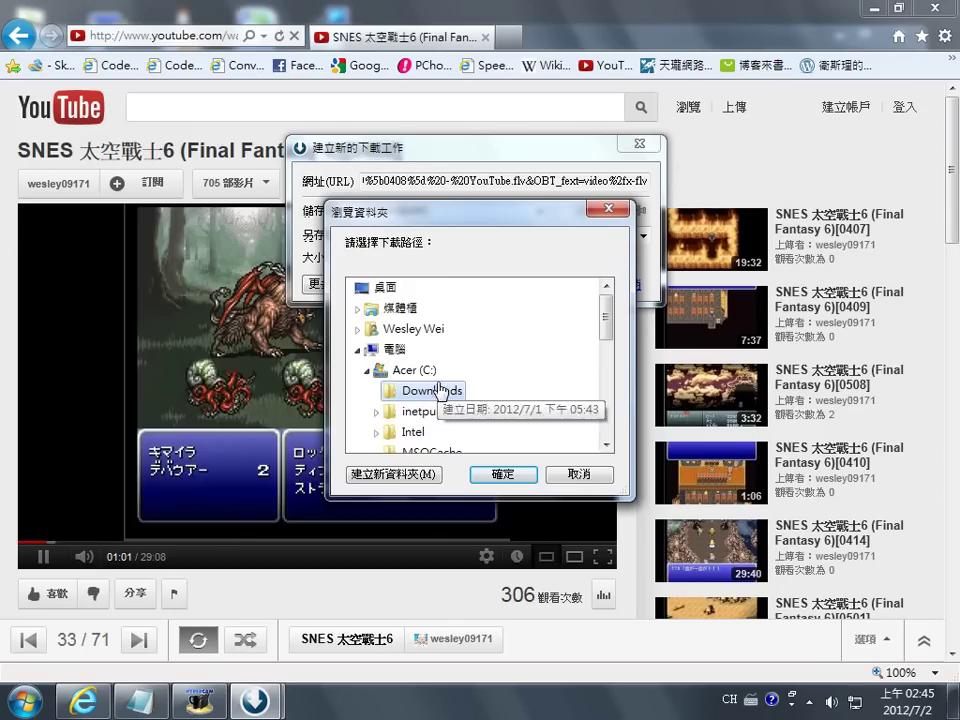
{"action": "left_click", "coordinate": [437, 390]}
{"action": "left_click_drag", "start_coordinate": [420, 212], "coordinate": [495, 297]}
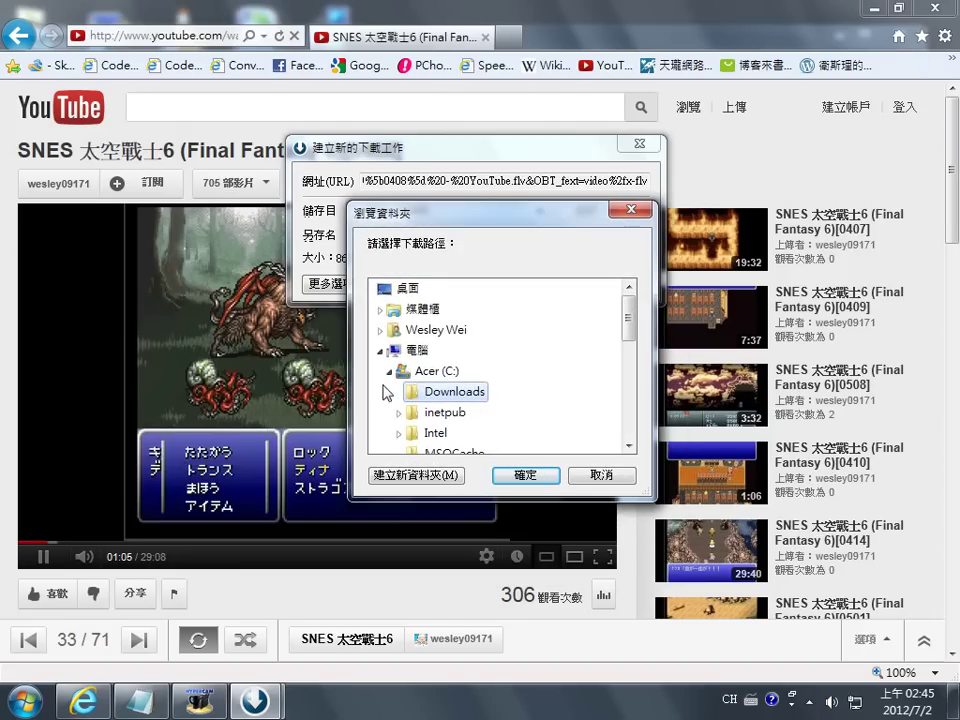
{"action": "left_click", "coordinate": [389, 372]}
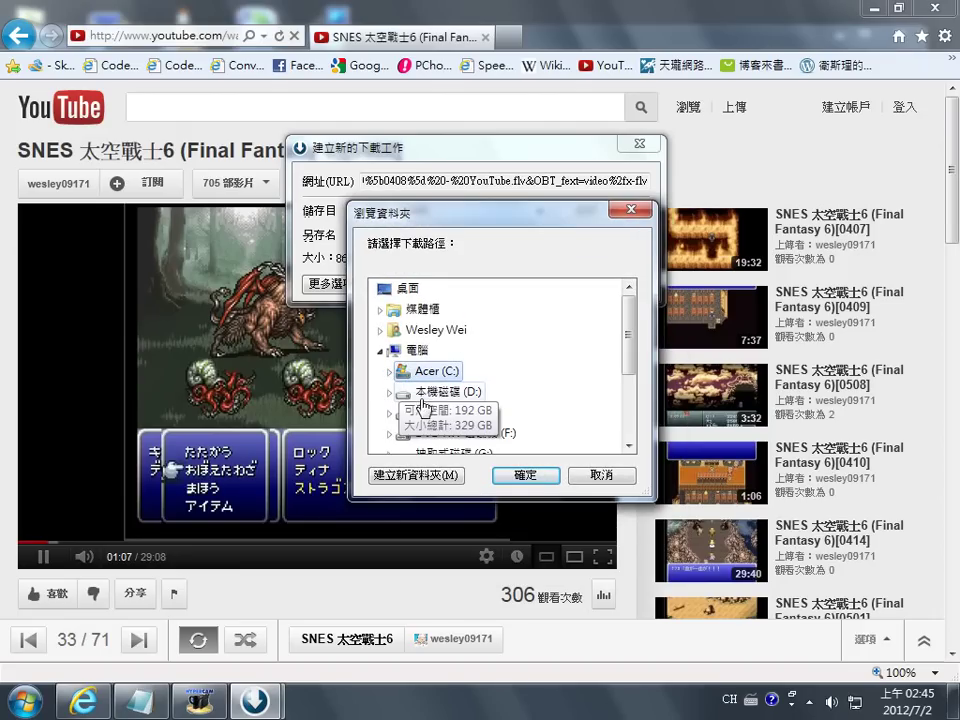
{"action": "left_click", "coordinate": [390, 392]}
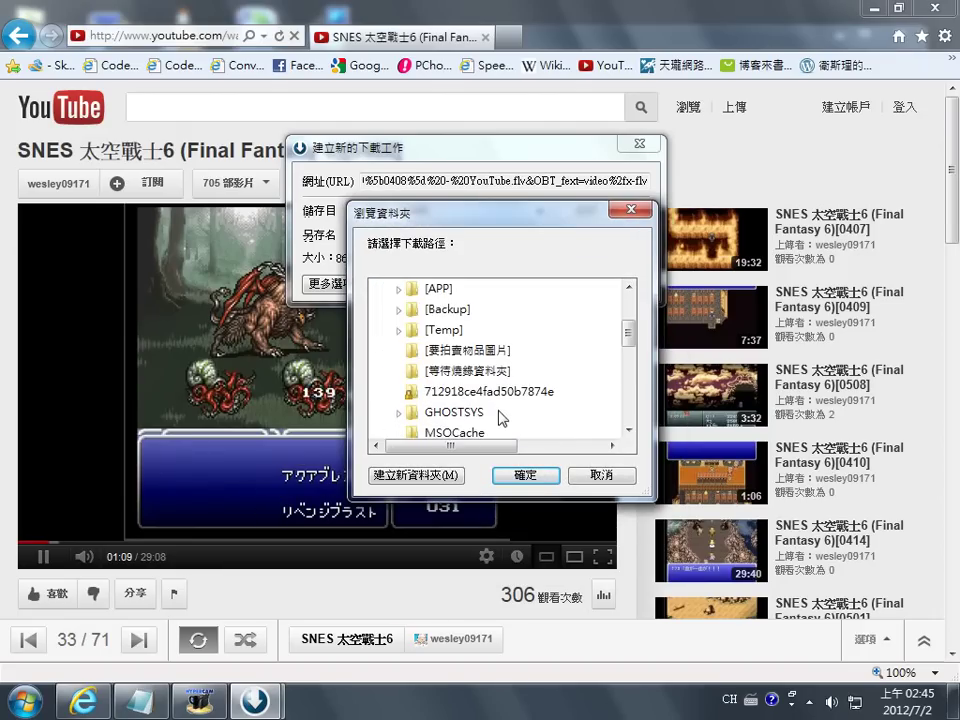
{"action": "scroll", "coordinate": [499, 378], "scroll_direction": "down", "scroll_amount": 3}
{"action": "left_click", "coordinate": [436, 351]}
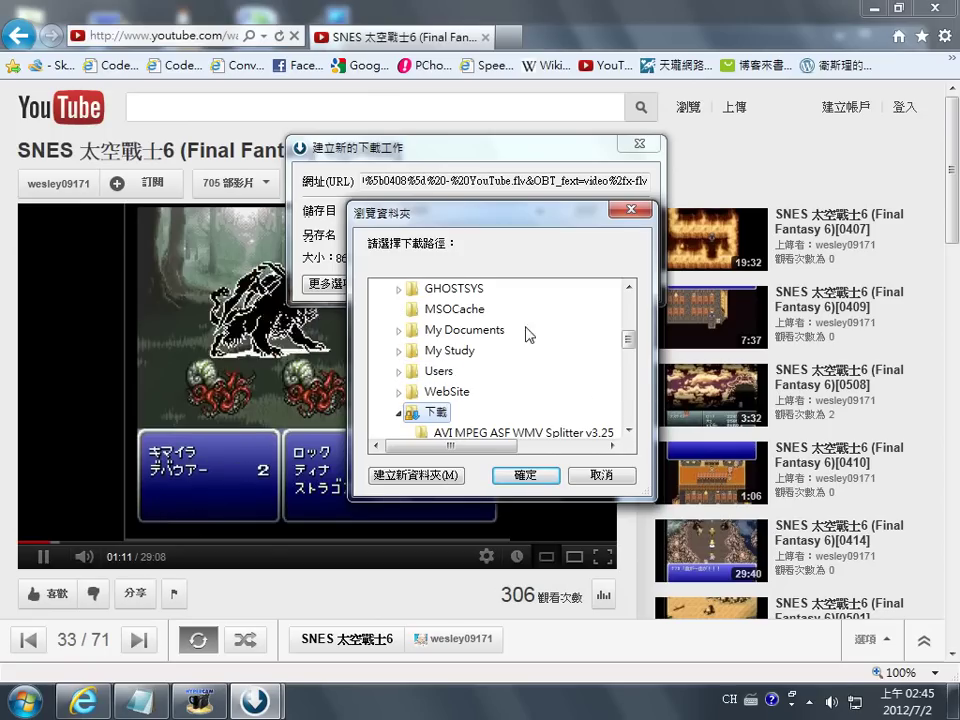
{"action": "left_click", "coordinate": [527, 476]}
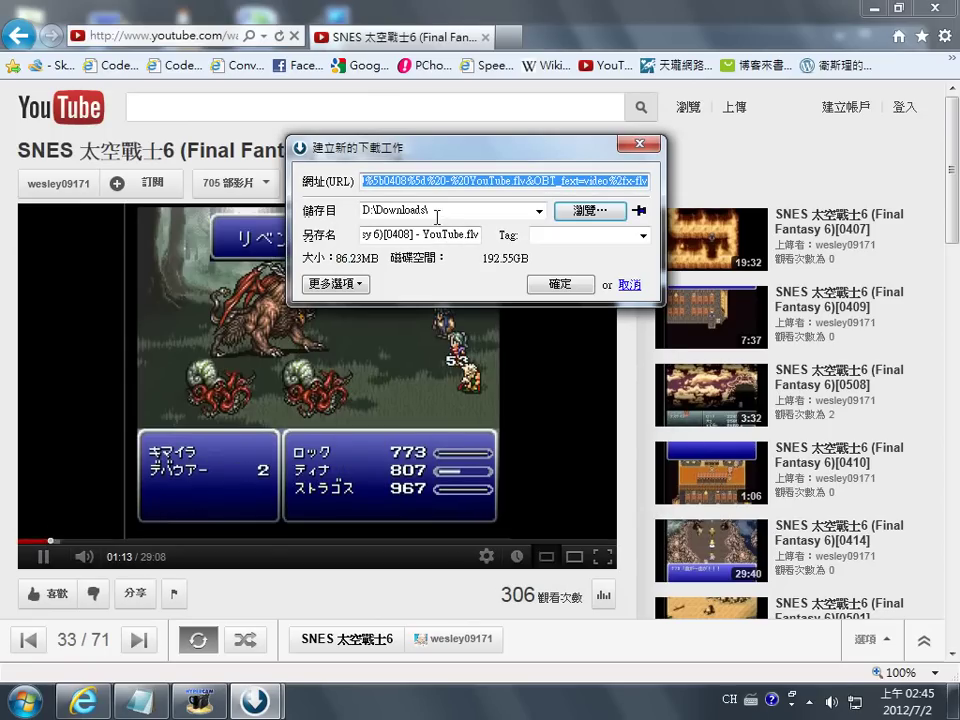
{"action": "left_click", "coordinate": [568, 290]}
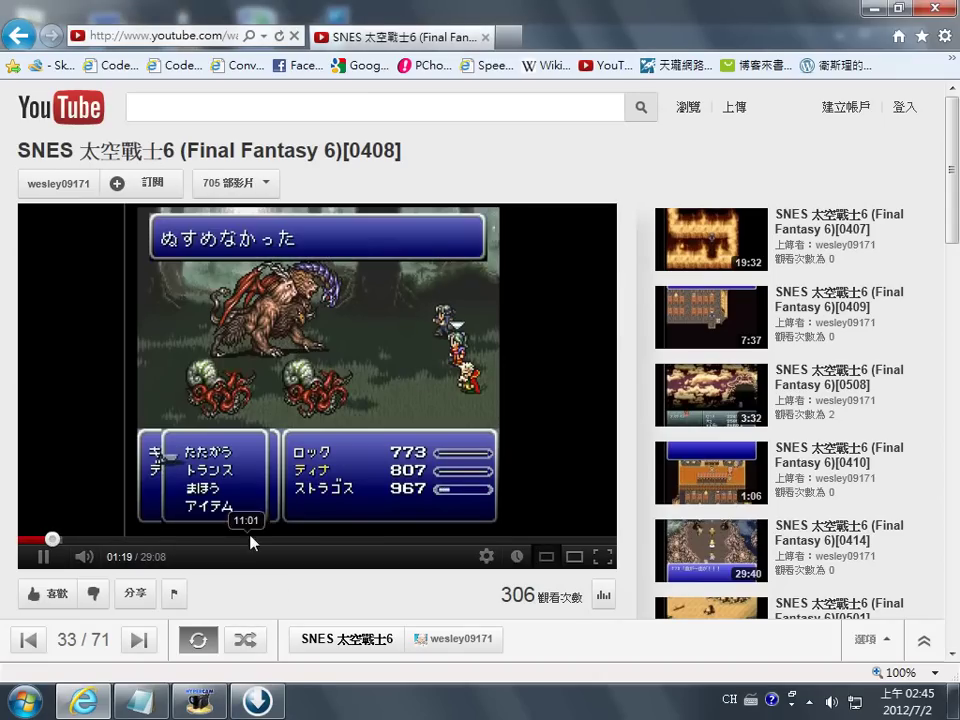
- Switch to Orbit, examine the running download's size, progress, speed and time details, and minimize the window
{"action": "left_click", "coordinate": [257, 703]}
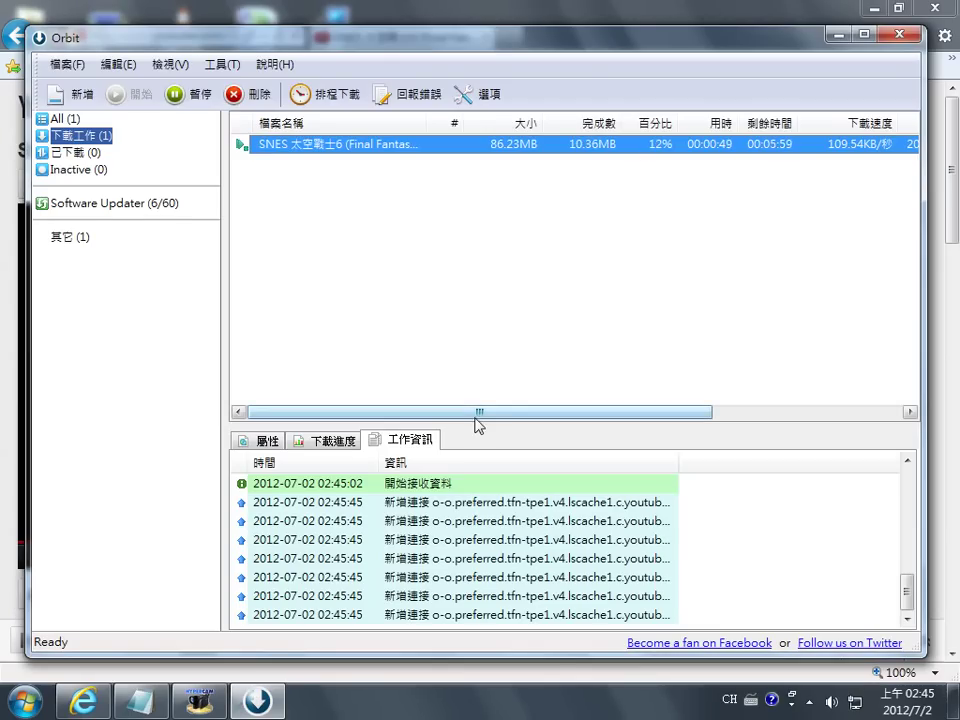
{"action": "left_click_drag", "start_coordinate": [476, 418], "coordinate": [456, 412]}
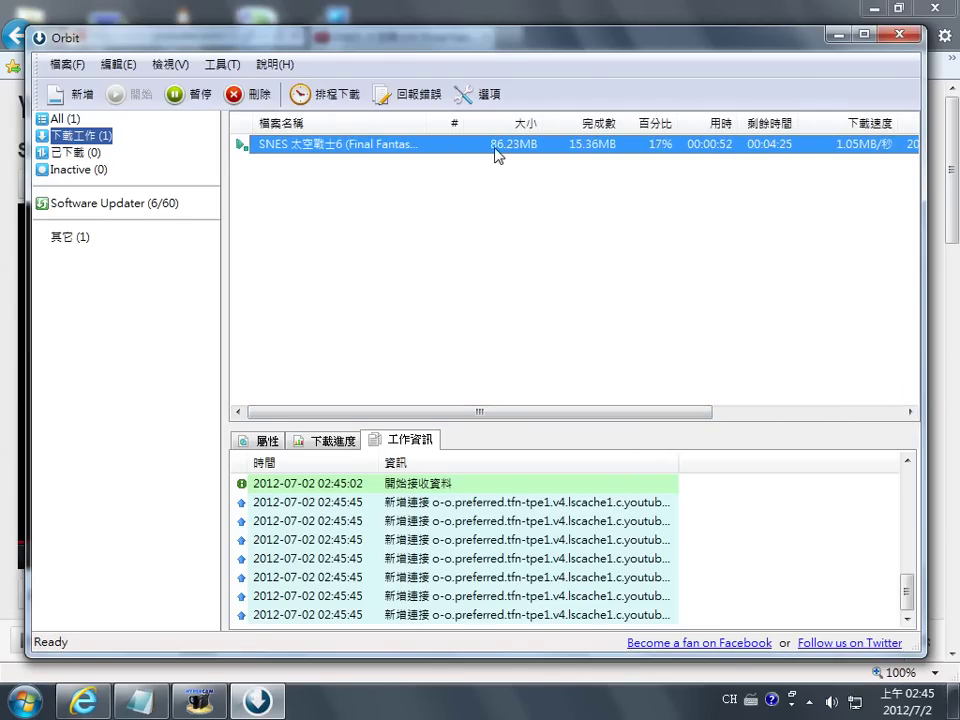
{"action": "left_click_drag", "start_coordinate": [516, 418], "coordinate": [641, 416]}
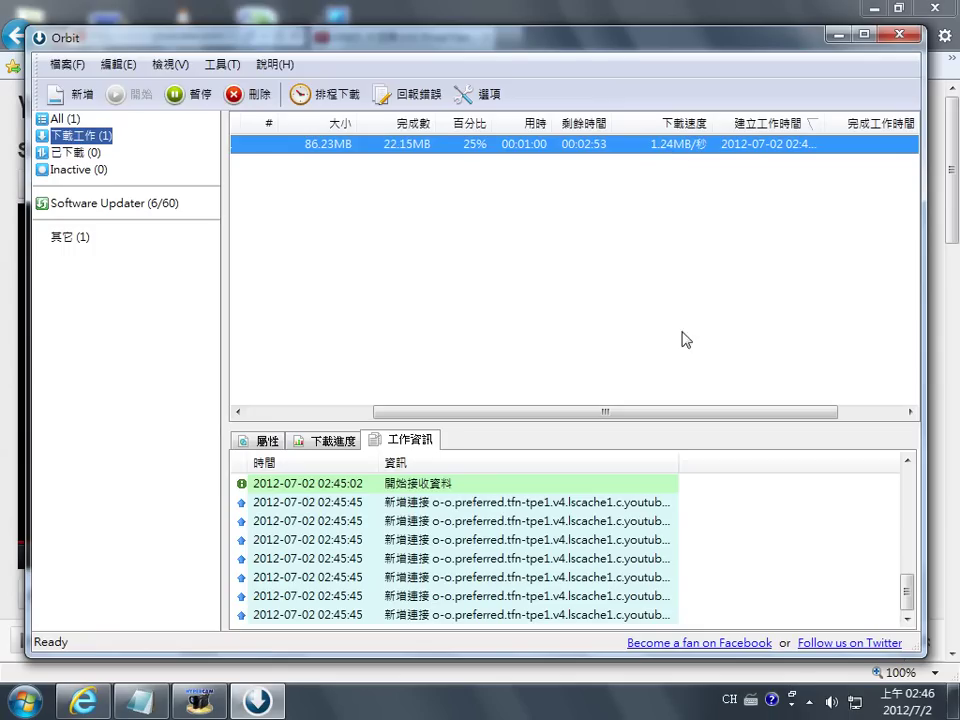
{"action": "left_click_drag", "start_coordinate": [670, 411], "coordinate": [565, 411]}
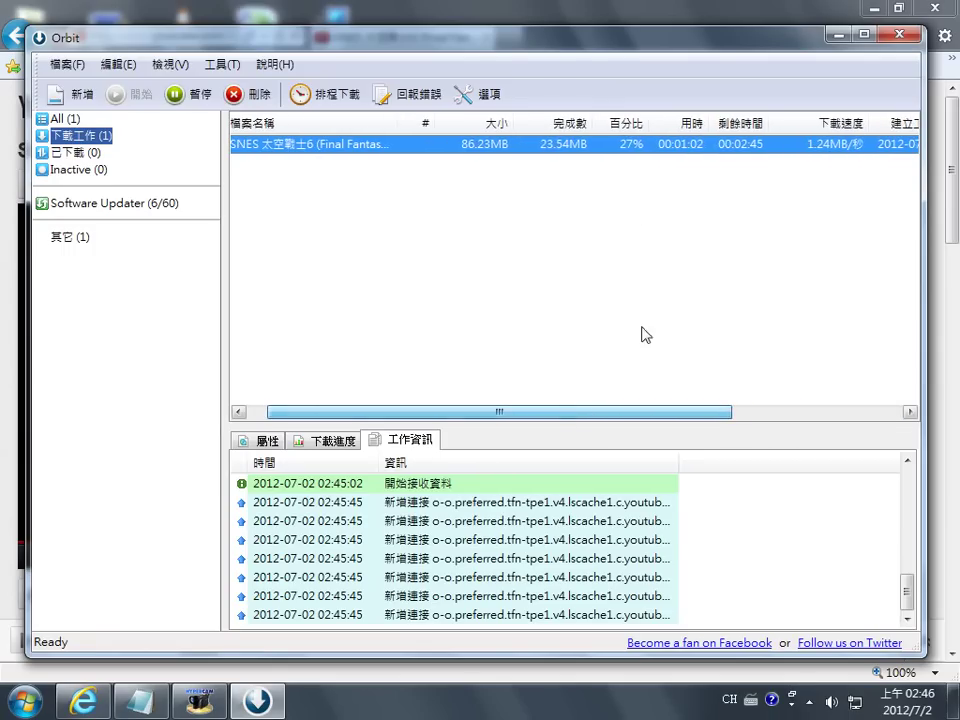
{"action": "left_click", "coordinate": [838, 37]}
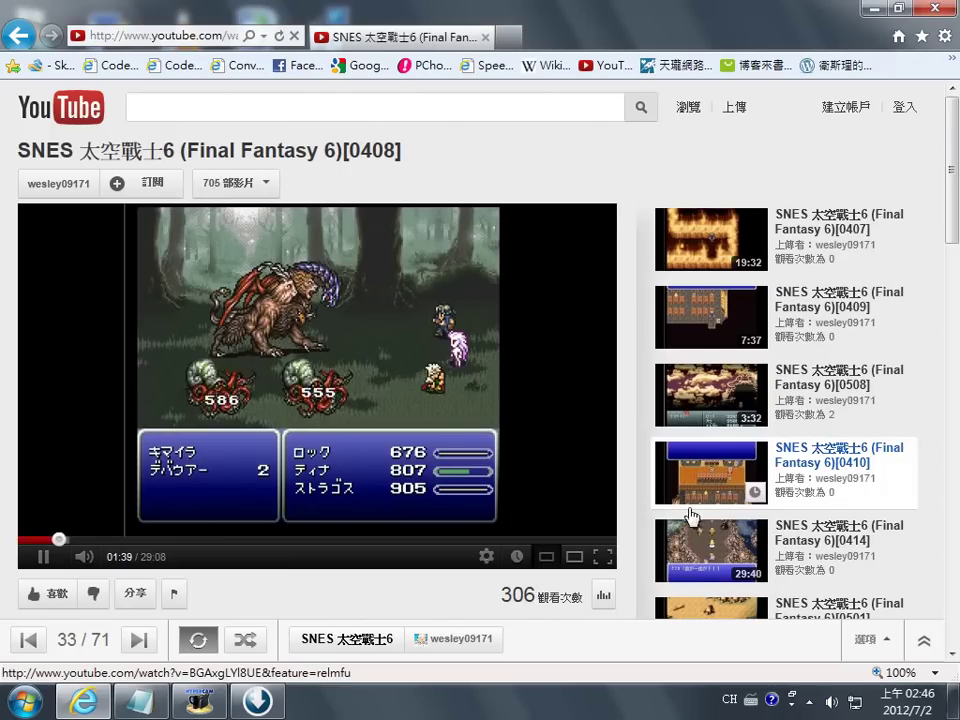
- Open the SNES 太空戰士6 (Final Fantasy 6)[0414] video and download it with GetIt as video/x-flv into D:\Downloads\
{"action": "left_click", "coordinate": [714, 556]}
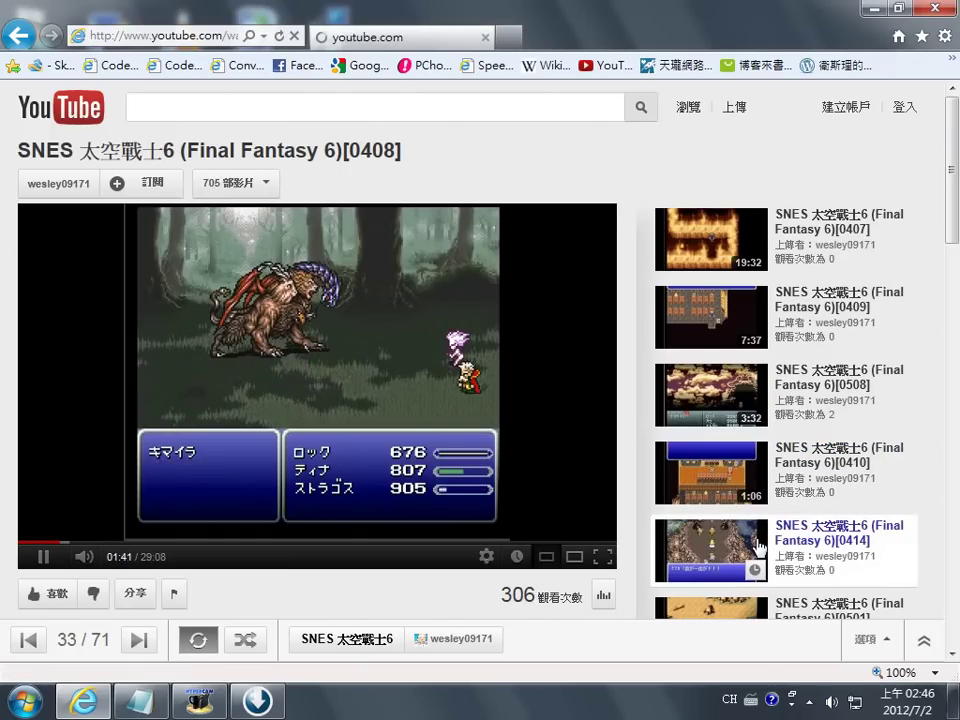
{"action": "mouse_move", "coordinate": [302, 357]}
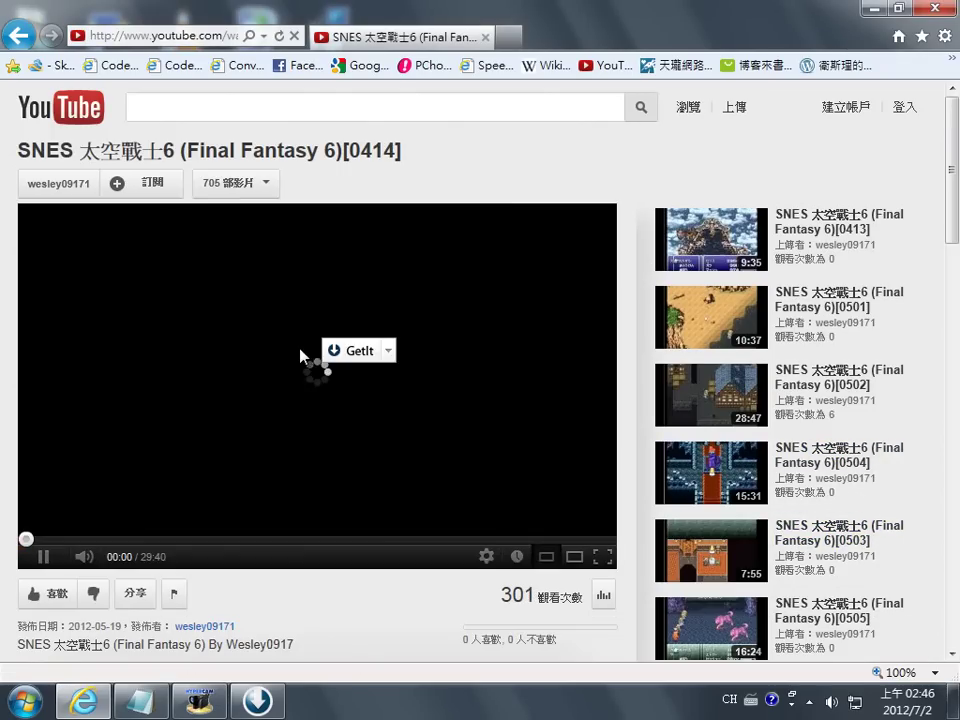
{"action": "left_click", "coordinate": [389, 352]}
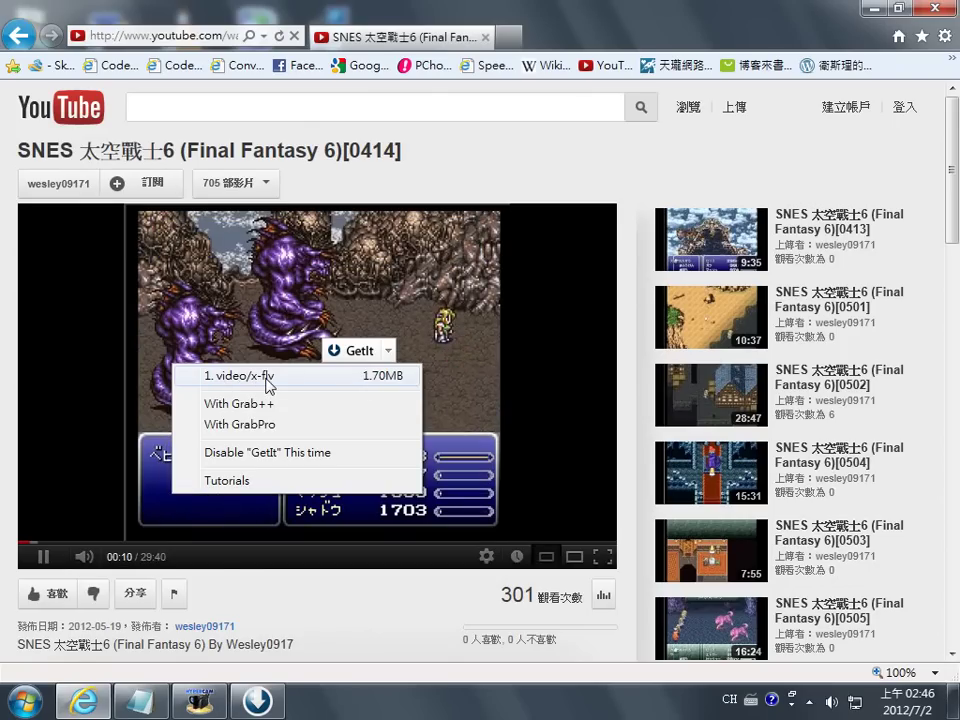
{"action": "left_click", "coordinate": [317, 386]}
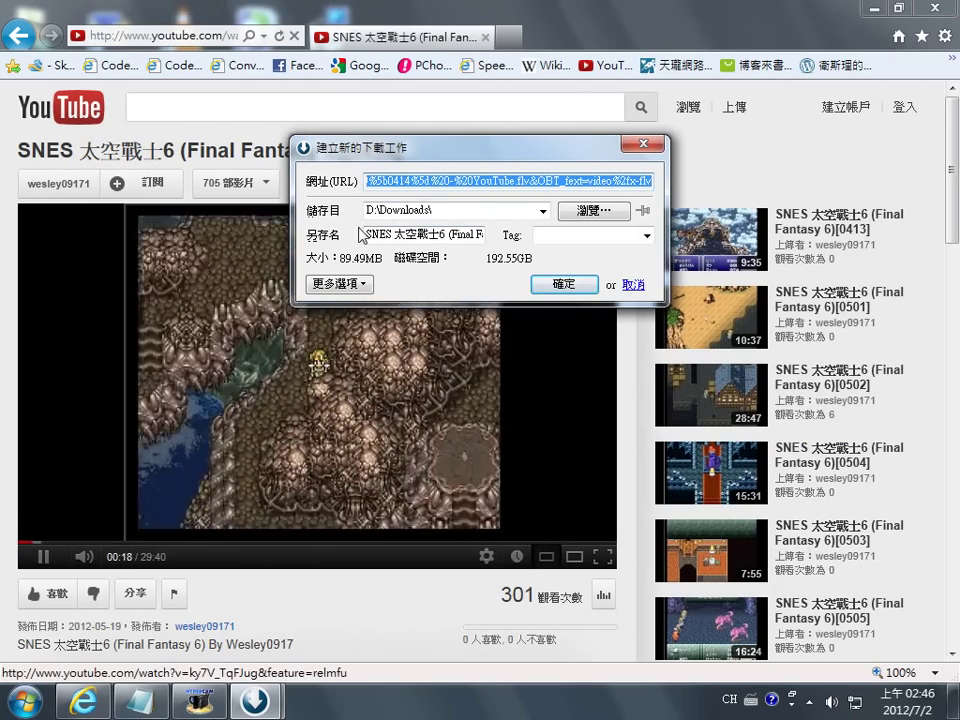
{"action": "left_click", "coordinate": [563, 284]}
- Switch to Orbit and examine the progress, time and speed columns of both running downloads
{"action": "left_click", "coordinate": [257, 703]}
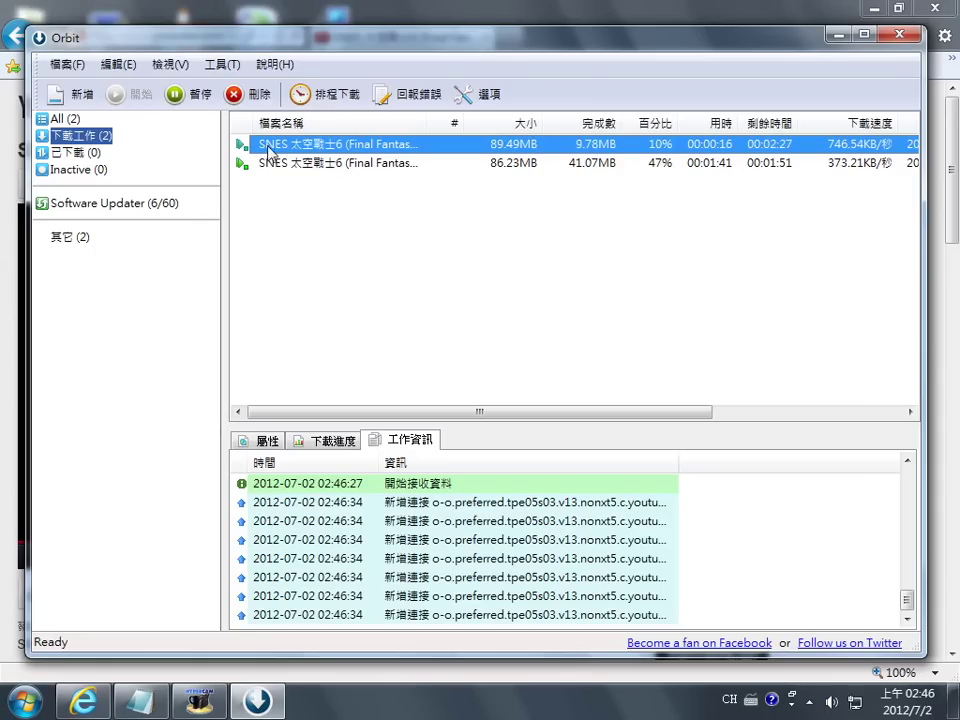
{"action": "left_click_drag", "start_coordinate": [490, 407], "coordinate": [626, 410]}
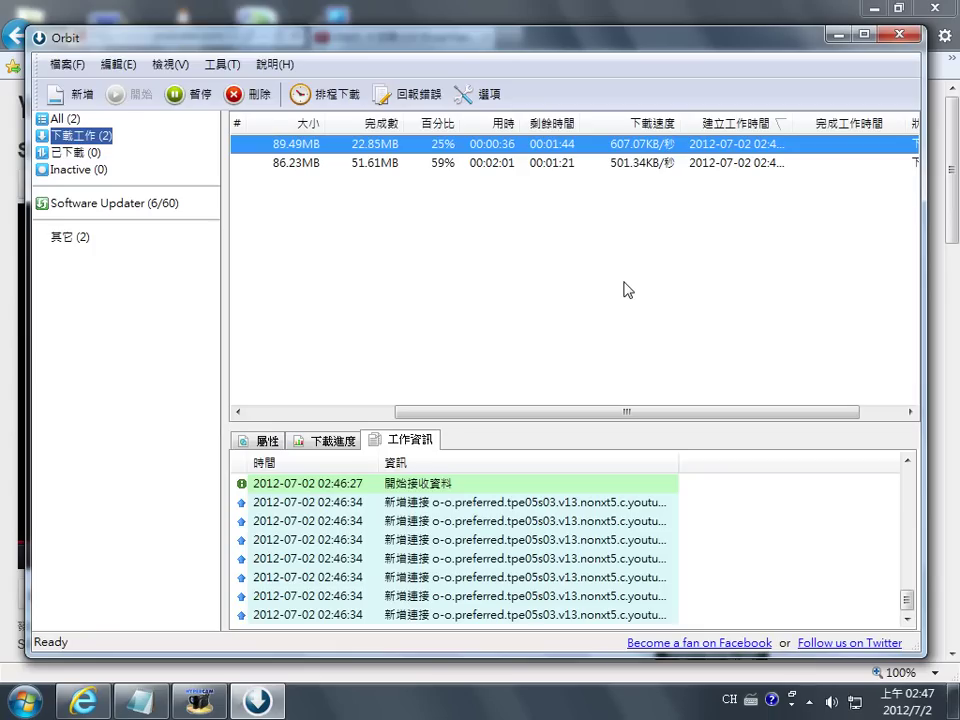
{"action": "left_click_drag", "start_coordinate": [590, 405], "coordinate": [548, 415]}
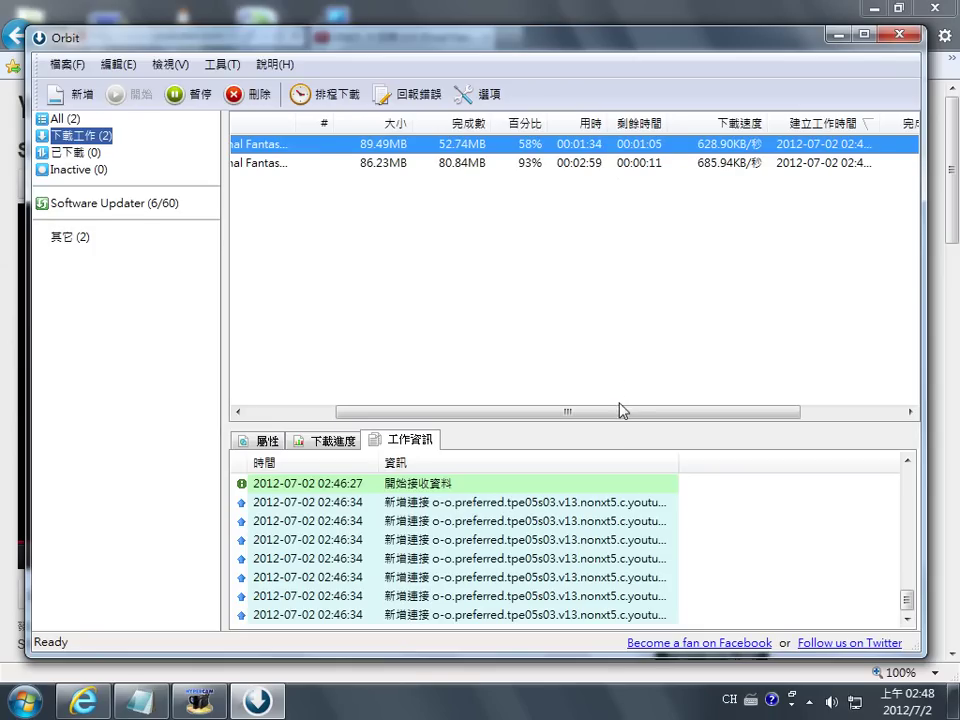
{"action": "left_click_drag", "start_coordinate": [622, 410], "coordinate": [381, 225]}
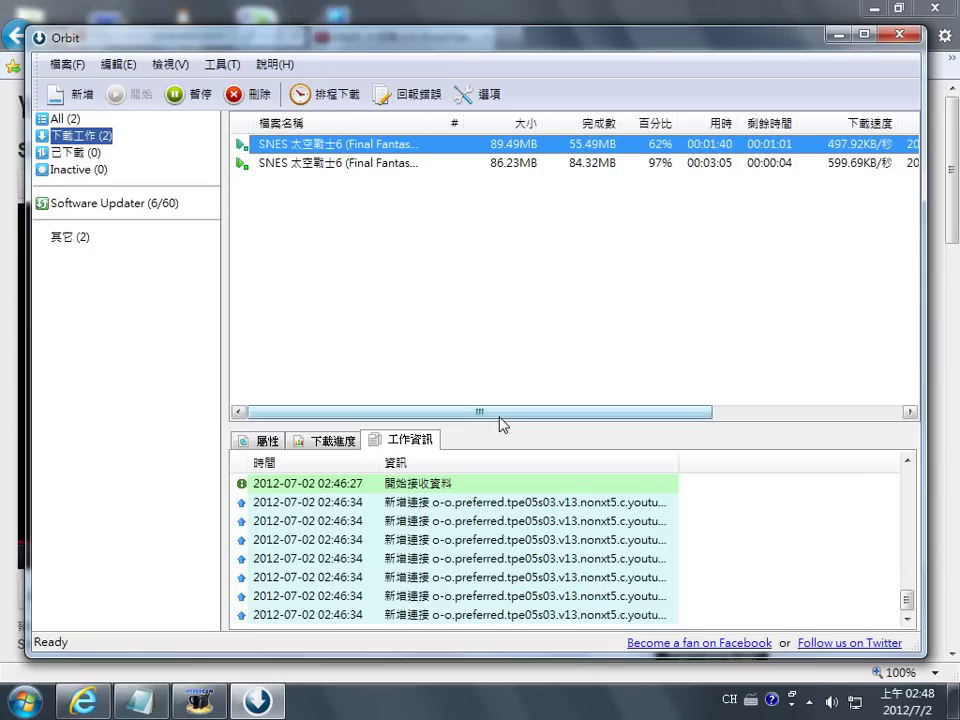
{"action": "left_click_drag", "start_coordinate": [490, 418], "coordinate": [500, 419]}
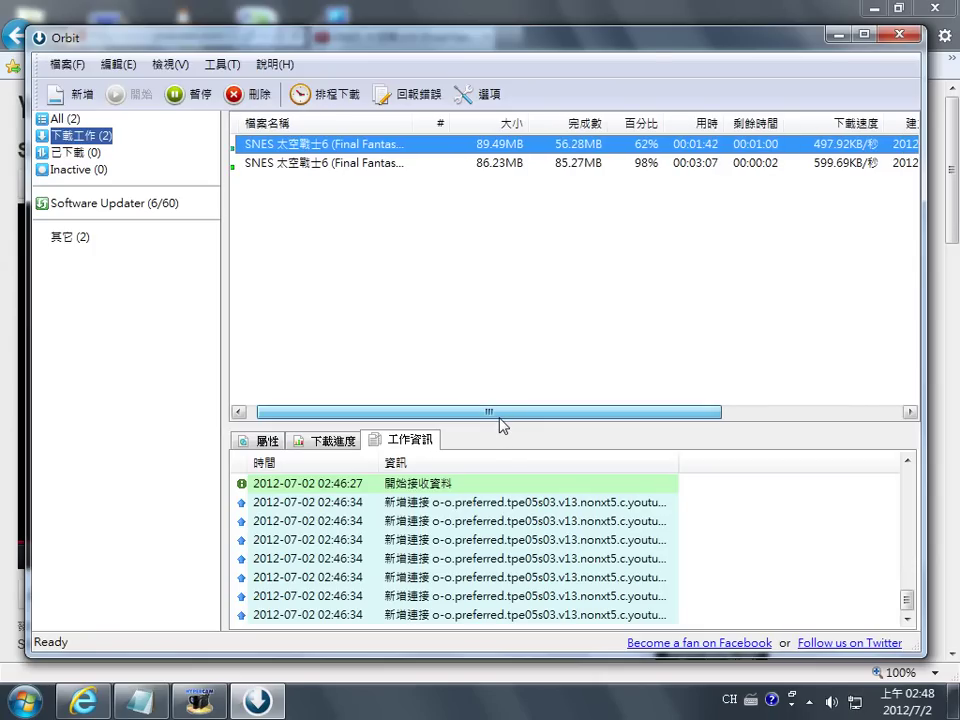
- Turn off the unlimited download speed option and limit the speed to 100 KB/s
{"action": "left_click", "coordinate": [169, 68]}
{"action": "mouse_move", "coordinate": [216, 72]}
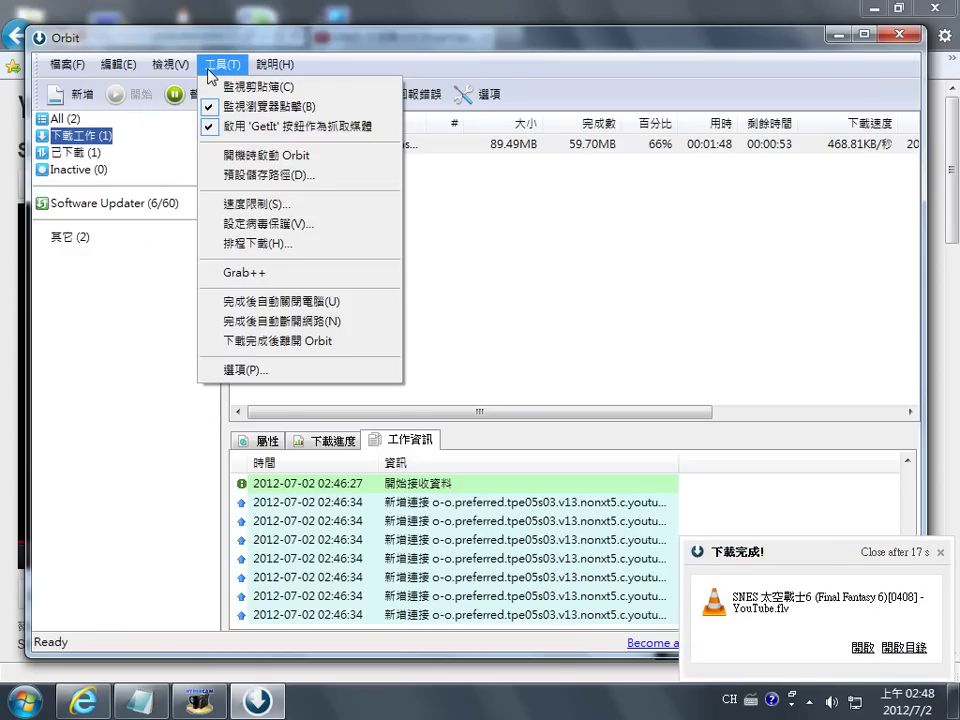
{"action": "left_click", "coordinate": [242, 212]}
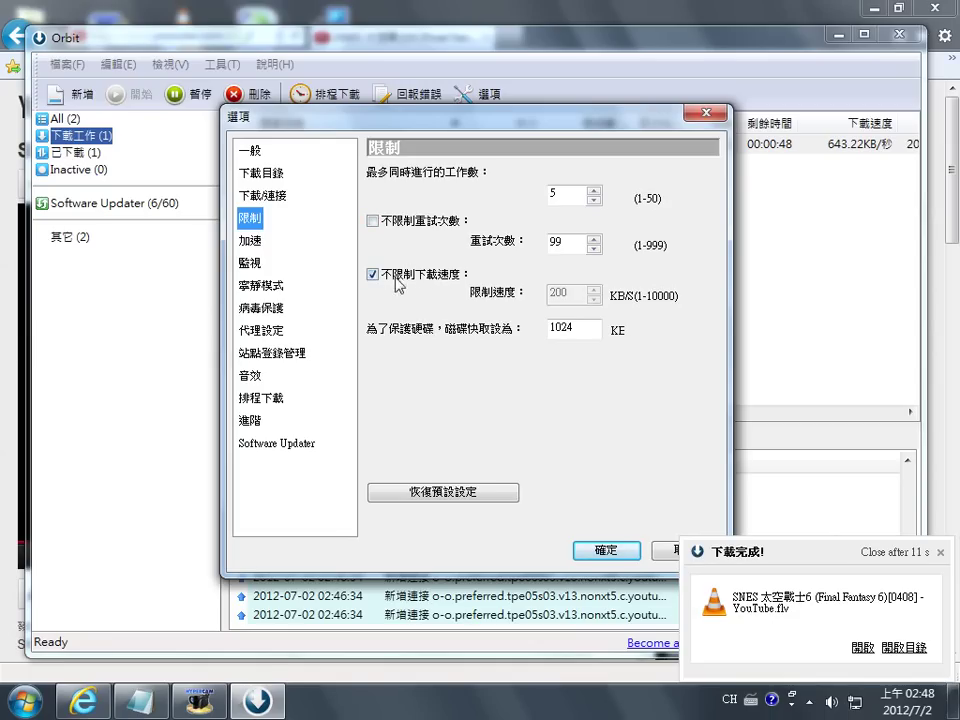
{"action": "left_click", "coordinate": [373, 274]}
{"action": "left_click_drag", "start_coordinate": [584, 292], "coordinate": [527, 290]}
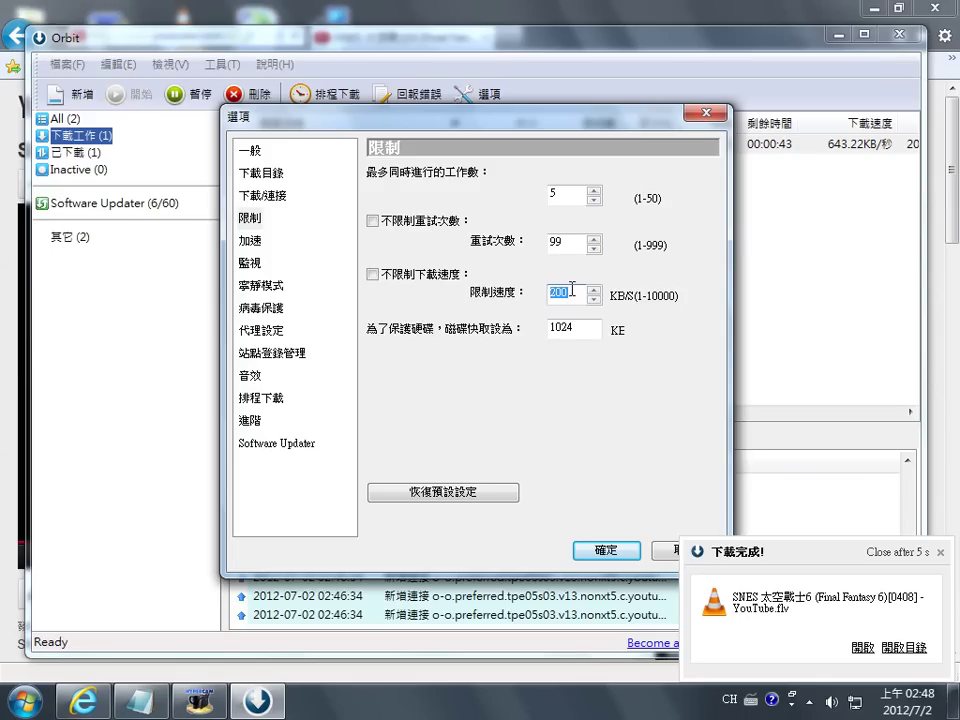
{"action": "type", "text": "100"}
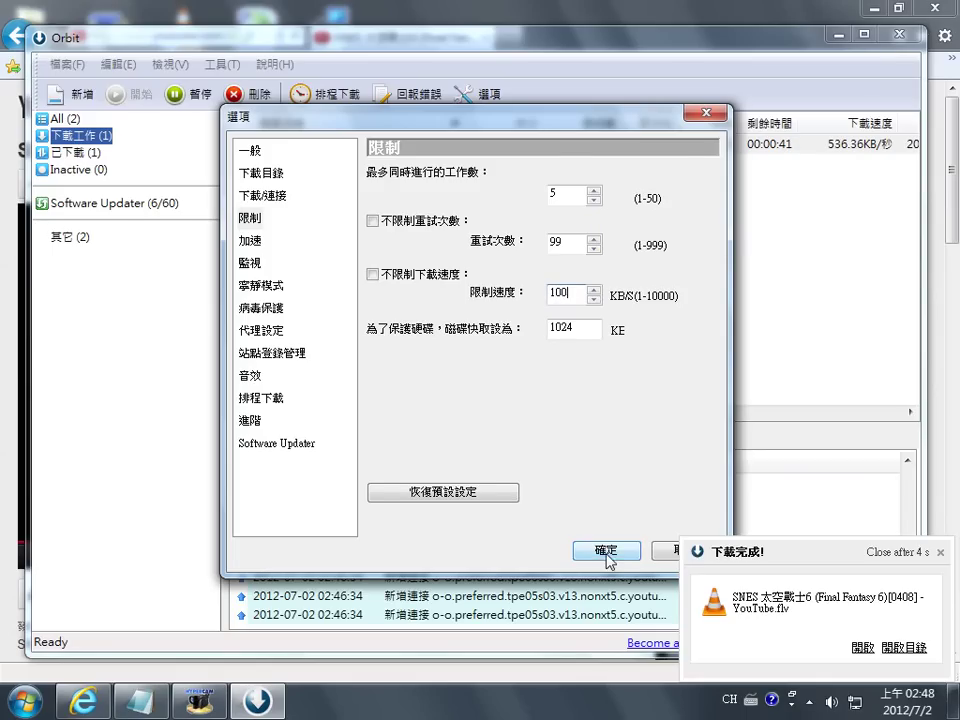
{"action": "left_click", "coordinate": [605, 551]}
- Check the running download's speed under the limit, and review the lists of all and active downloads
{"action": "left_click_drag", "start_coordinate": [566, 416], "coordinate": [672, 416]}
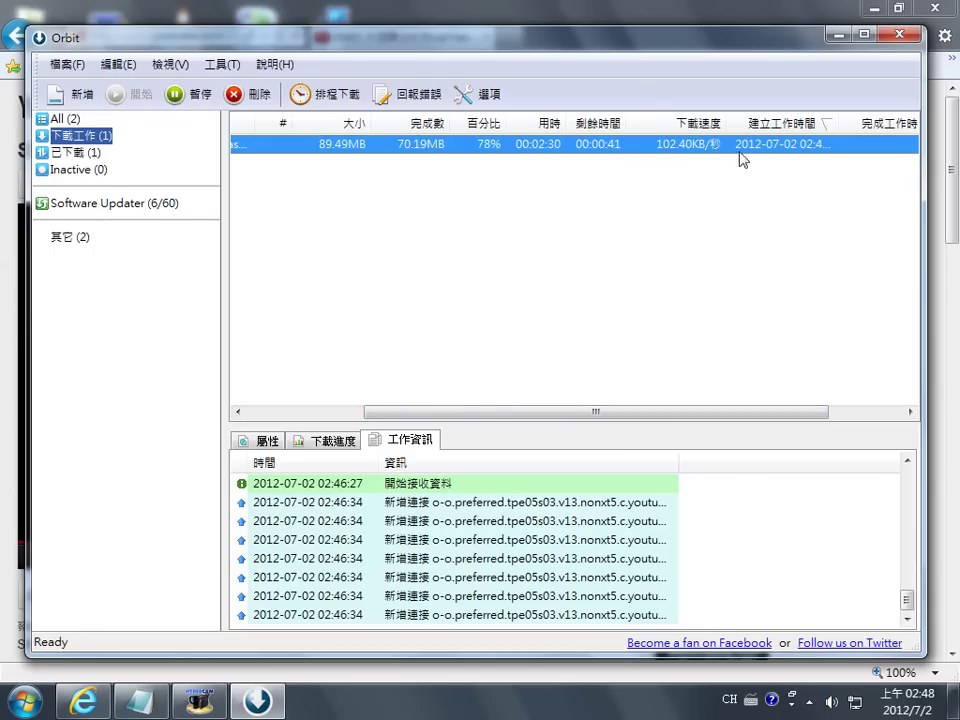
{"action": "left_click_drag", "start_coordinate": [649, 416], "coordinate": [381, 418]}
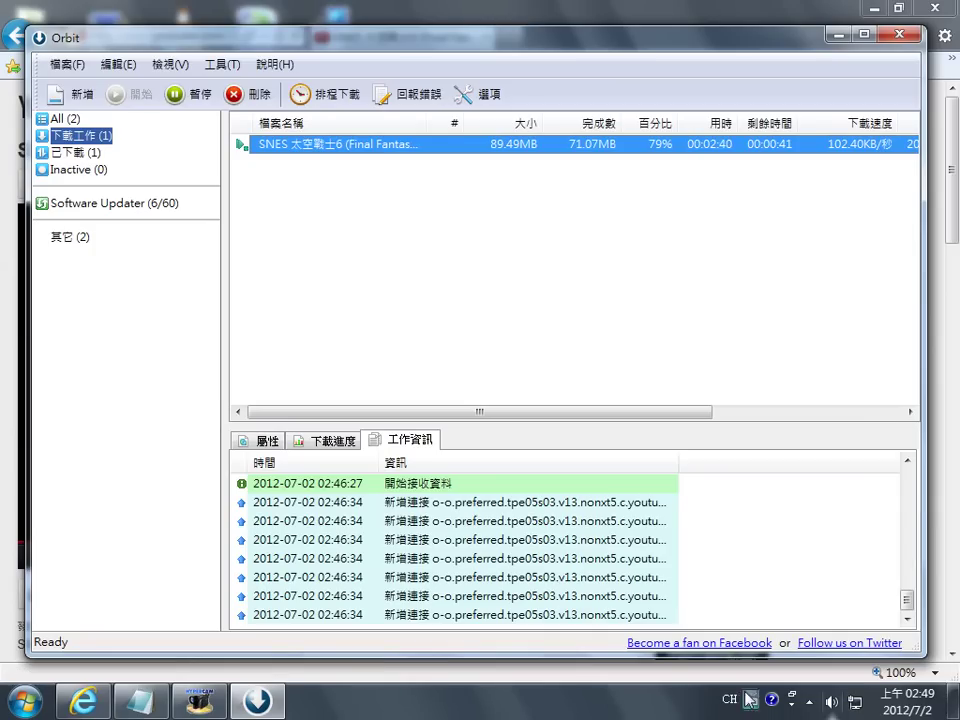
{"action": "left_click", "coordinate": [73, 121]}
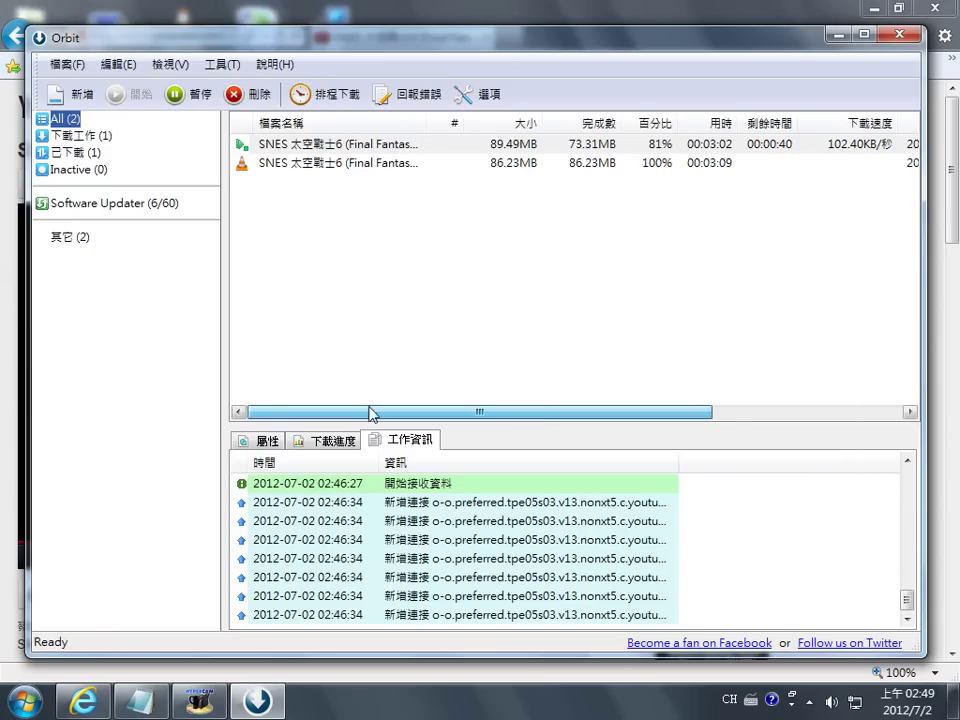
{"action": "left_click_drag", "start_coordinate": [490, 414], "coordinate": [253, 178]}
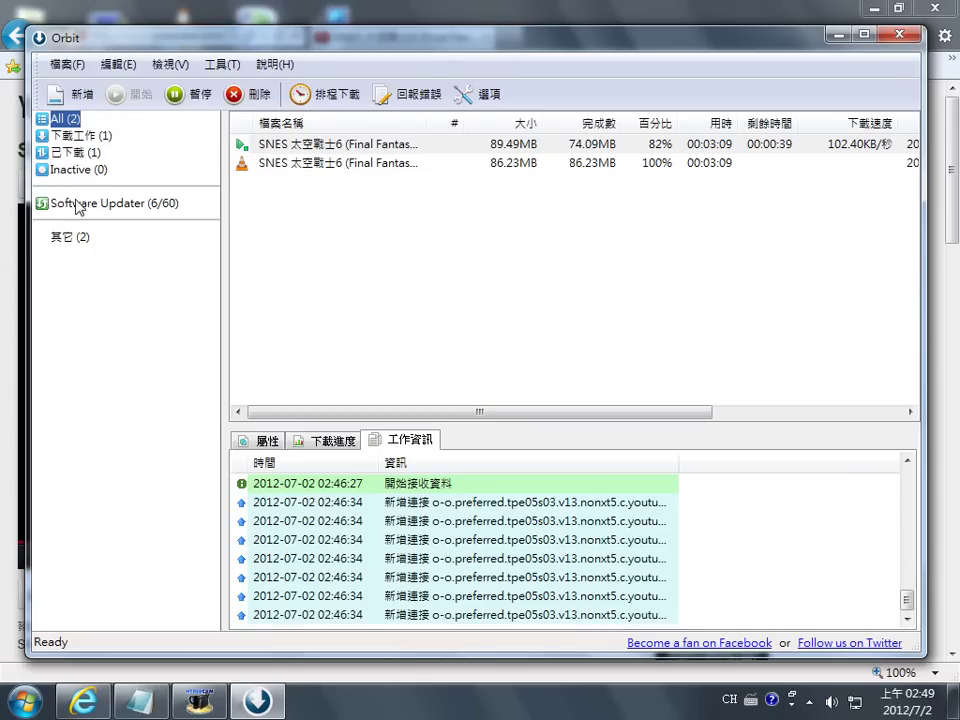
{"action": "left_click", "coordinate": [90, 135]}
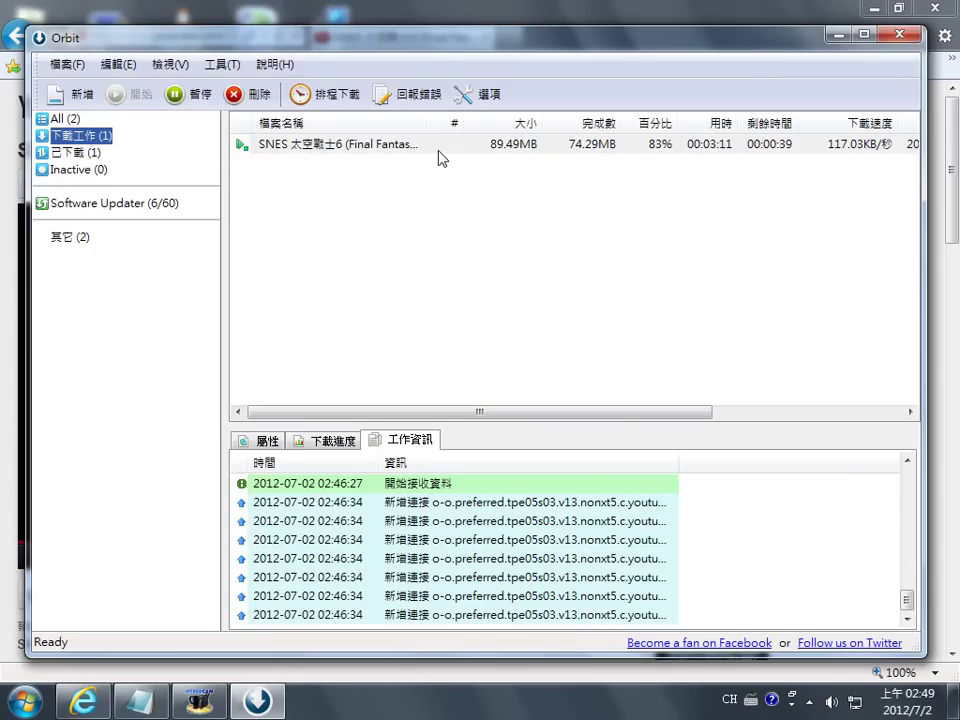
- Show the finished downloads and widen the file name column until the [0408] video's full name fits
{"action": "left_click", "coordinate": [75, 152]}
{"action": "left_click", "coordinate": [275, 148]}
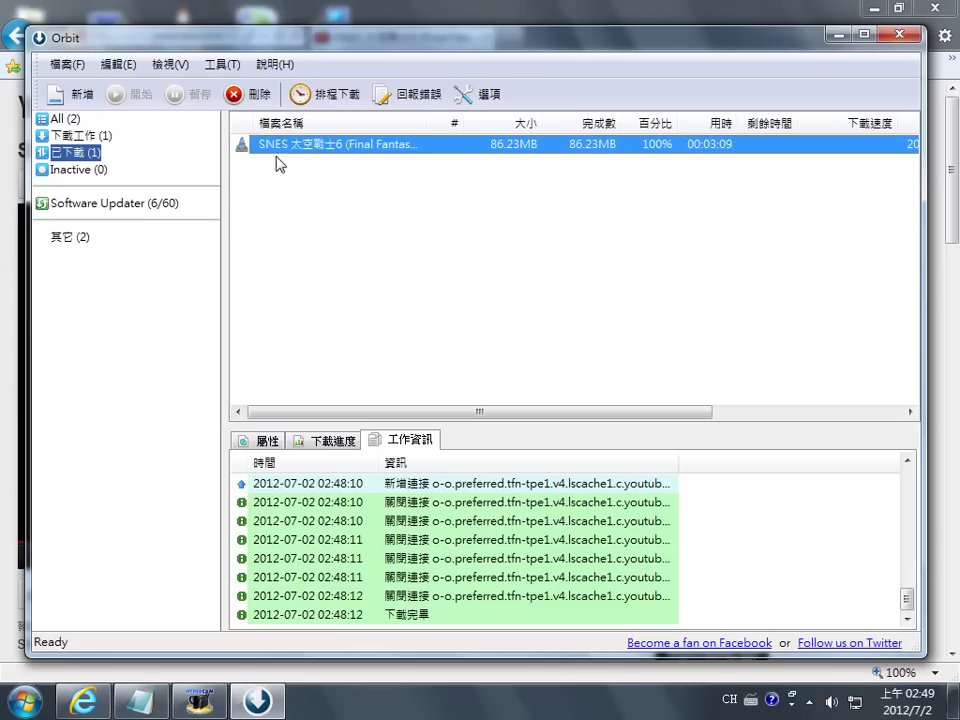
{"action": "left_click_drag", "start_coordinate": [435, 122], "coordinate": [593, 124]}
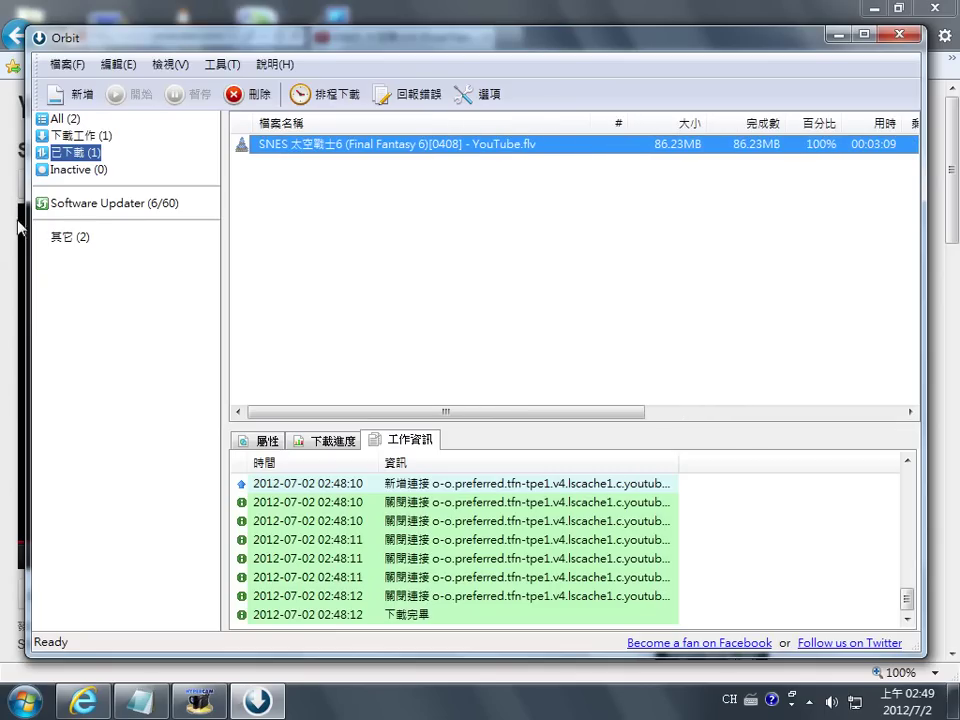
- Look at the inactive downloads, and play the finished [0408] video from the downloaded list
{"action": "left_click", "coordinate": [76, 170]}
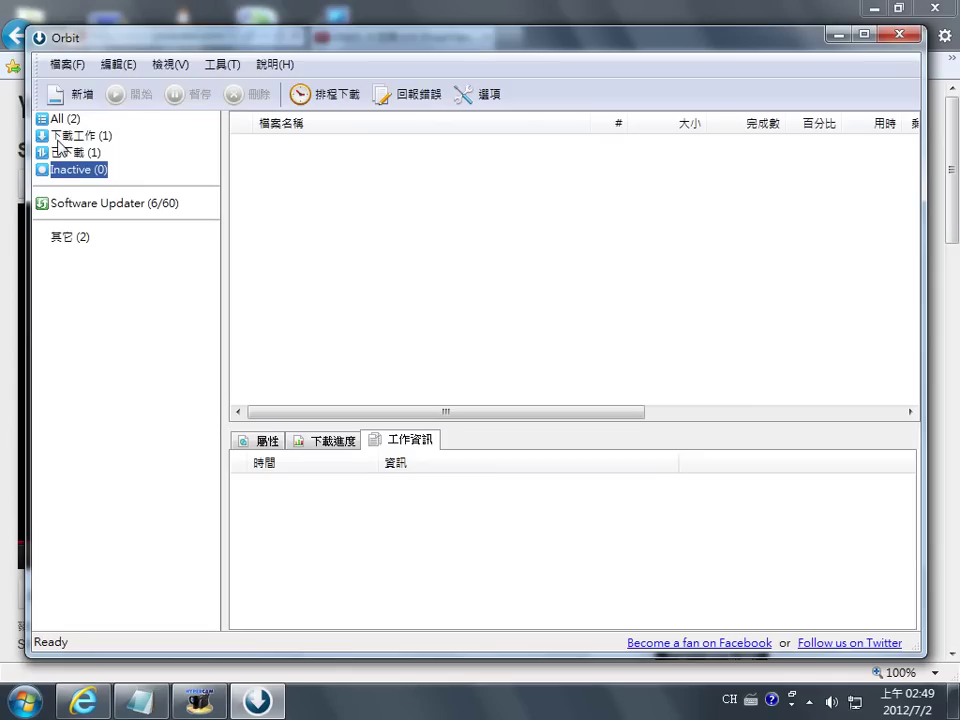
{"action": "left_click", "coordinate": [68, 154]}
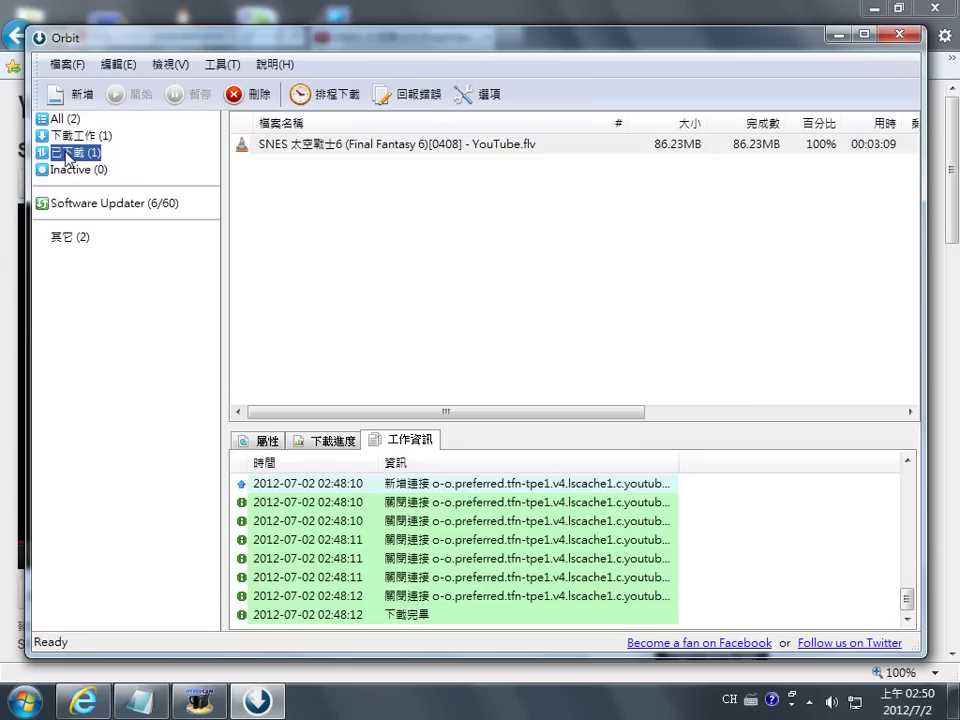
{"action": "left_click", "coordinate": [327, 150]}
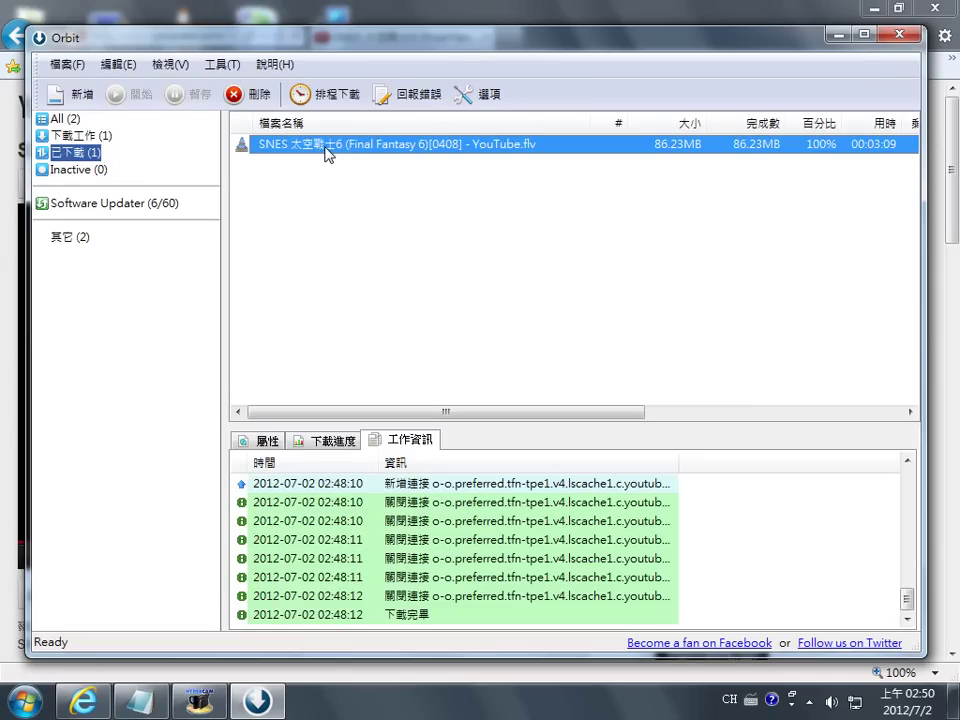
{"action": "double_click", "coordinate": [326, 150]}
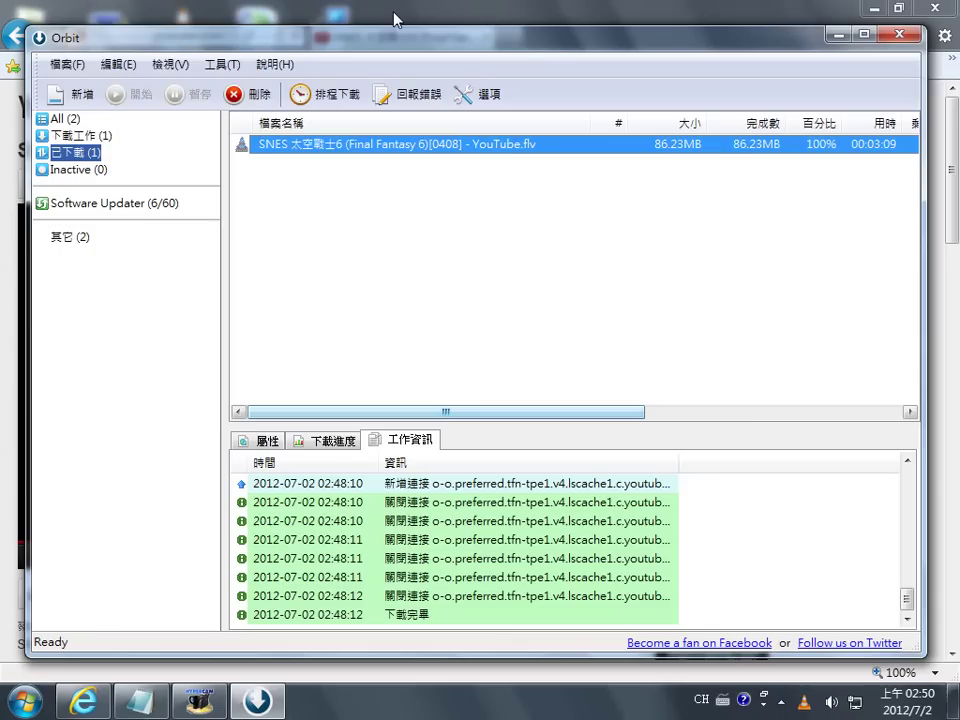
{"action": "left_click", "coordinate": [395, 14]}
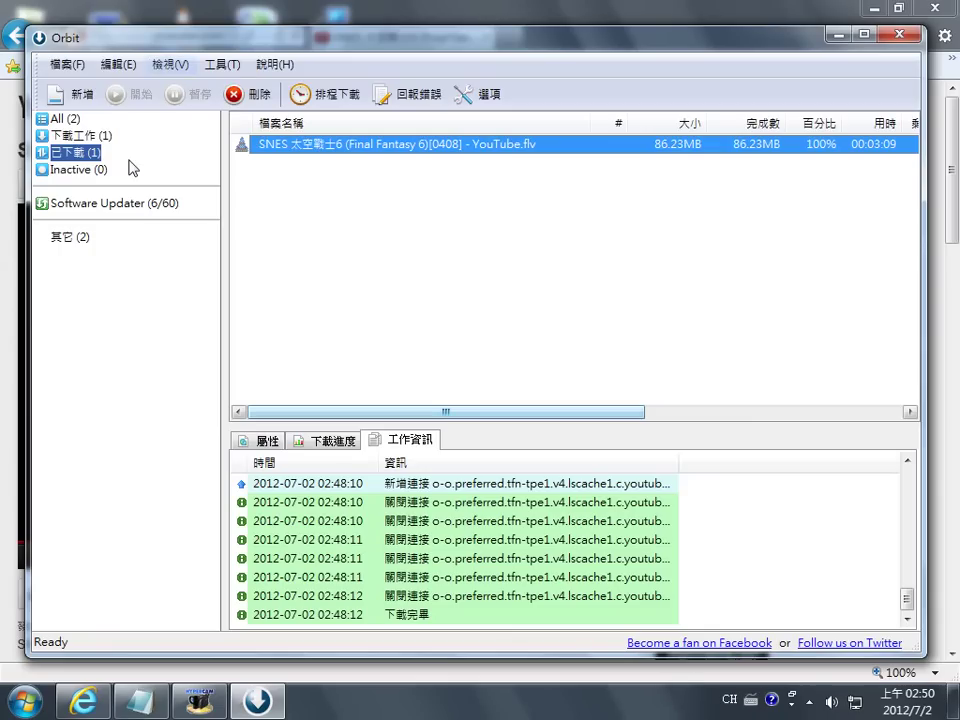
- Restart the download of the finished [0408] video from the downloaded list with 重新下載
{"action": "left_click", "coordinate": [70, 172]}
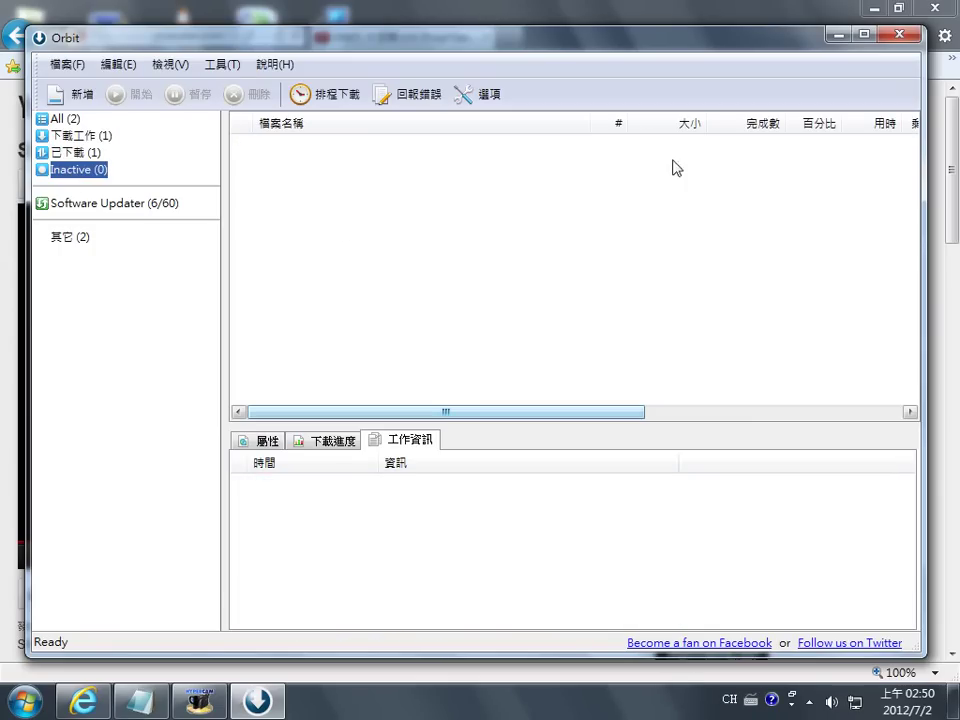
{"action": "left_click", "coordinate": [80, 155]}
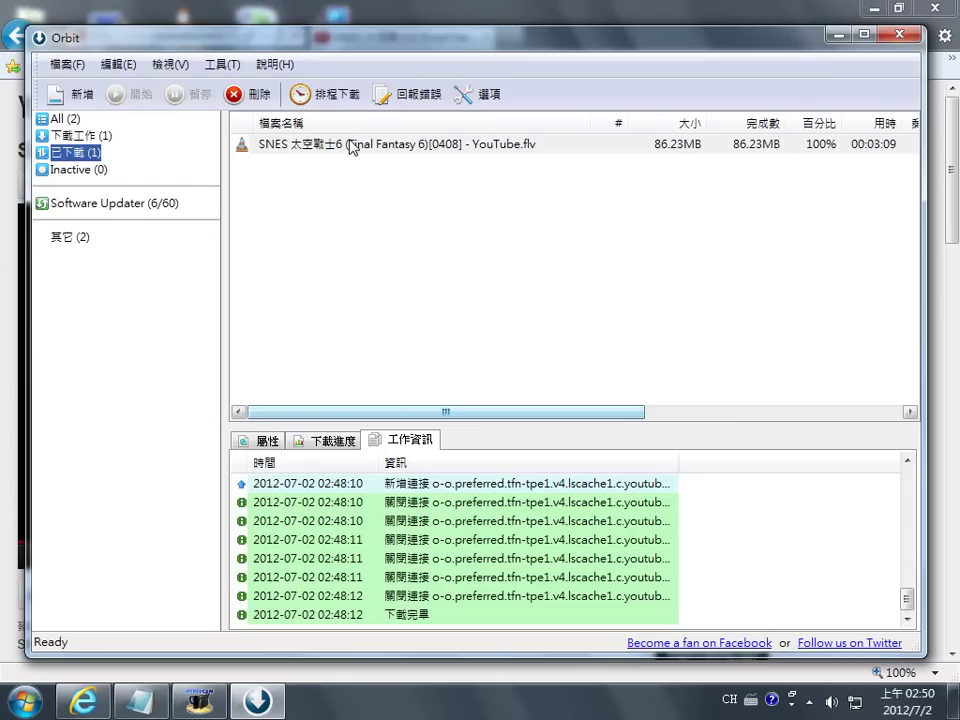
{"action": "left_click", "coordinate": [282, 146]}
{"action": "right_click", "coordinate": [282, 146]}
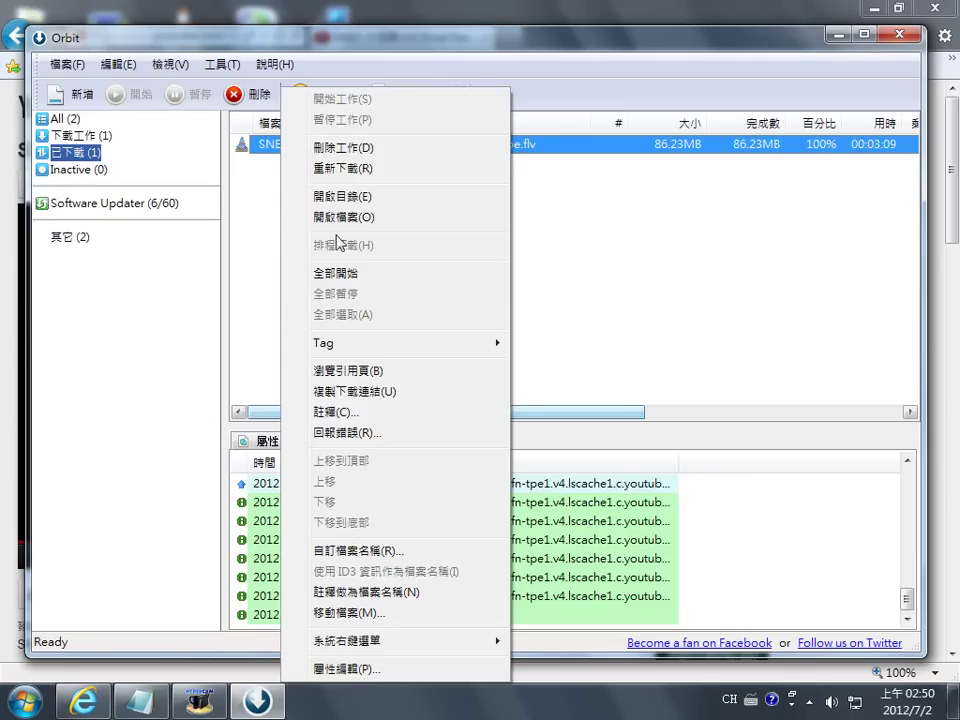
{"action": "left_click", "coordinate": [379, 172]}
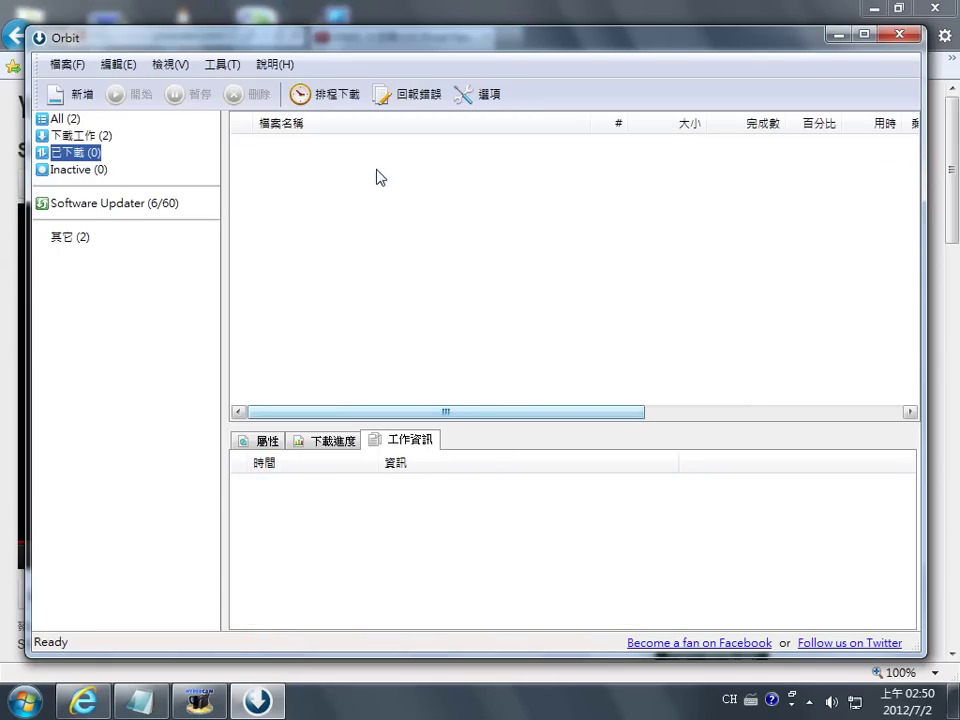
- Examine the progress, remaining time and speed of the [0408] and [0414] downloads in the active list
{"action": "left_click", "coordinate": [75, 137]}
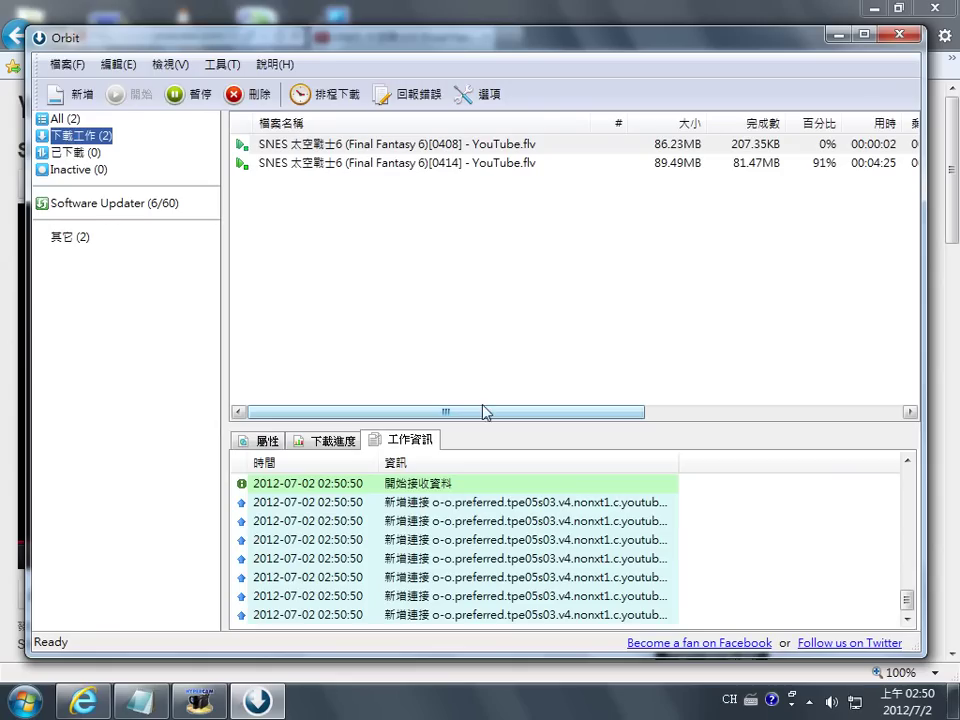
{"action": "left_click_drag", "start_coordinate": [455, 413], "coordinate": [619, 414]}
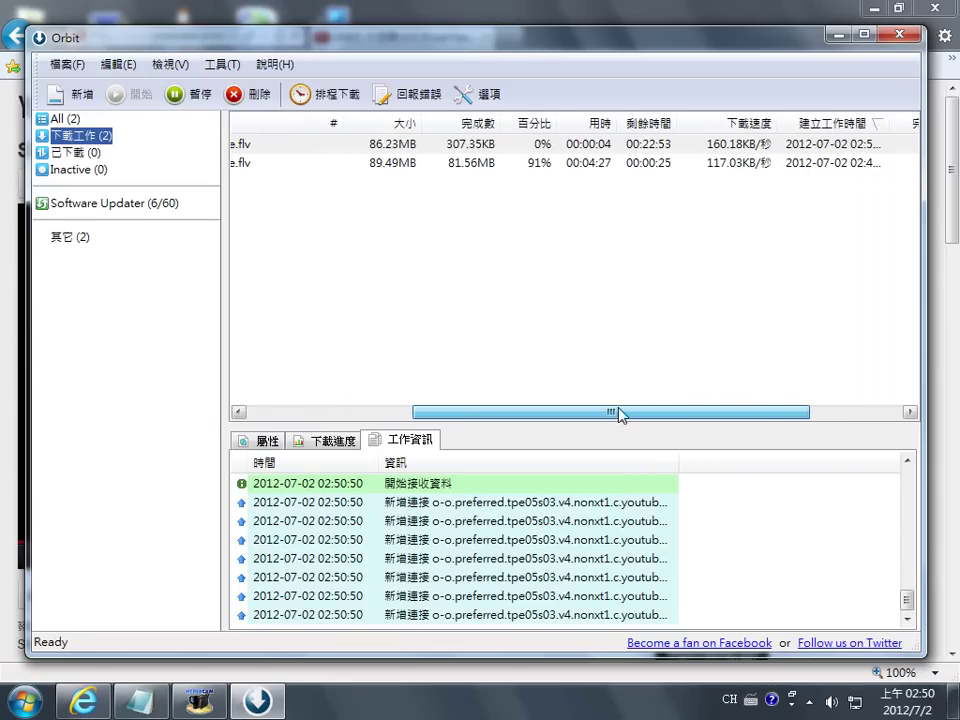
{"action": "left_click_drag", "start_coordinate": [551, 414], "coordinate": [388, 414]}
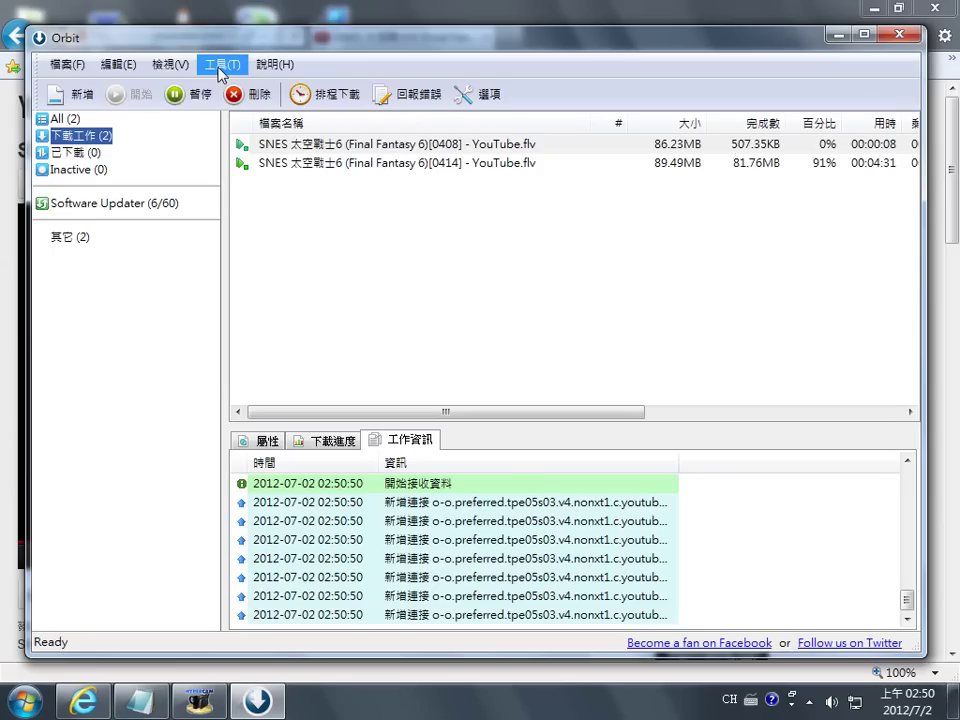
- Remove the download speed limit by enabling 不限制下載速度 in the 限制 options and apply the setting
{"action": "left_click", "coordinate": [220, 66]}
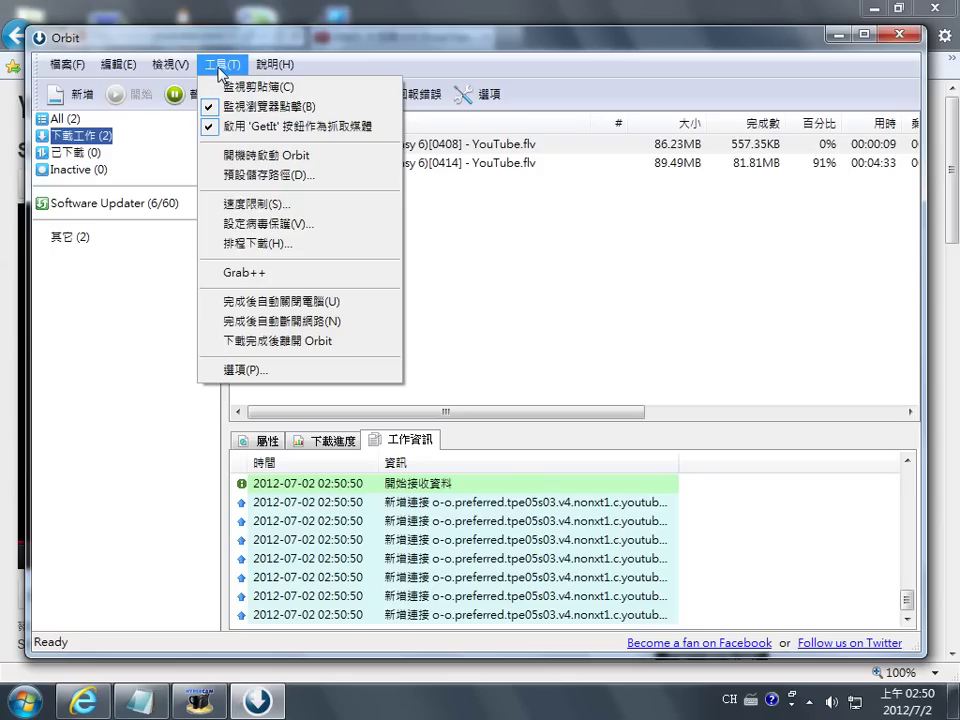
{"action": "left_click", "coordinate": [256, 204]}
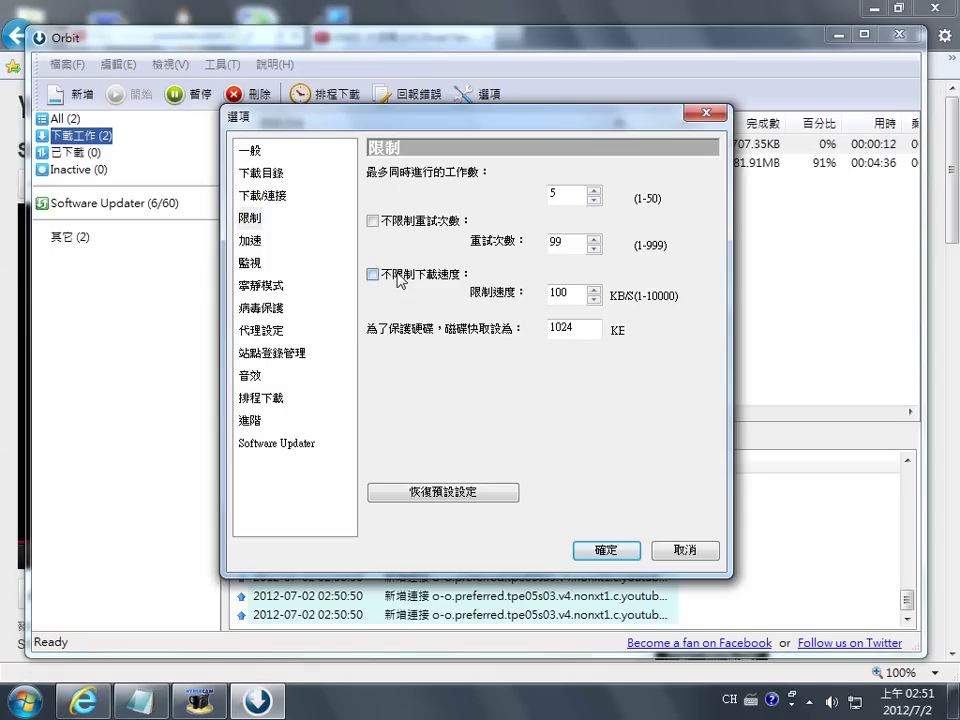
{"action": "left_click", "coordinate": [397, 278]}
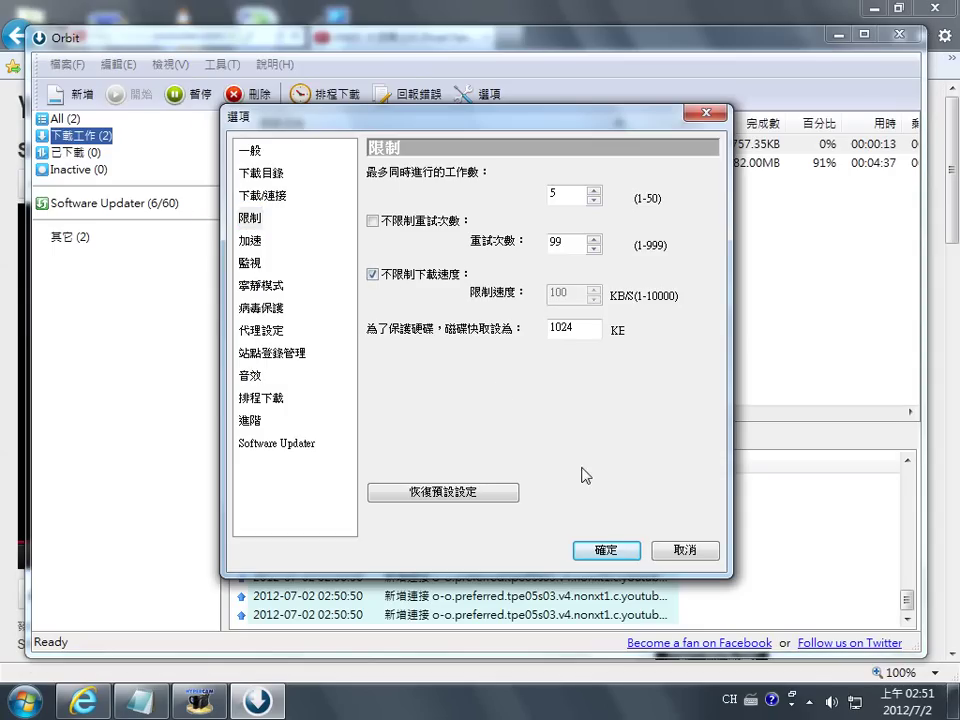
{"action": "left_click", "coordinate": [604, 551]}
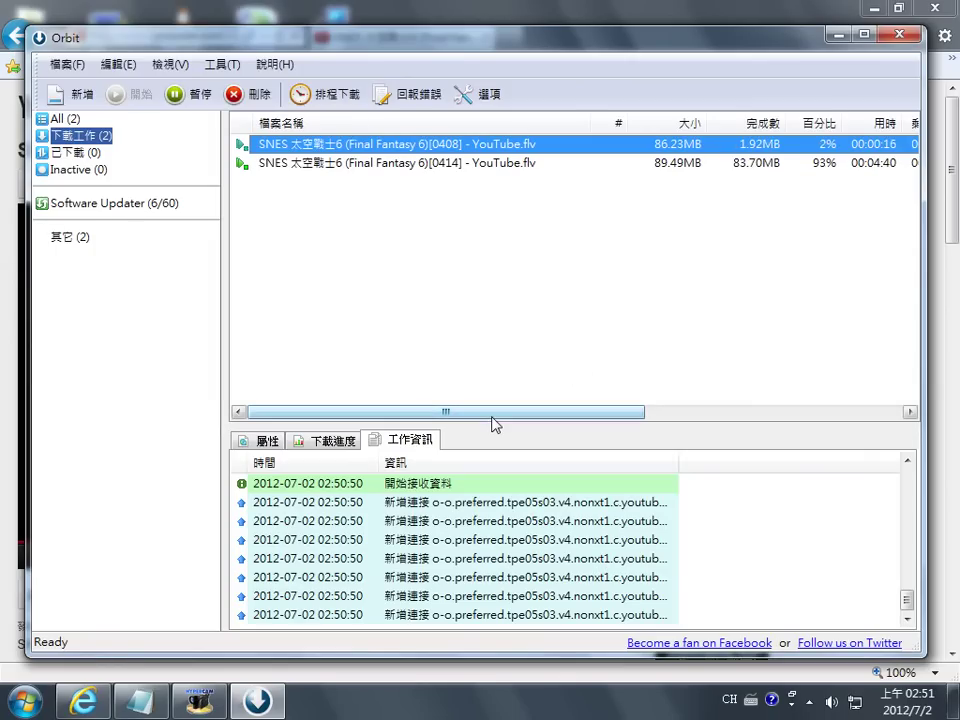
- Check the downloaded and active lists, and look at the [0414] video's task log
{"action": "left_click", "coordinate": [76, 152]}
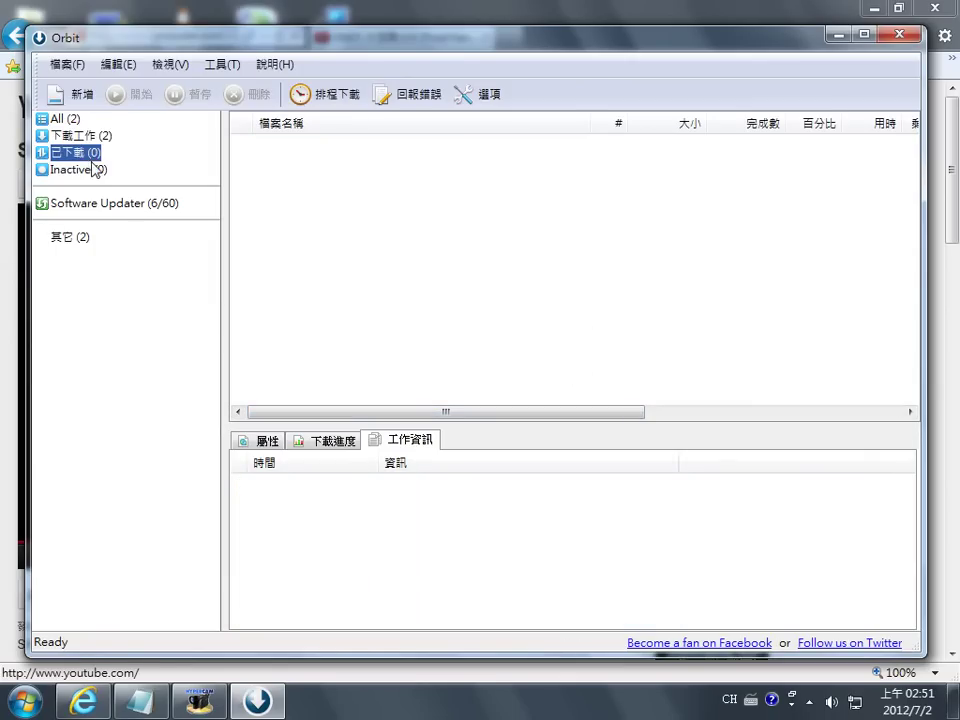
{"action": "left_click", "coordinate": [86, 139]}
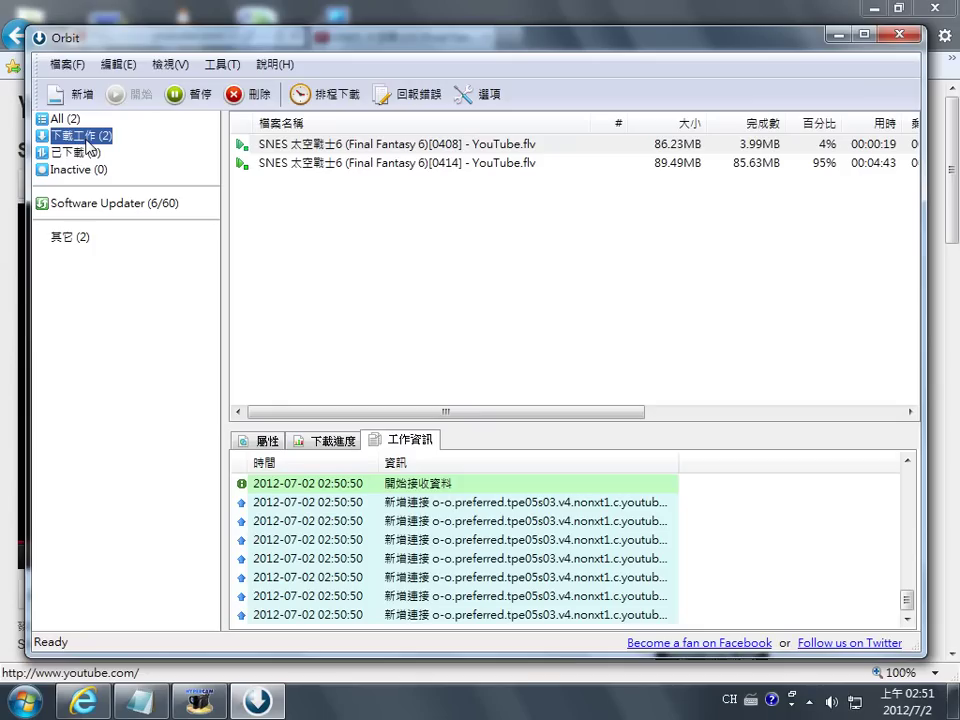
{"action": "left_click", "coordinate": [363, 164]}
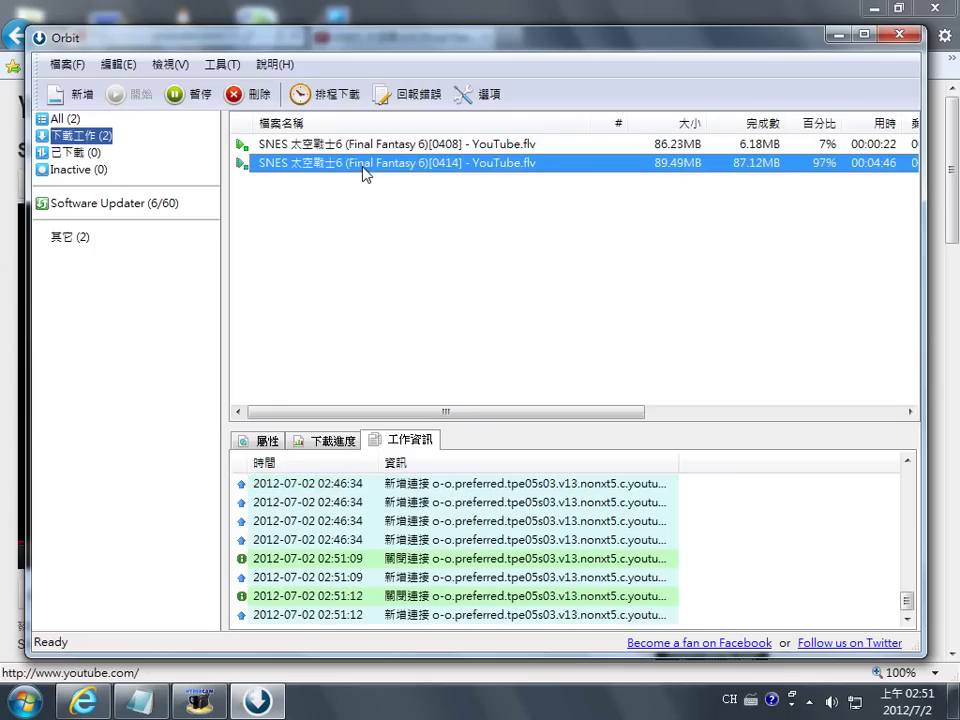
{"action": "right_click", "coordinate": [325, 165]}
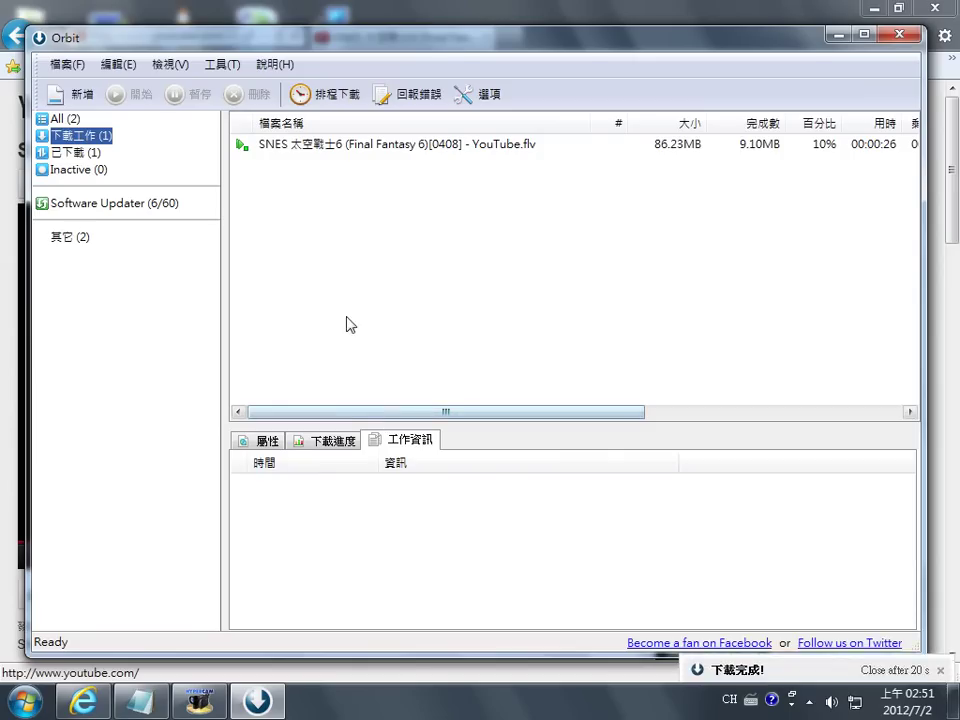
- Copy the download link of the finished [0414] video from the downloaded list with 複製下載連結
{"action": "left_click", "coordinate": [98, 152]}
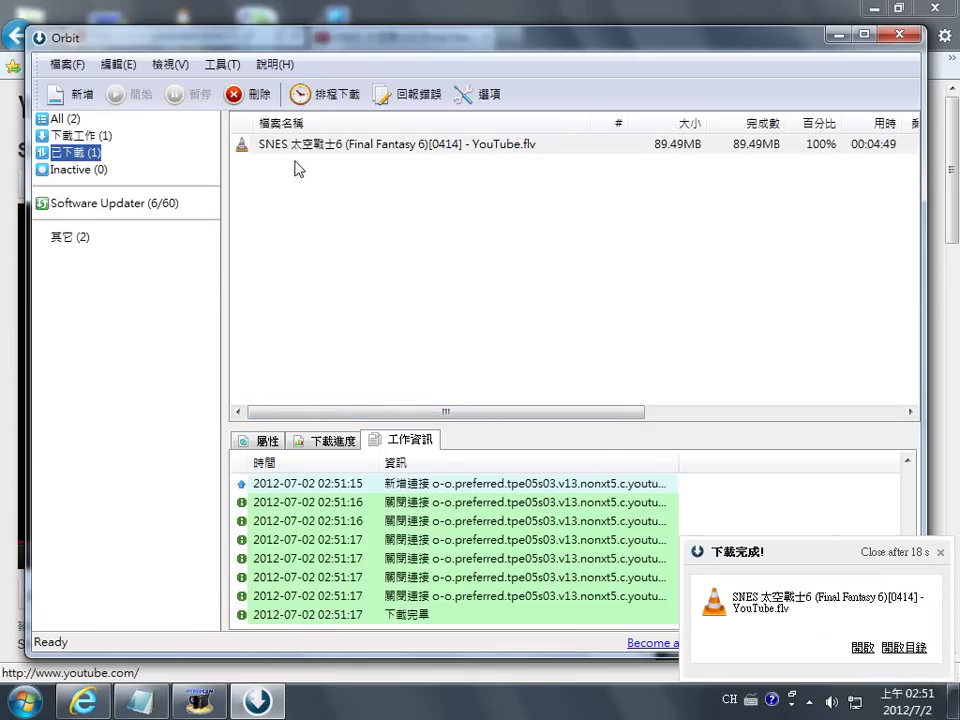
{"action": "left_click", "coordinate": [378, 146]}
{"action": "right_click", "coordinate": [378, 148]}
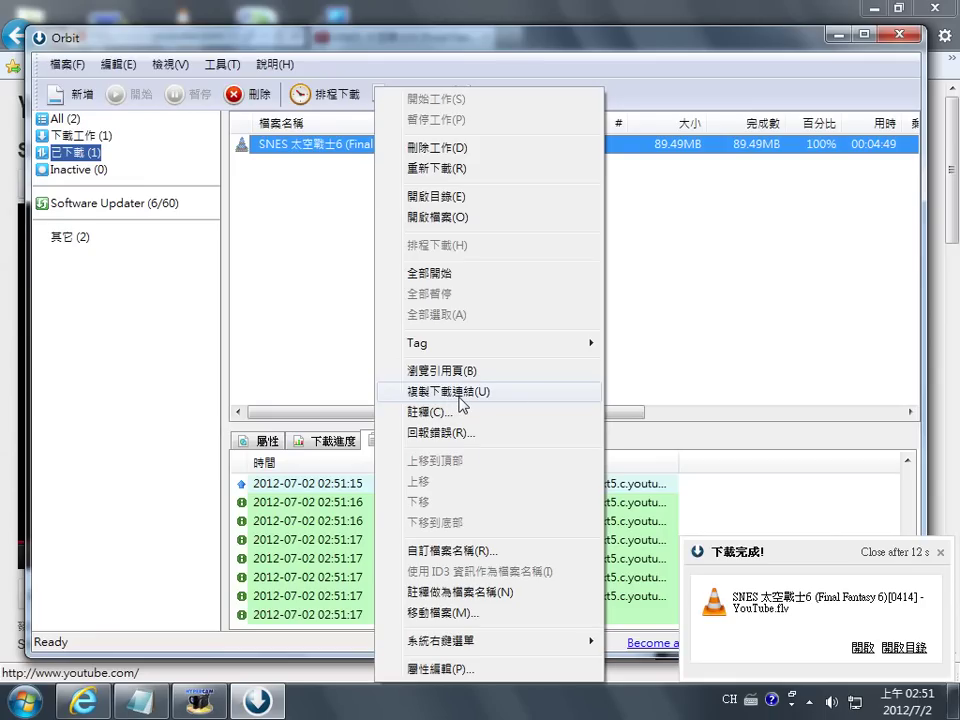
{"action": "left_click", "coordinate": [420, 392]}
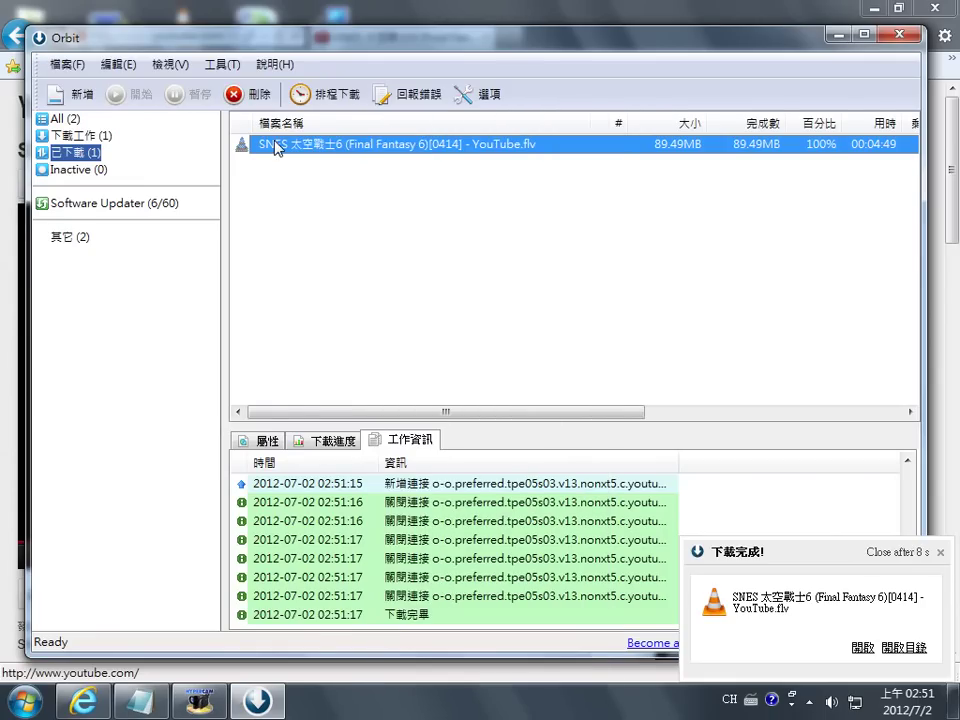
{"action": "right_click", "coordinate": [277, 148]}
{"action": "left_click", "coordinate": [358, 395]}
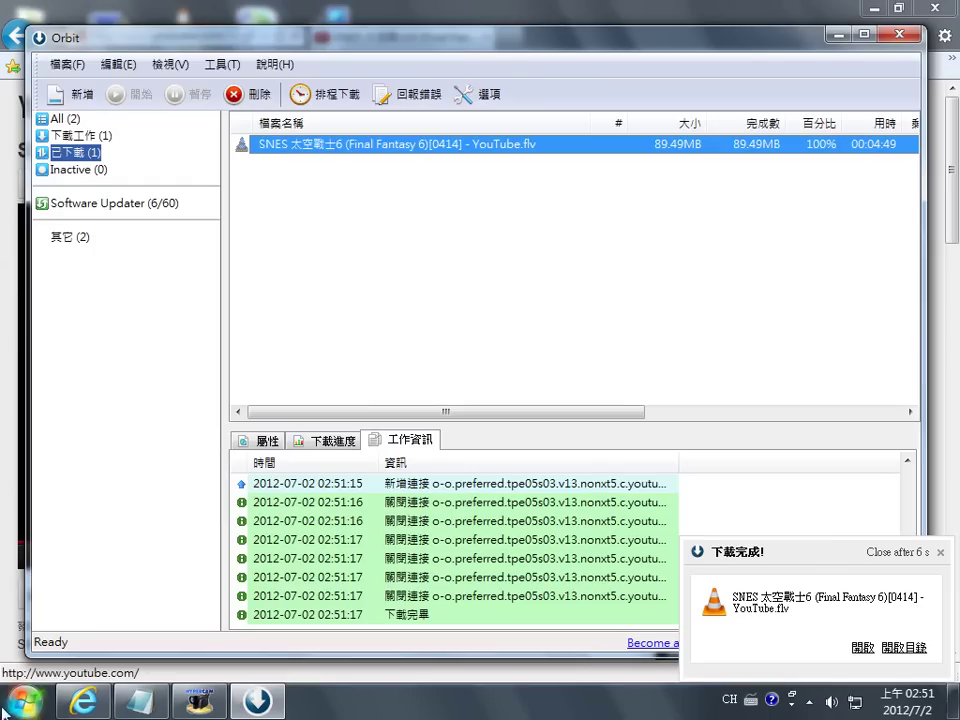
- Open a new Notepad document and paste the copied video link into it
{"action": "left_click", "coordinate": [22, 700]}
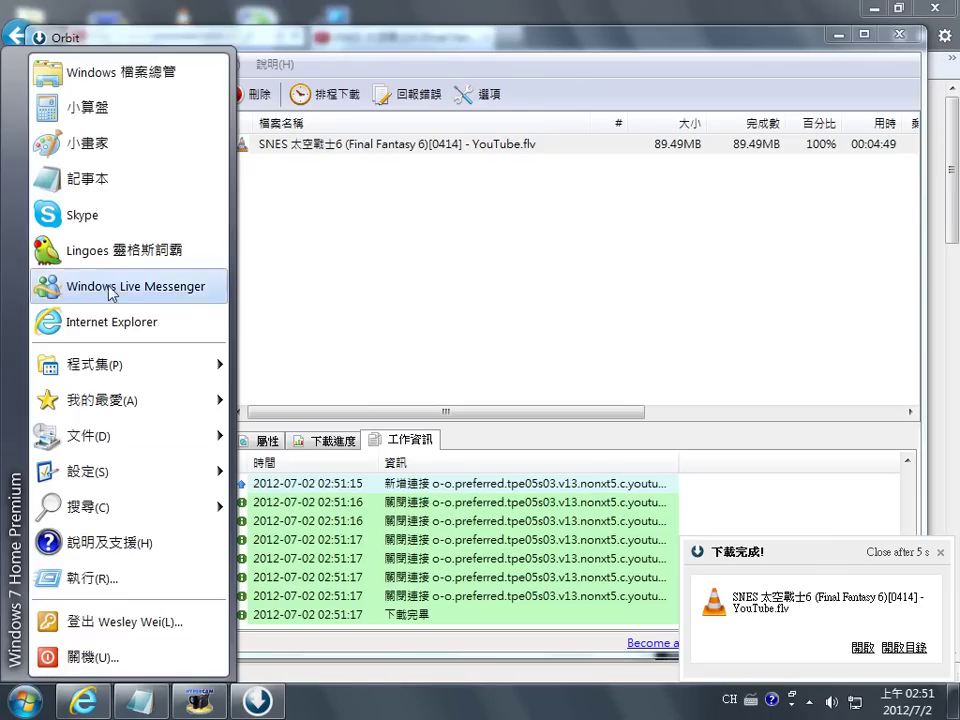
{"action": "left_click", "coordinate": [72, 183]}
{"action": "double_click", "coordinate": [381, 549]}
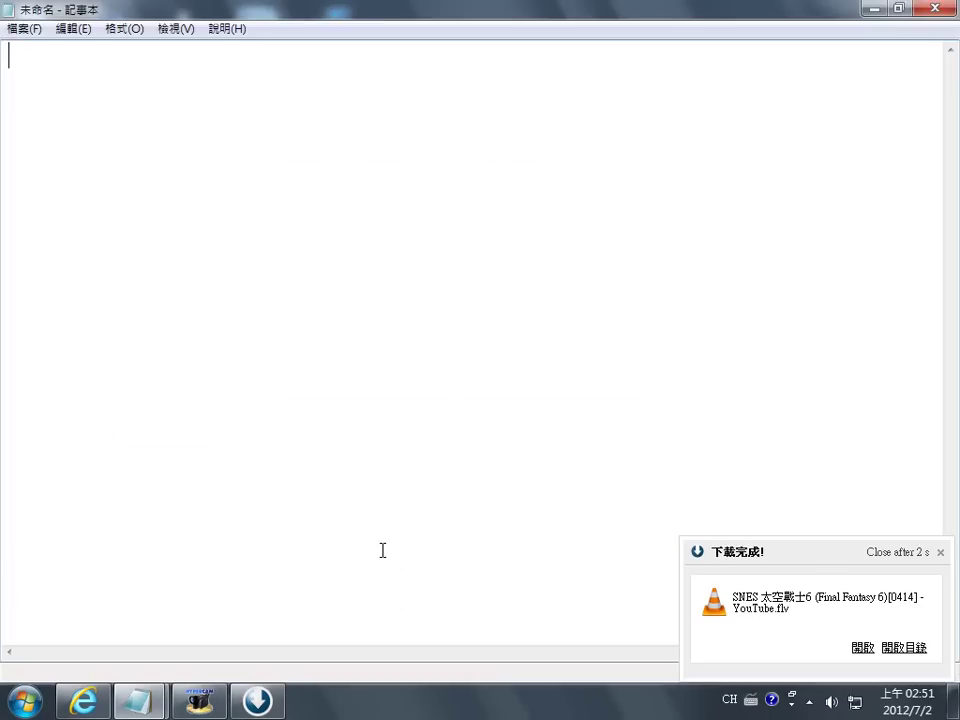
{"action": "right_click", "coordinate": [253, 355]}
{"action": "left_click", "coordinate": [336, 438]}
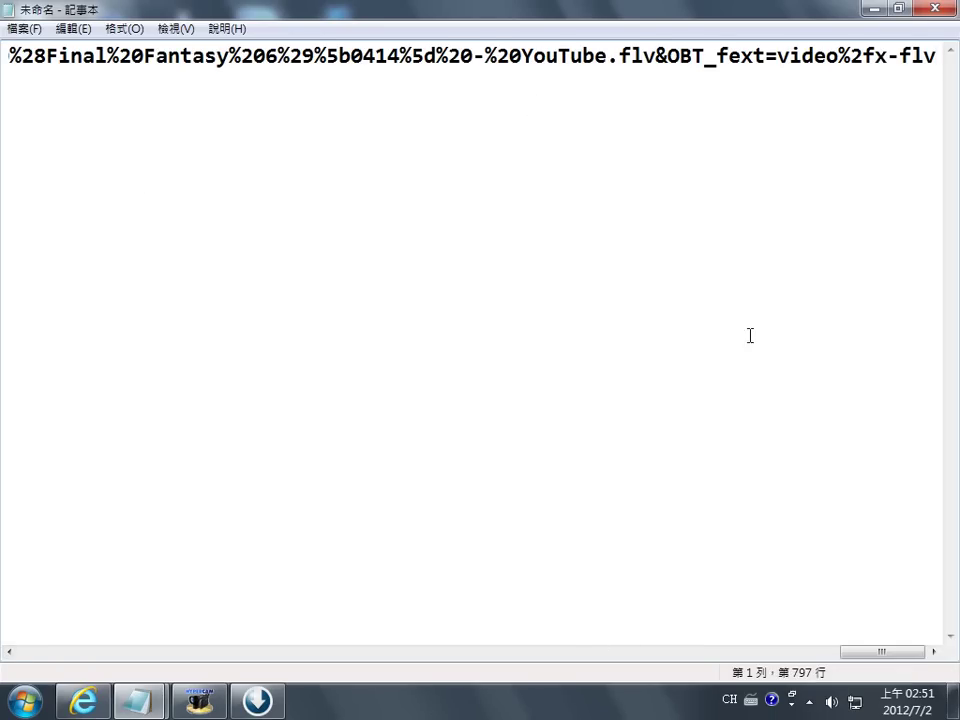
- Examine the pasted link from its YouTube server address through to its end
{"action": "left_click_drag", "start_coordinate": [910, 653], "coordinate": [53, 660]}
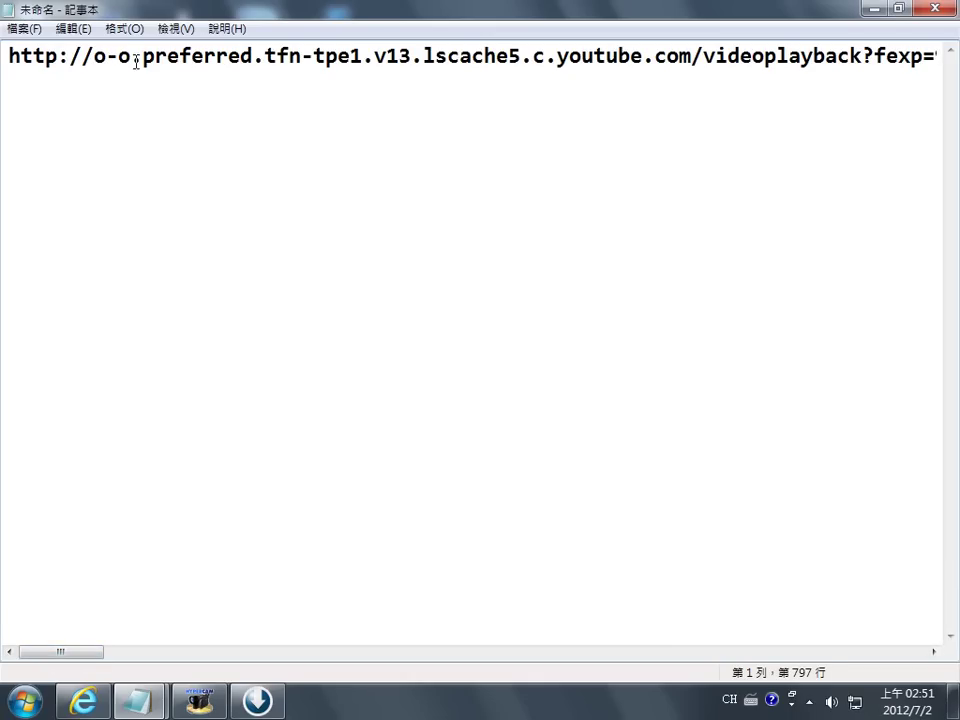
{"action": "left_click_drag", "start_coordinate": [137, 60], "coordinate": [705, 60]}
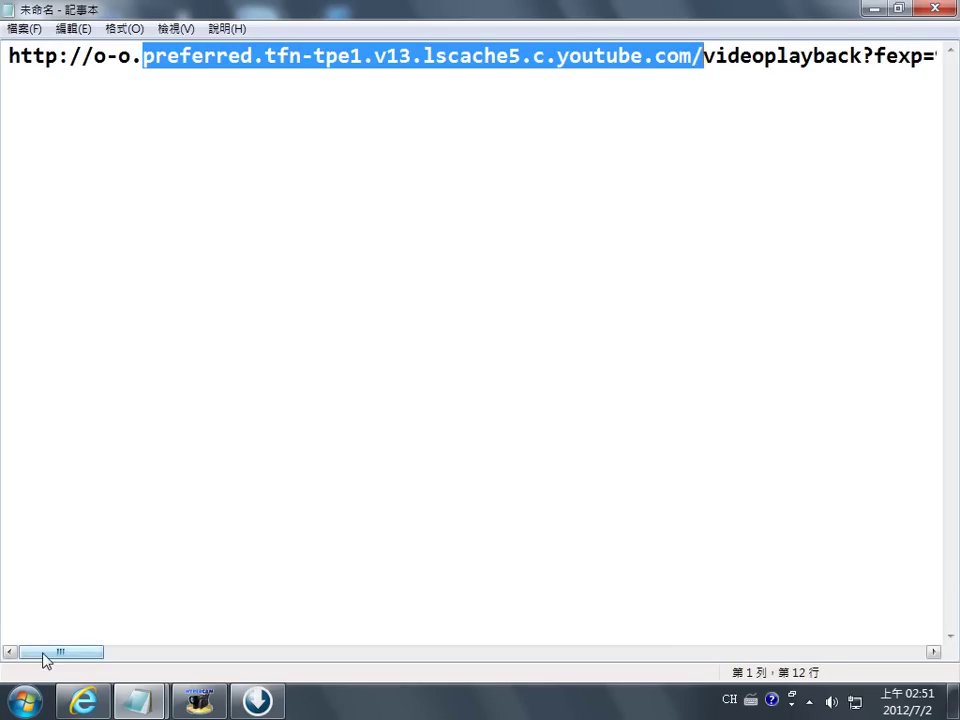
{"action": "left_click_drag", "start_coordinate": [44, 656], "coordinate": [152, 660]}
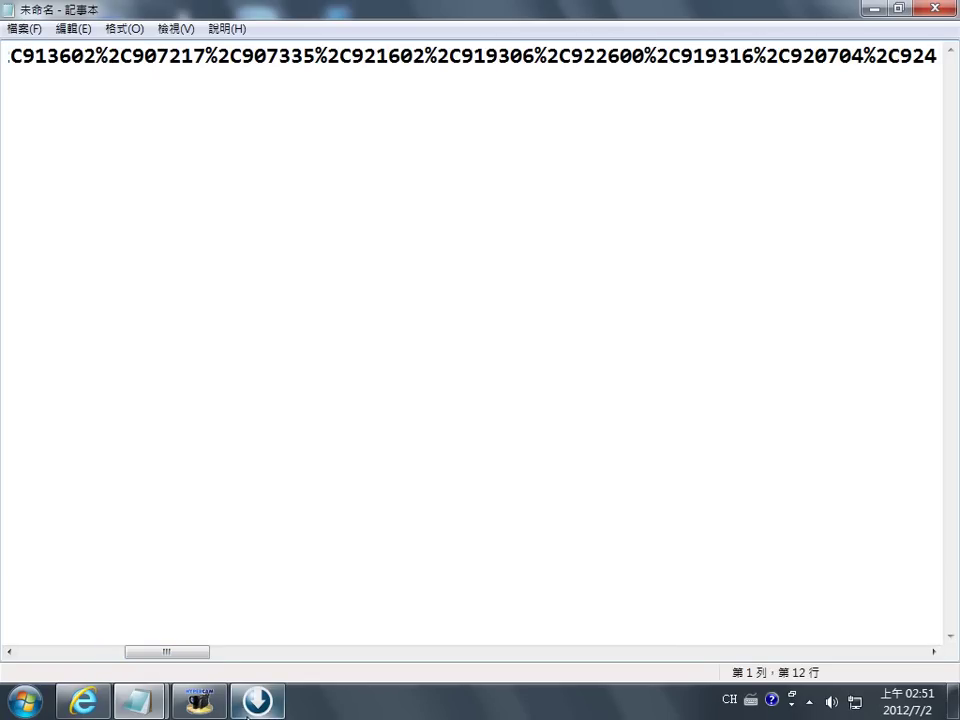
{"action": "mouse_move", "coordinate": [184, 655]}
{"action": "left_mouse_down"}
{"action": "mouse_move", "coordinate": [388, 671]}
{"action": "mouse_move", "coordinate": [722, 656]}
{"action": "mouse_move", "coordinate": [909, 666]}
{"action": "left_mouse_up"}
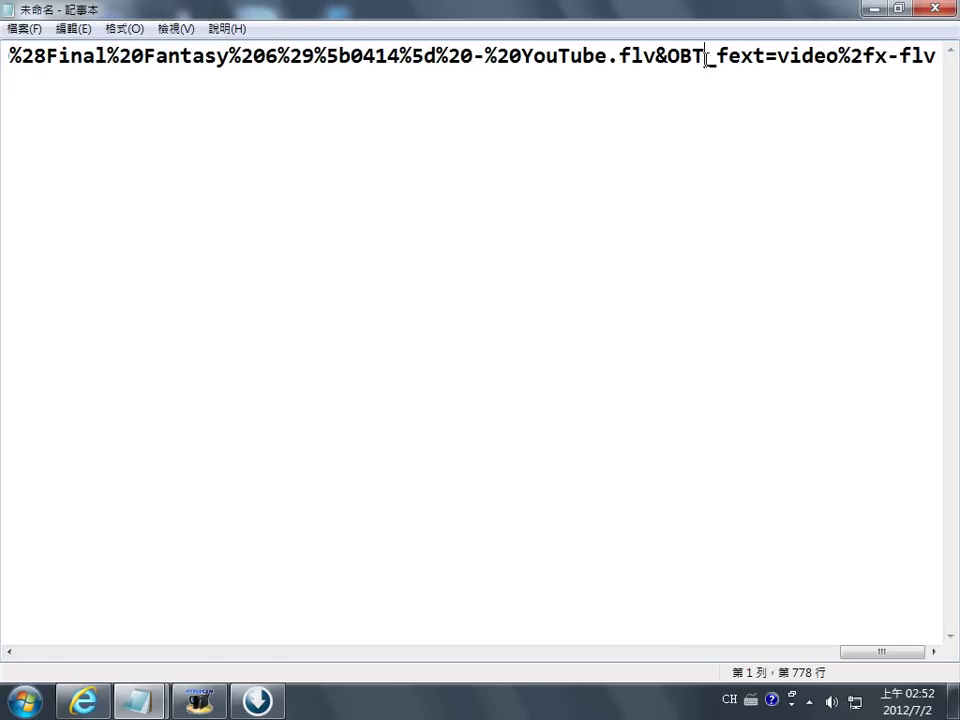
- Copy the entire link from the Notepad document, and minimize Notepad and Orbit to return to the browser
{"action": "key", "text": "ctrl+a"}
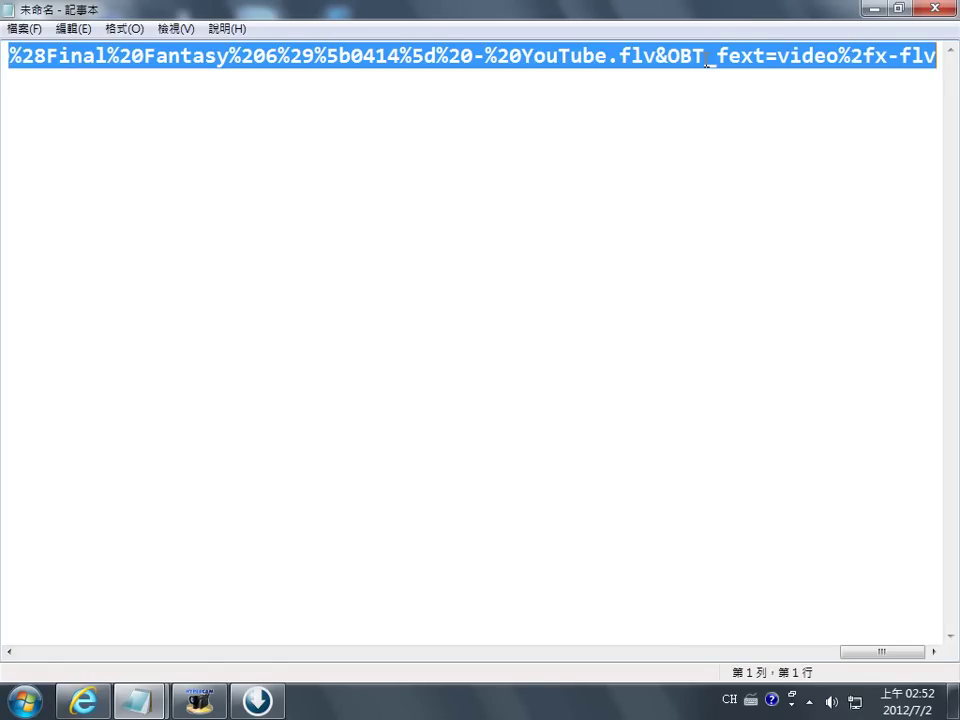
{"action": "right_click", "coordinate": [625, 56]}
{"action": "left_click", "coordinate": [619, 120]}
{"action": "left_click", "coordinate": [872, 10]}
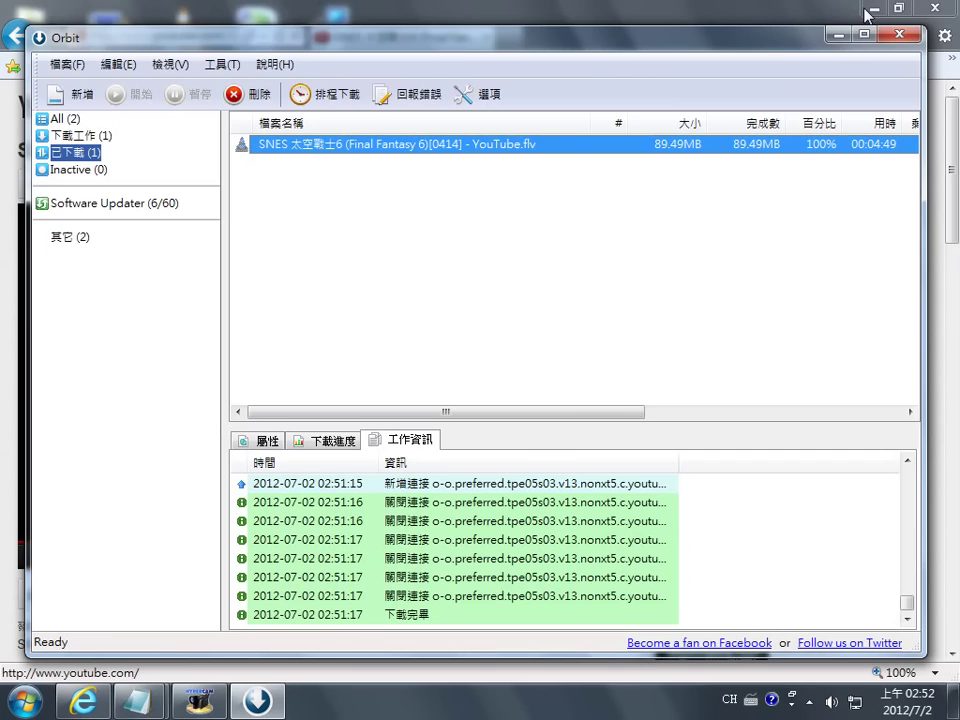
{"action": "left_click", "coordinate": [829, 35]}
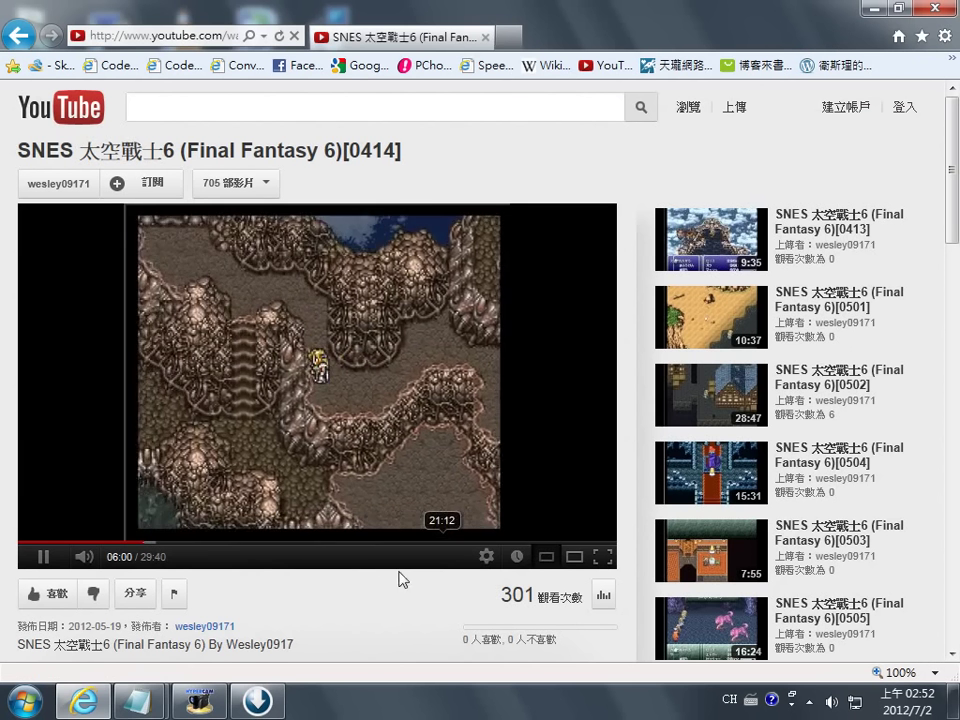
- Load the copied link in a new Internet Explorer tab, and cancel Orbit's new download task so the browser handles the file
{"action": "left_click", "coordinate": [506, 38]}
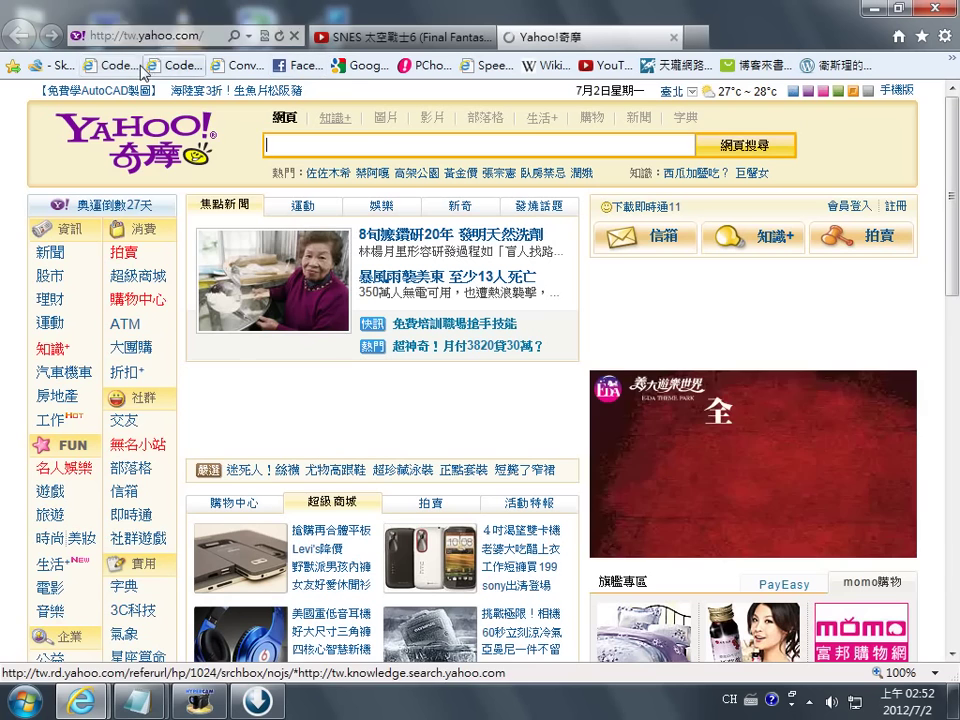
{"action": "right_click", "coordinate": [147, 38]}
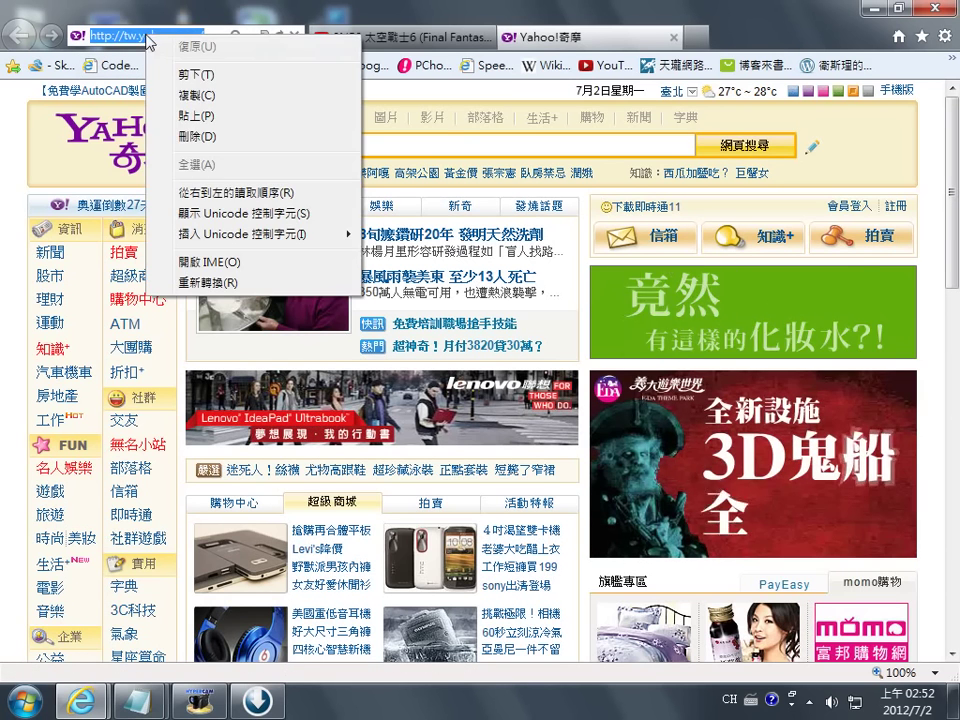
{"action": "left_click", "coordinate": [194, 118]}
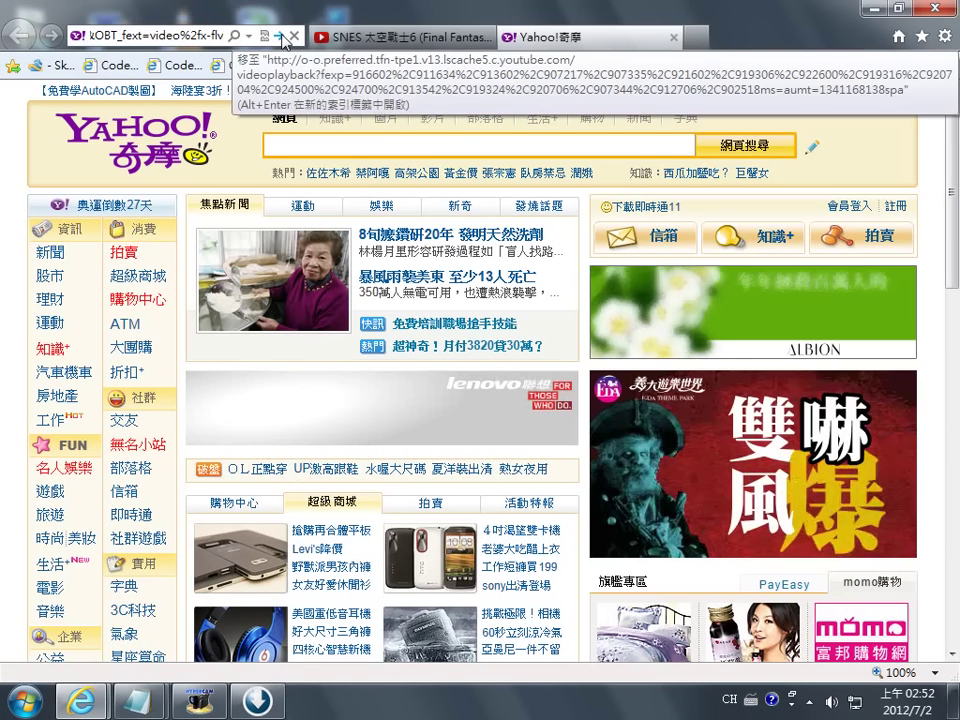
{"action": "left_click", "coordinate": [284, 40]}
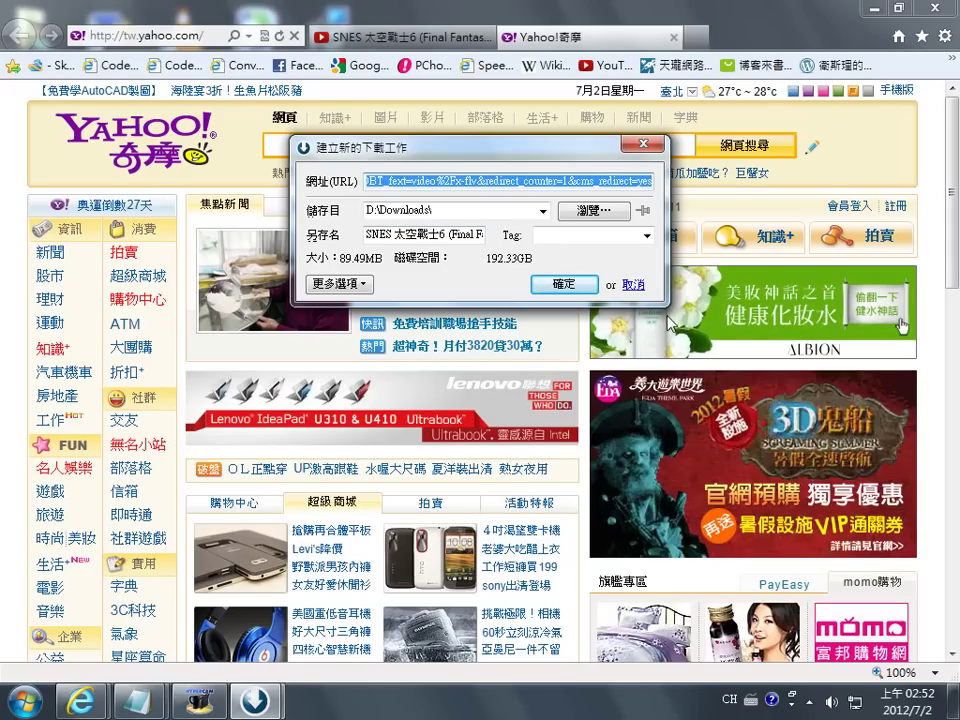
{"action": "left_click", "coordinate": [632, 286]}
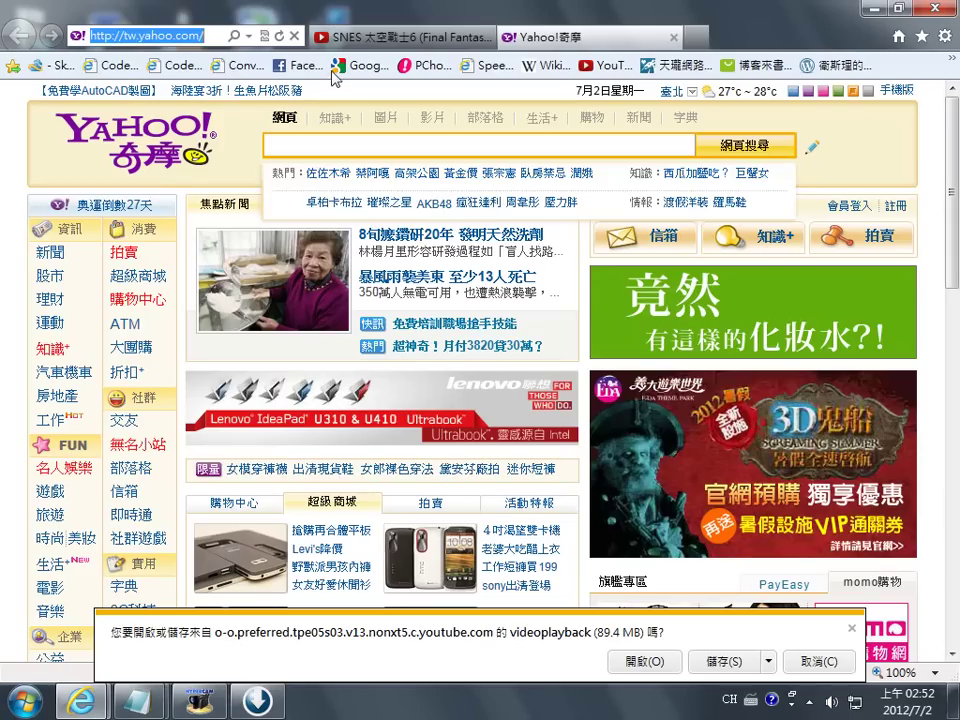
- Save the offered video to the desktop as videoplayback.flv and show the browser's download list
{"action": "left_click", "coordinate": [768, 661]}
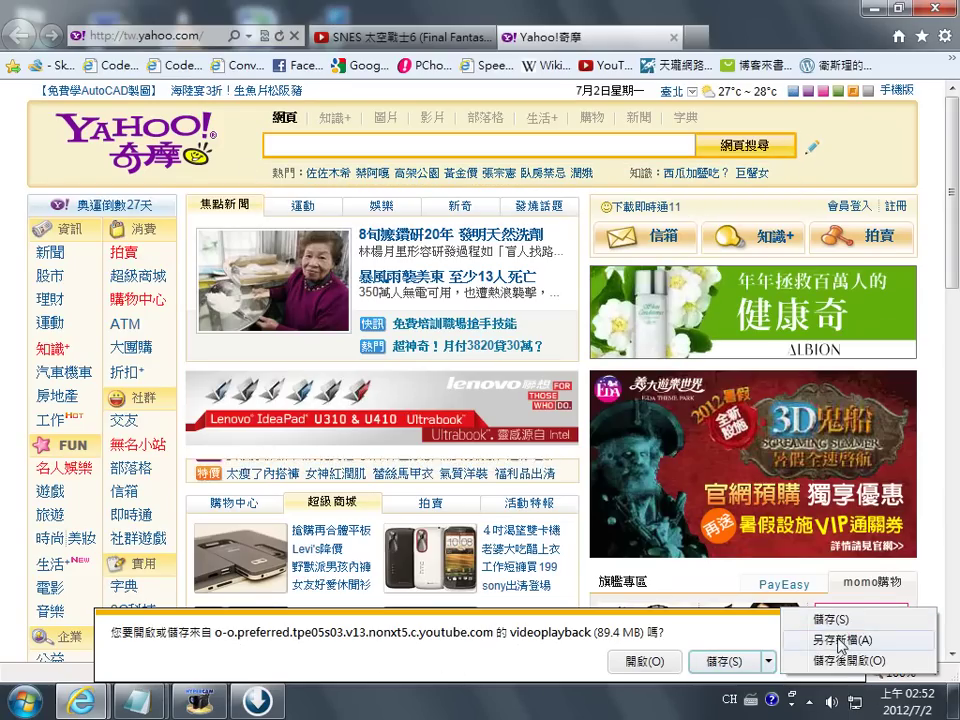
{"action": "left_click", "coordinate": [885, 636]}
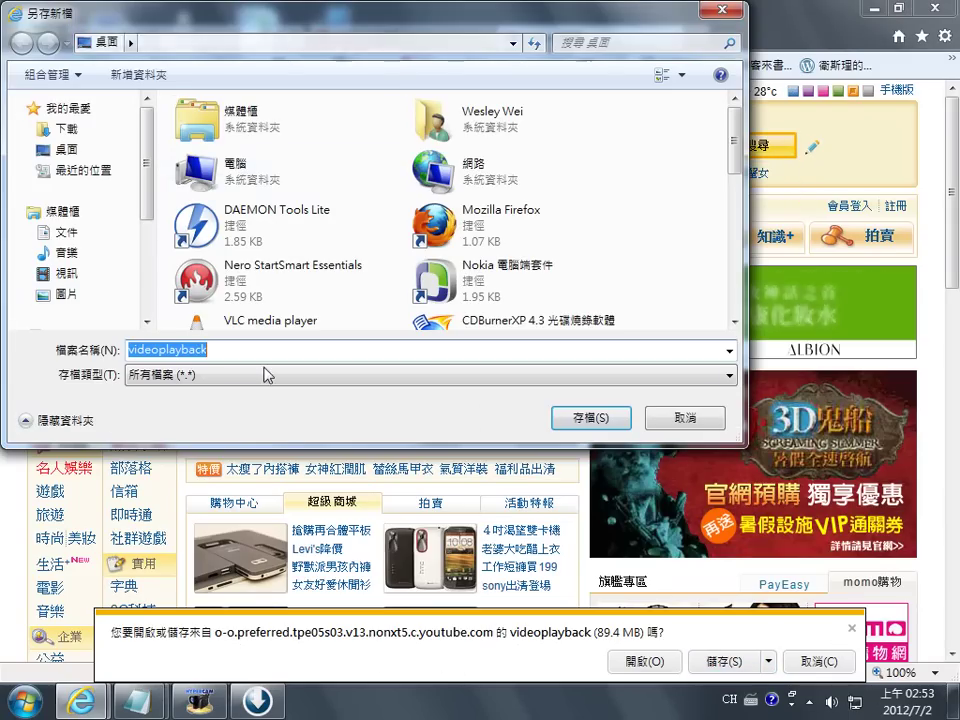
{"action": "left_click", "coordinate": [224, 348]}
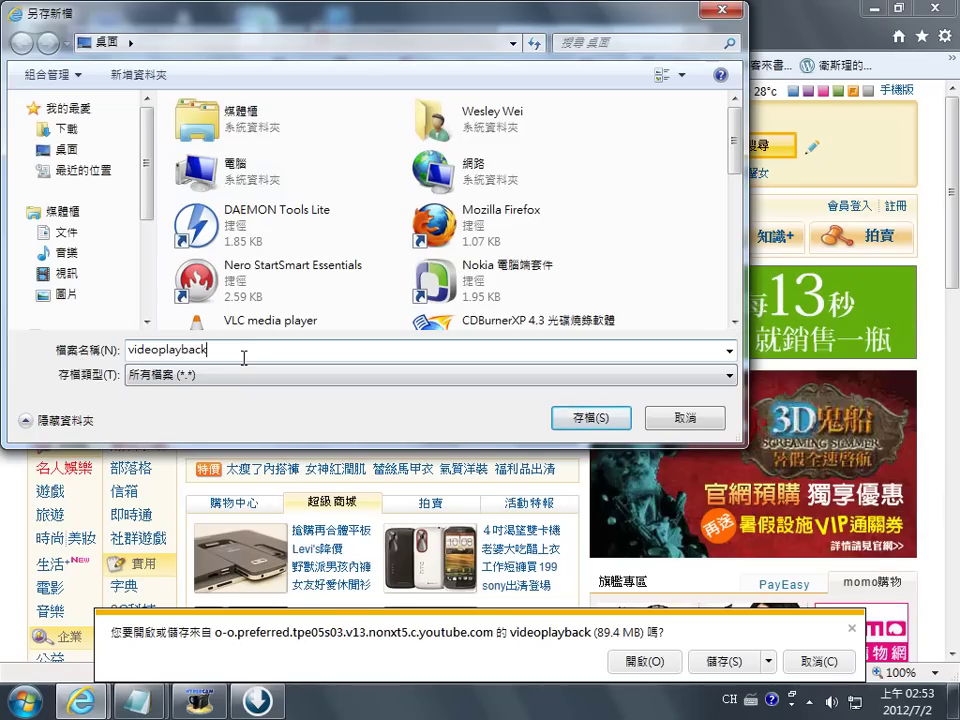
{"action": "type", "text": "."}
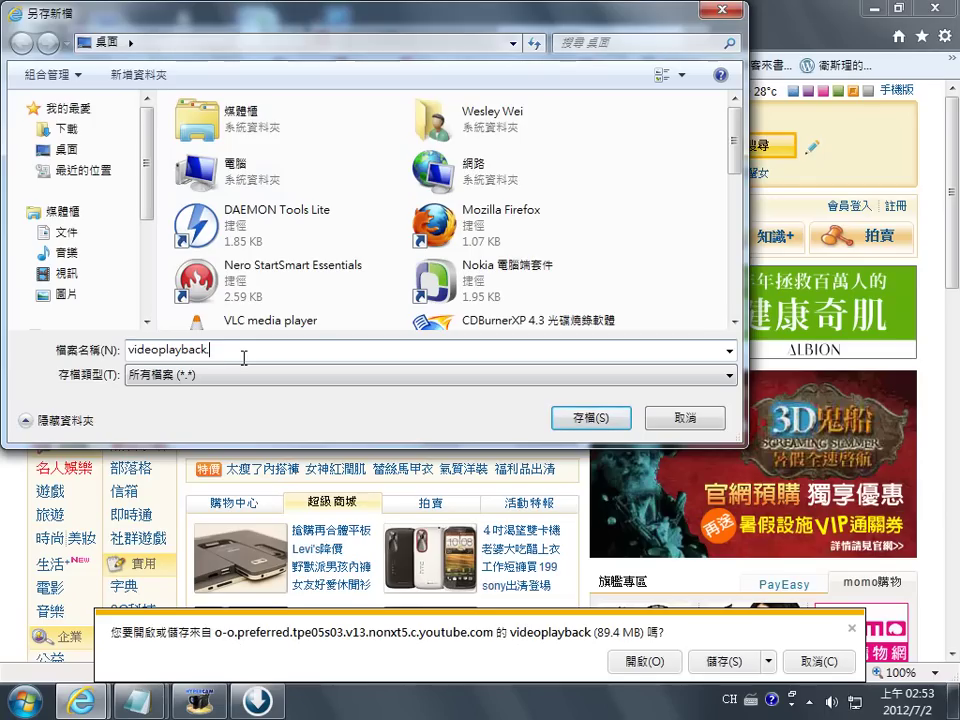
{"action": "type", "text": "flv"}
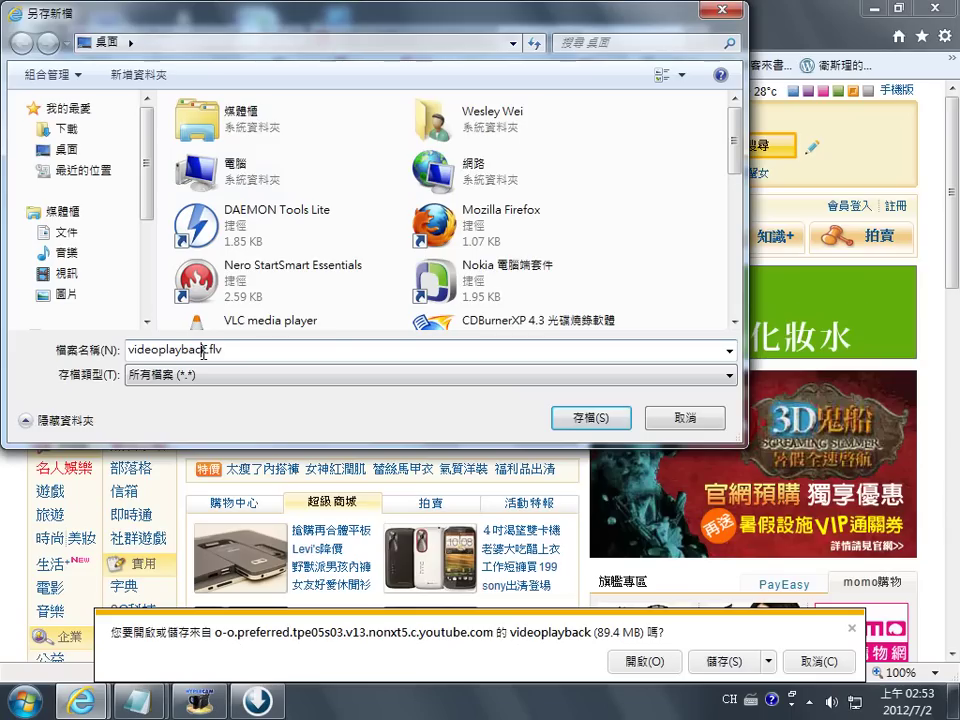
{"action": "left_click", "coordinate": [246, 349]}
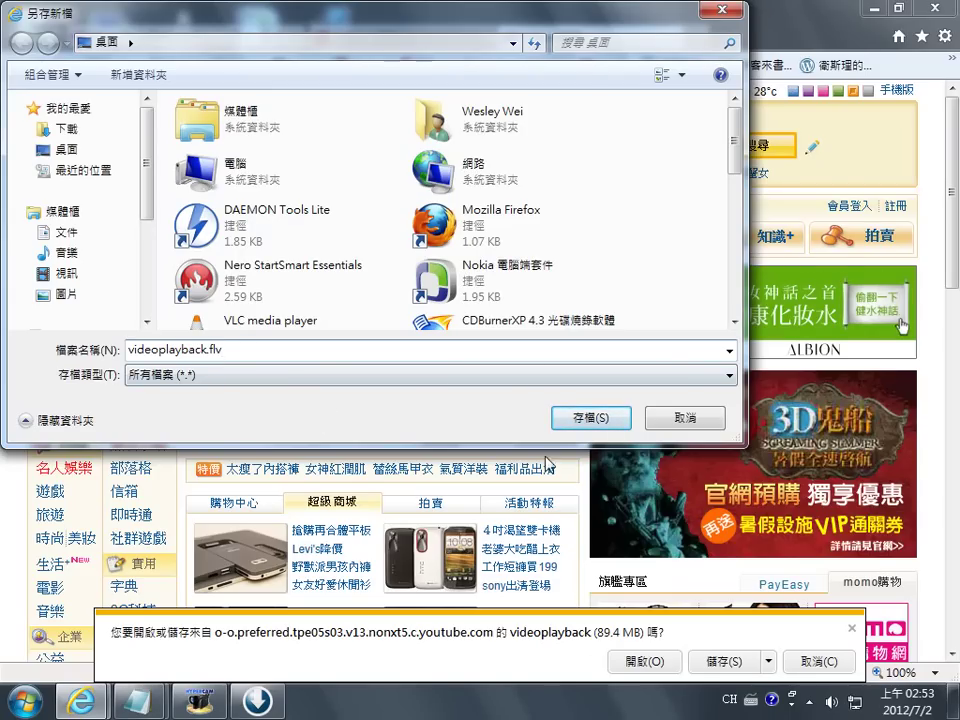
{"action": "left_click", "coordinate": [587, 419]}
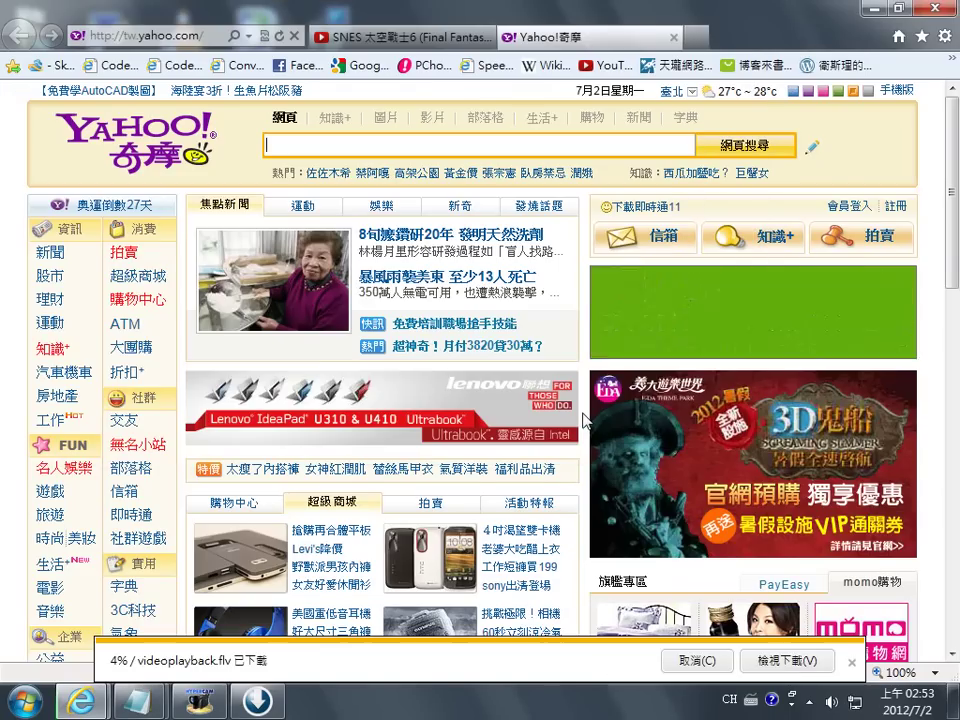
{"action": "left_click", "coordinate": [796, 662]}
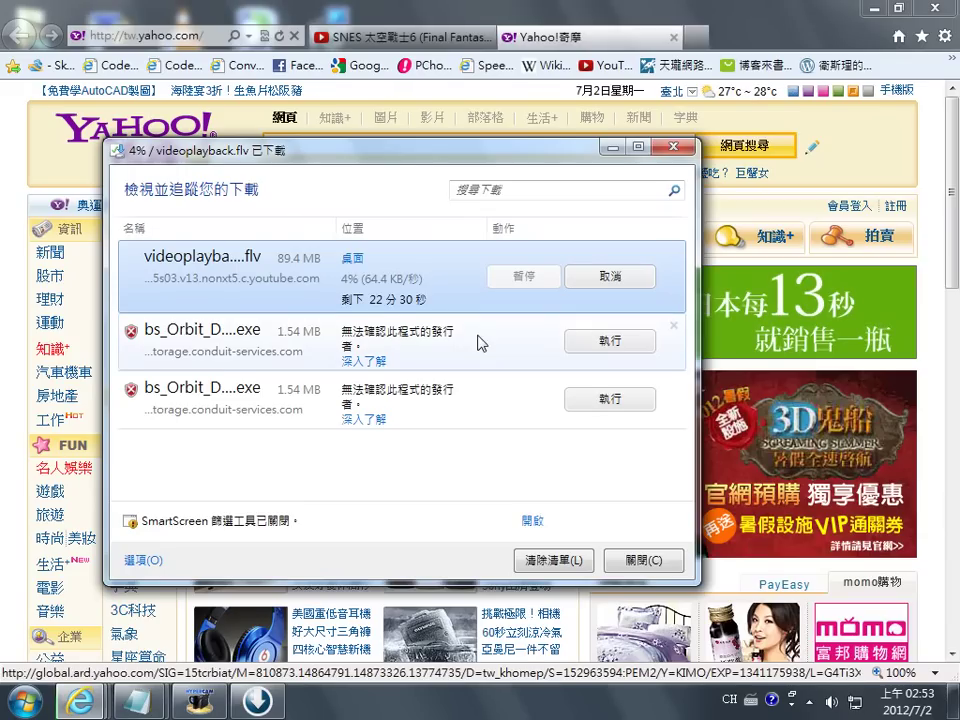
- Remove the two old bs_Orbit installer entries from the browser's download list and close the list
{"action": "left_click", "coordinate": [674, 326]}
{"action": "left_click", "coordinate": [674, 326]}
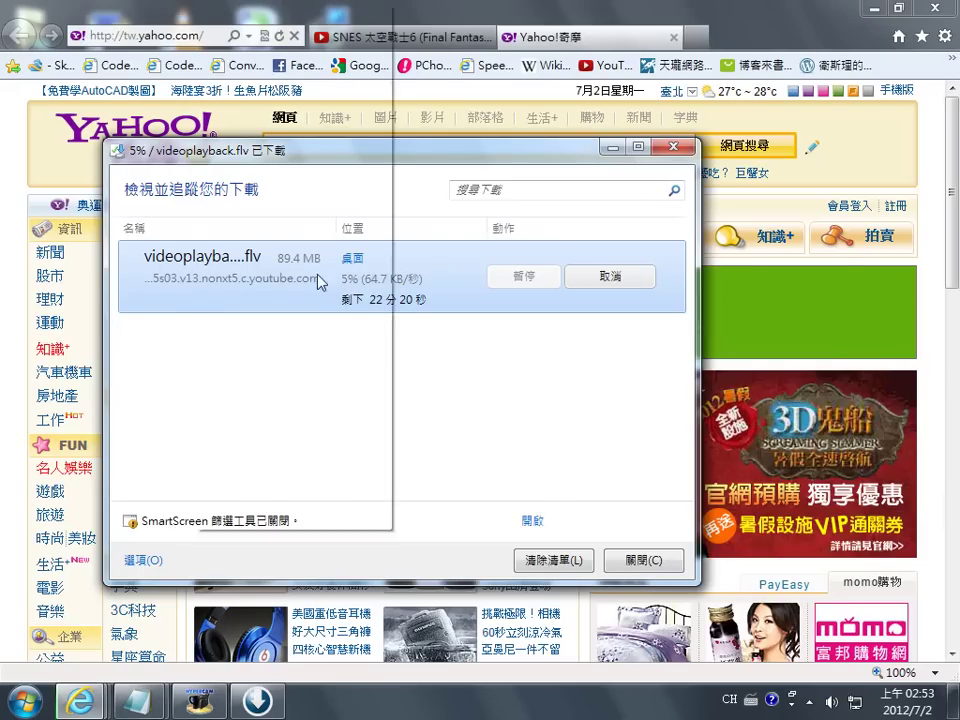
{"action": "left_click", "coordinate": [641, 560]}
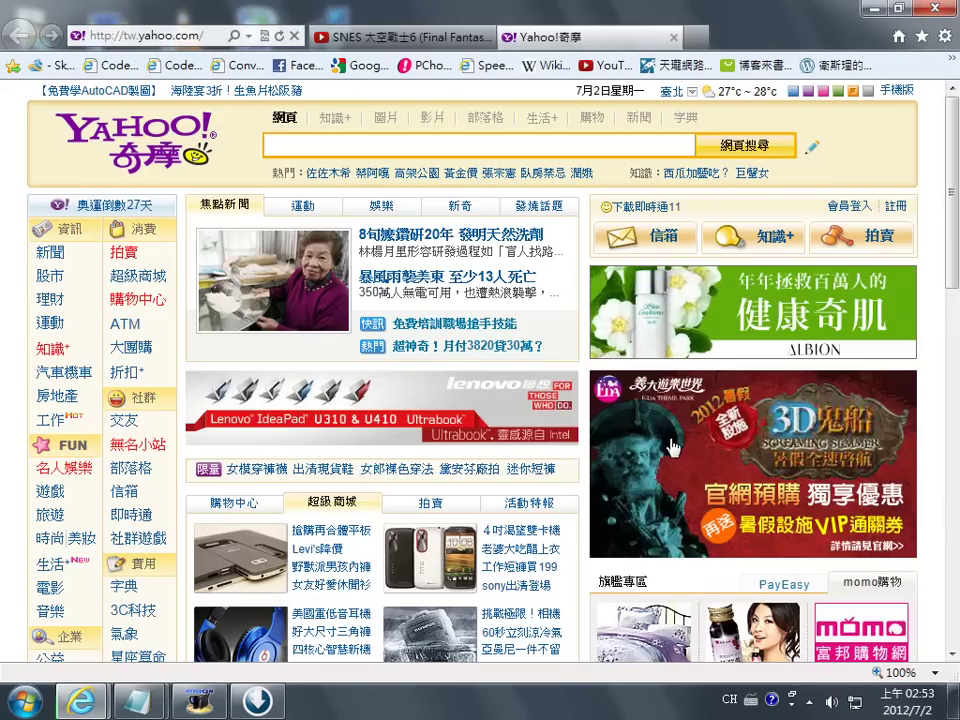
- Play the finished Final Fantasy 6 [0408] video from Orbit's download-complete notification, and close the player
{"action": "mouse_move", "coordinate": [258, 700]}
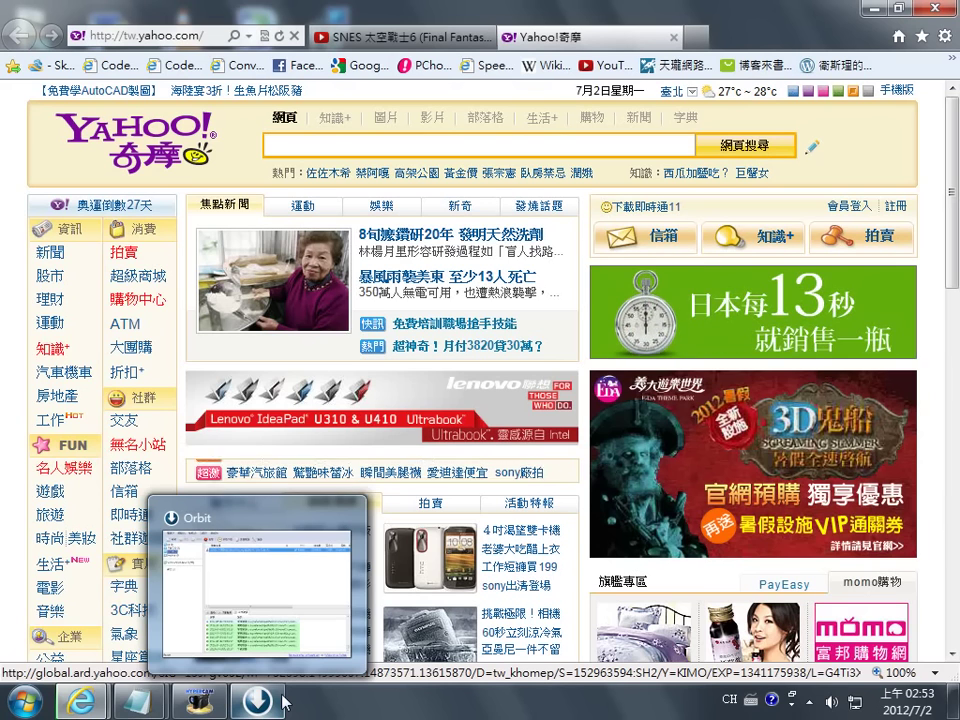
{"action": "mouse_move", "coordinate": [118, 708]}
{"action": "mouse_move", "coordinate": [80, 700]}
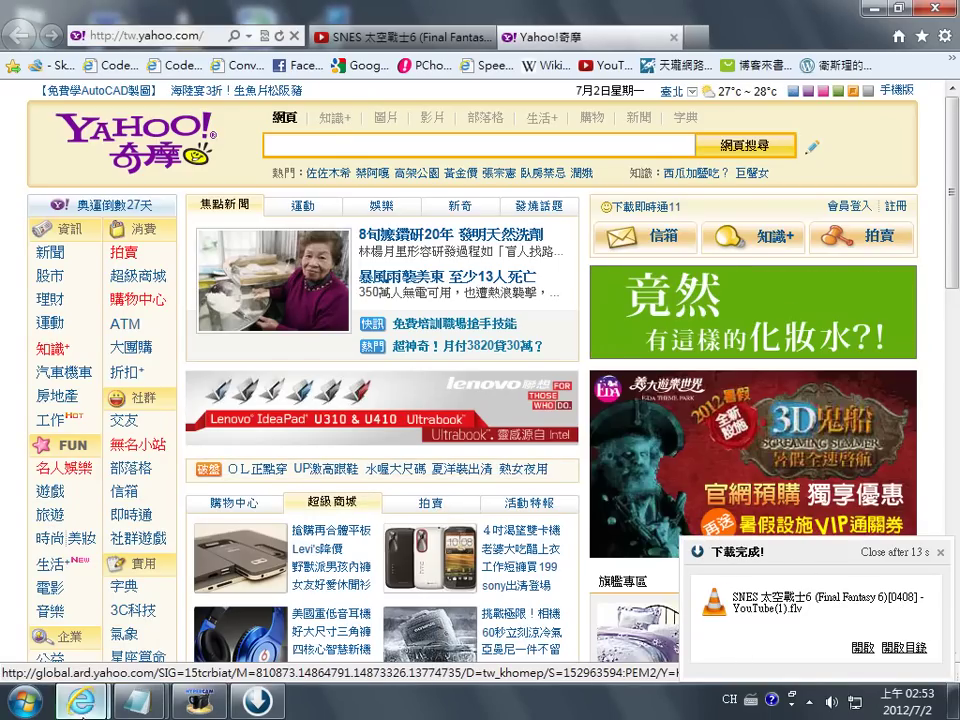
{"action": "left_click", "coordinate": [813, 602]}
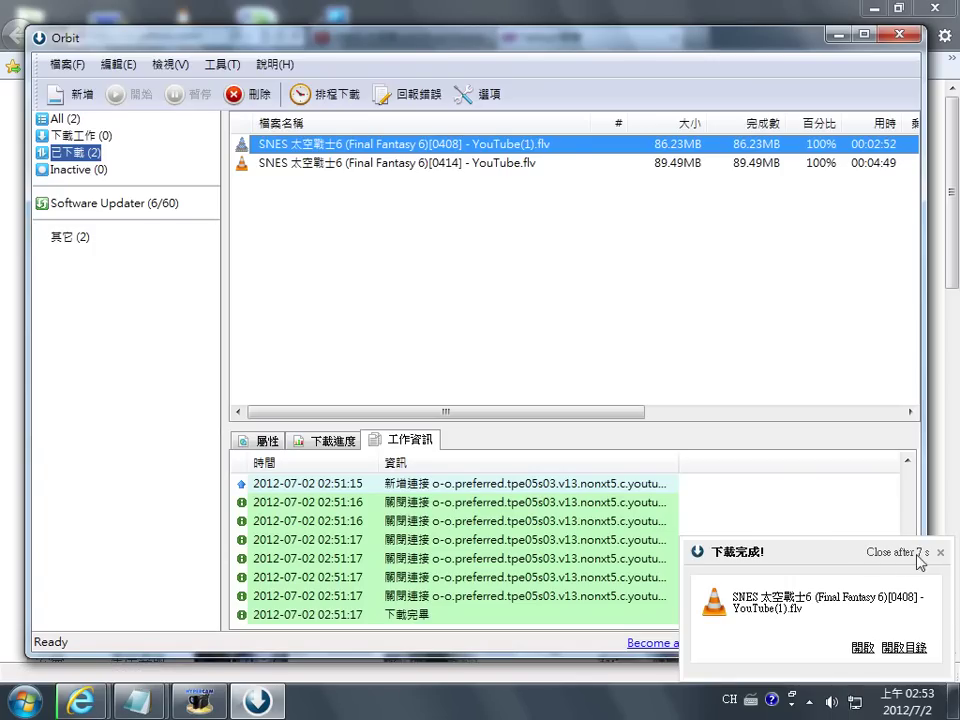
{"action": "left_click", "coordinate": [863, 649]}
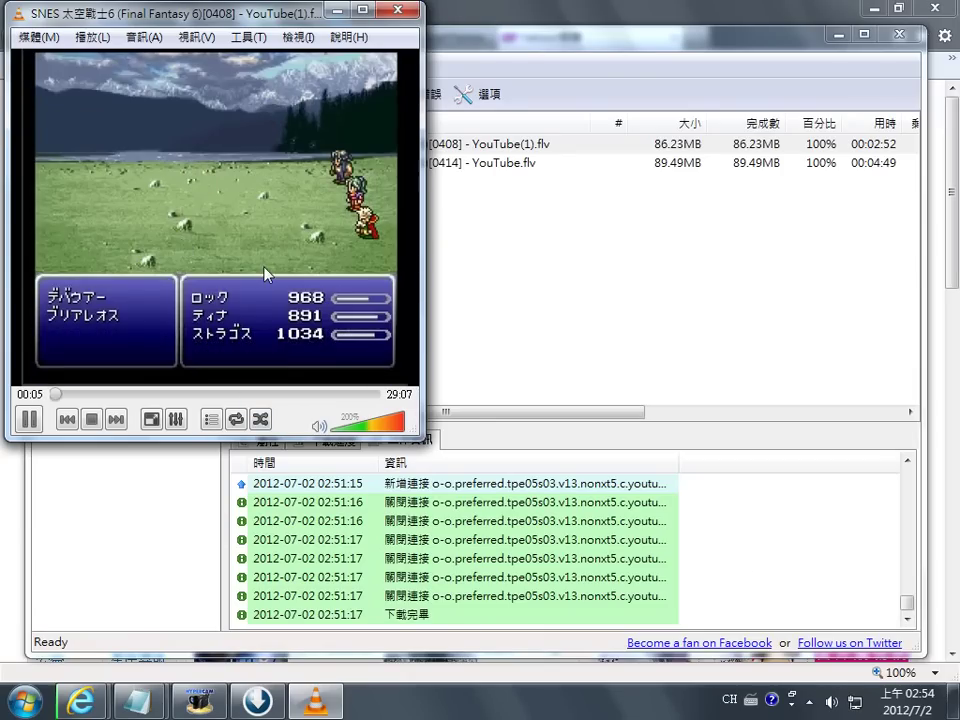
{"action": "left_click", "coordinate": [398, 10]}
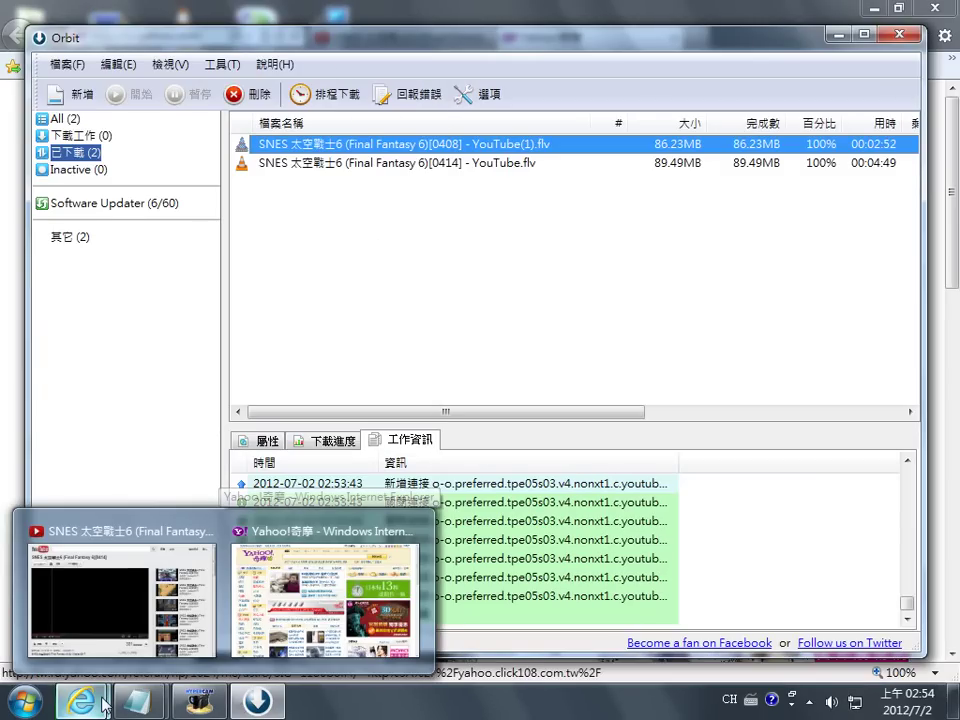
- Display Orbit's GetIt button over the [0414] video on the YouTube page, and return to Orbit
{"action": "left_click", "coordinate": [133, 601]}
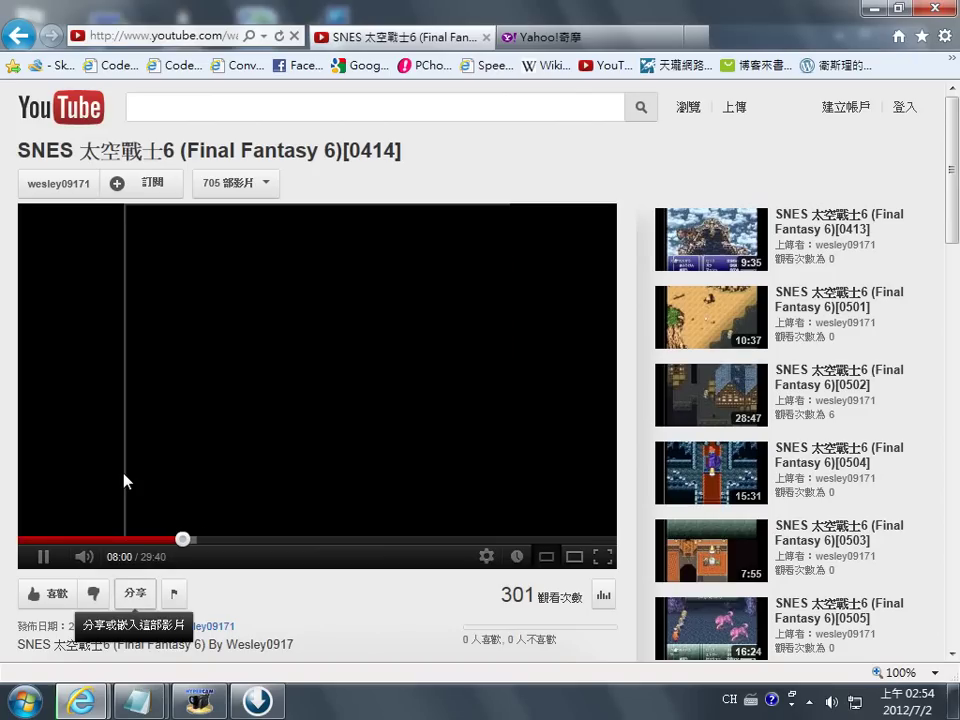
{"action": "mouse_move", "coordinate": [125, 481]}
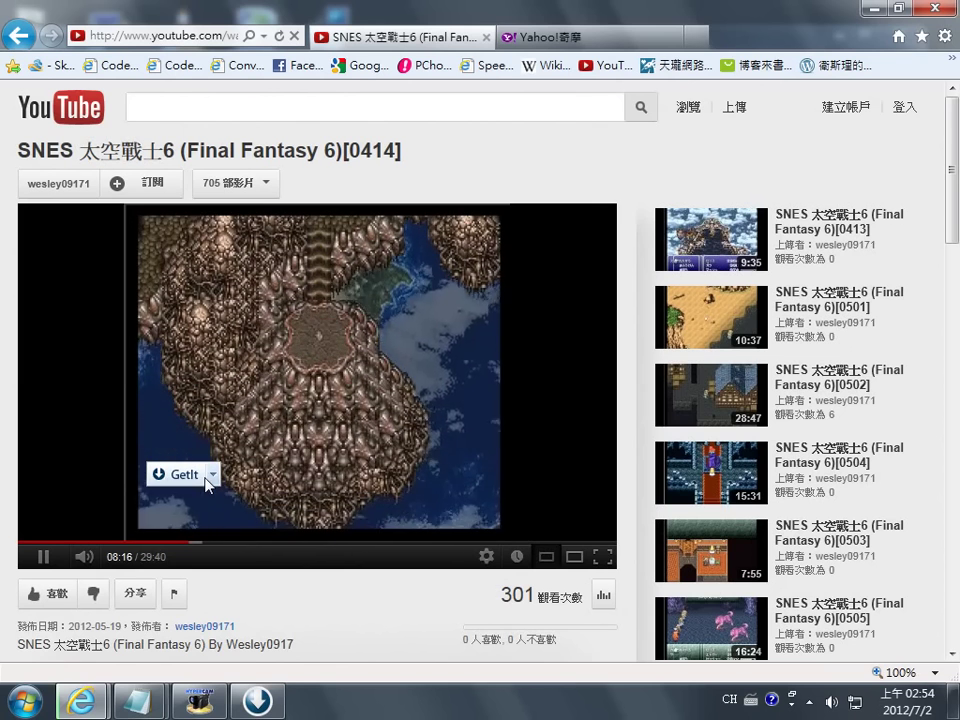
{"action": "left_click", "coordinate": [267, 712]}
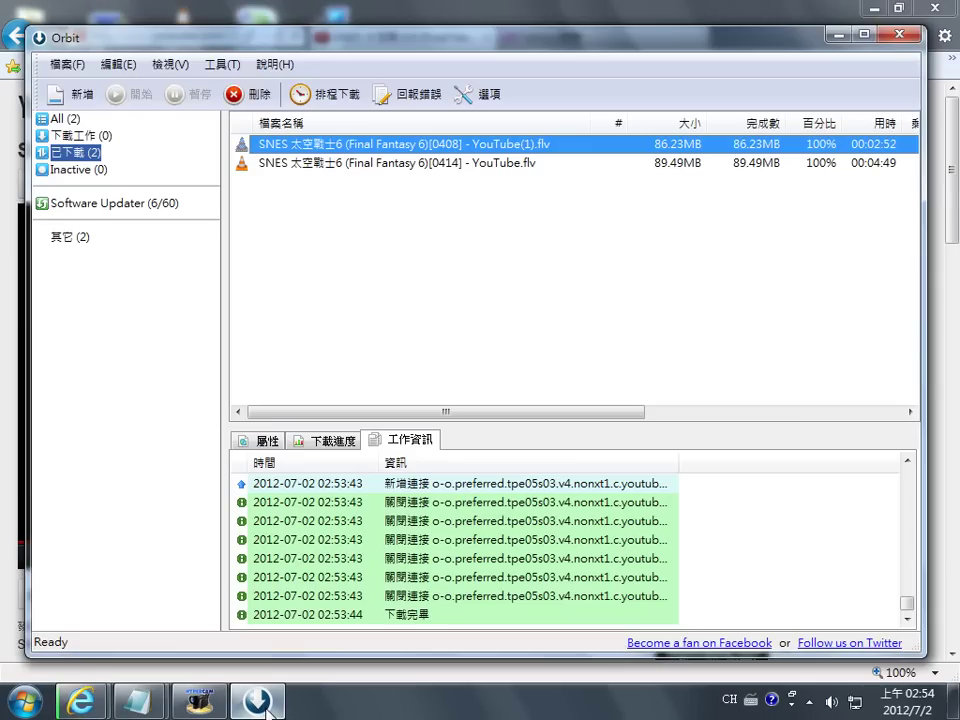
- Open Orbit's options and turn off the warning for downloading duplicate links in the general settings
{"action": "left_click", "coordinate": [216, 65]}
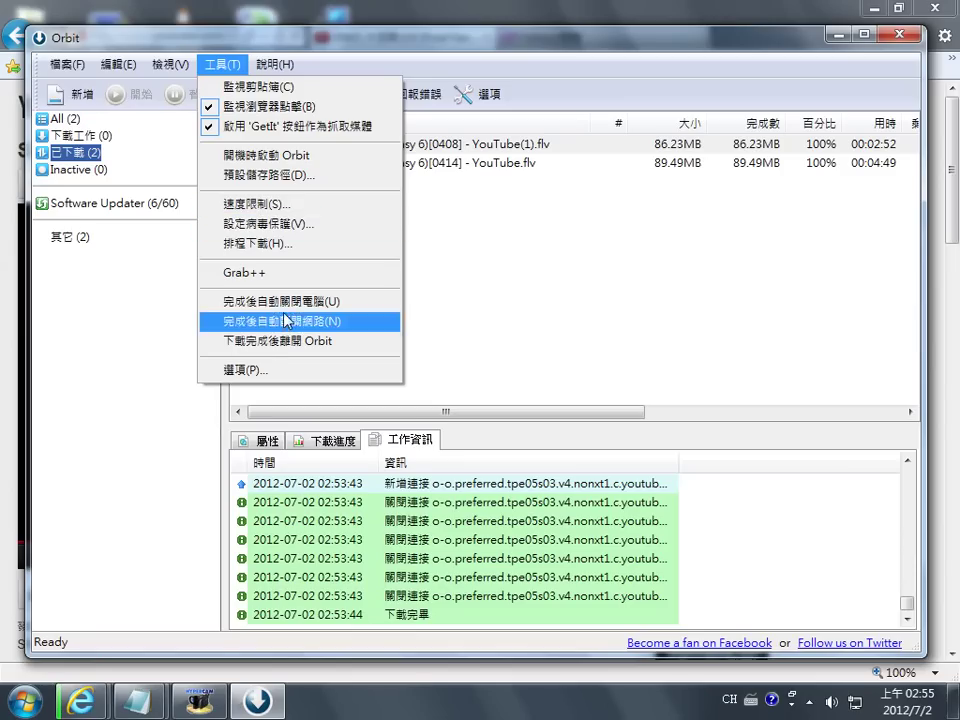
{"action": "left_click", "coordinate": [258, 370]}
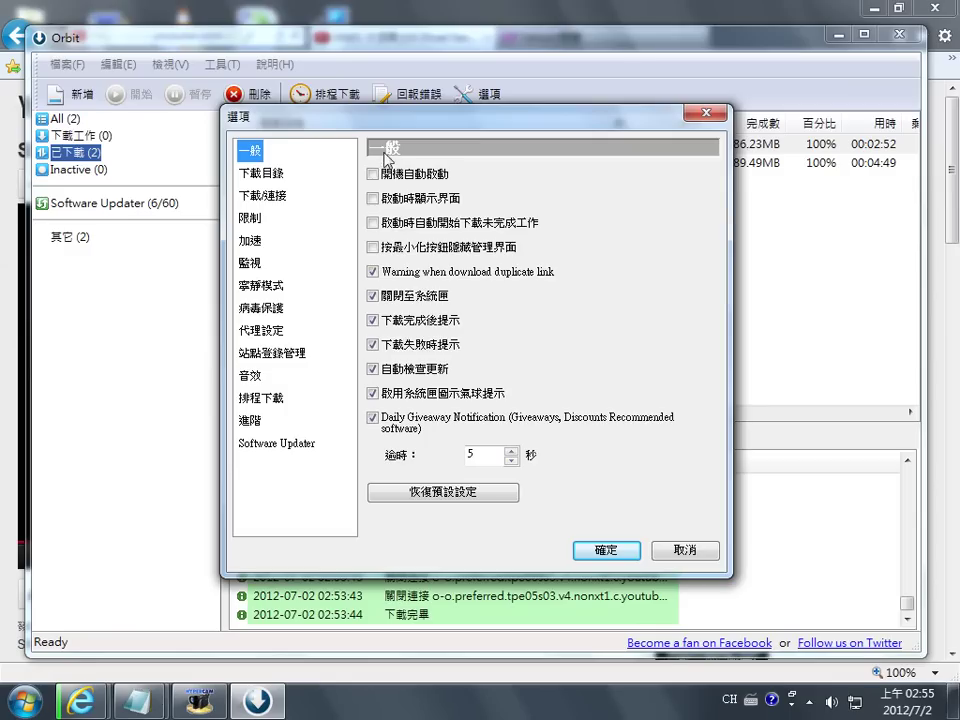
{"action": "left_click", "coordinate": [374, 273]}
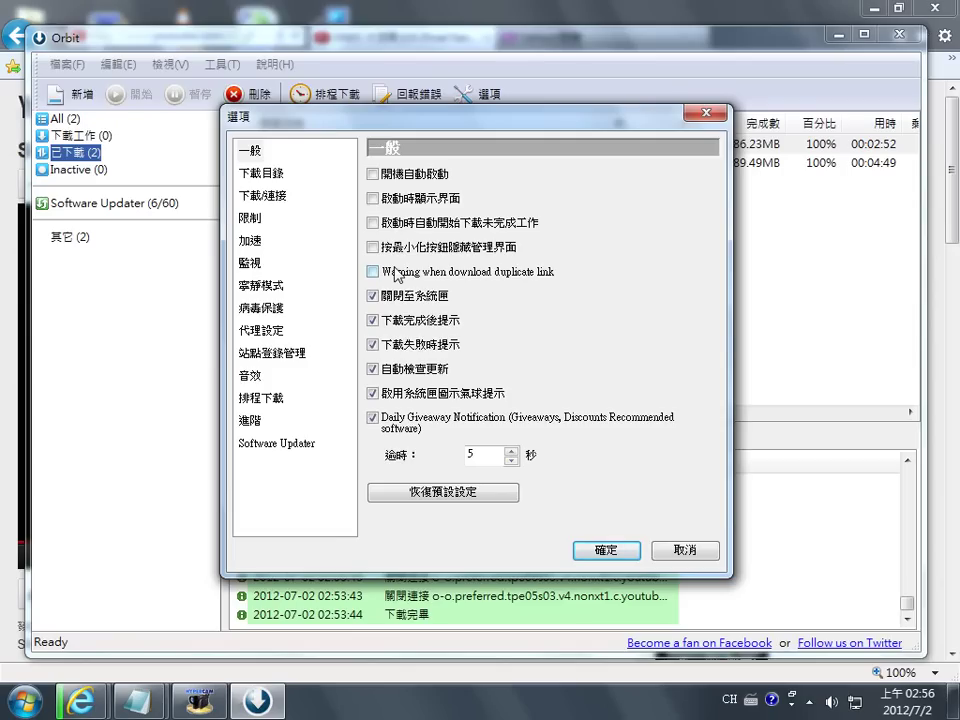
- Set the default download directory to D:\Downloads\ by browsing to the 下載 folder
{"action": "left_click", "coordinate": [262, 176]}
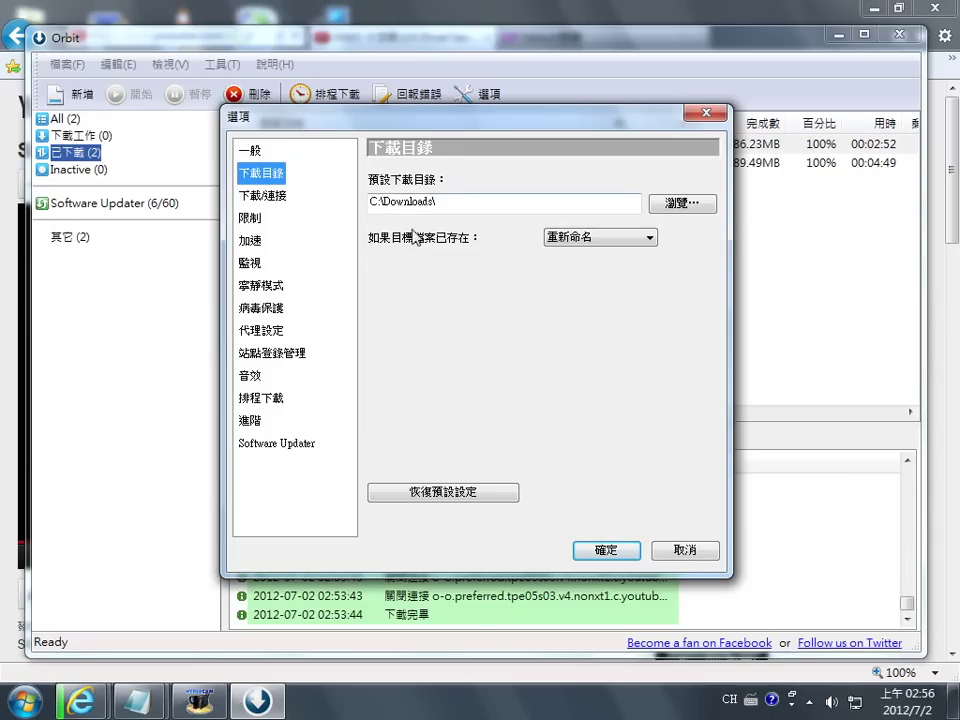
{"action": "left_click", "coordinate": [672, 204]}
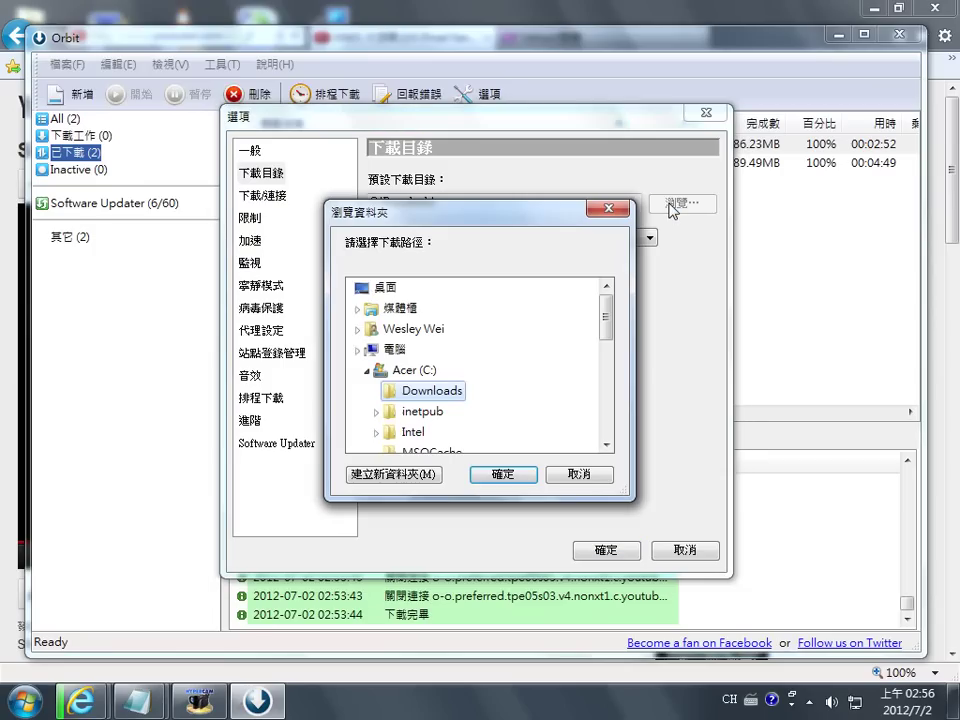
{"action": "left_click", "coordinate": [365, 371]}
{"action": "left_click", "coordinate": [366, 371]}
{"action": "scroll", "coordinate": [460, 385], "scroll_direction": "down", "scroll_amount": 3}
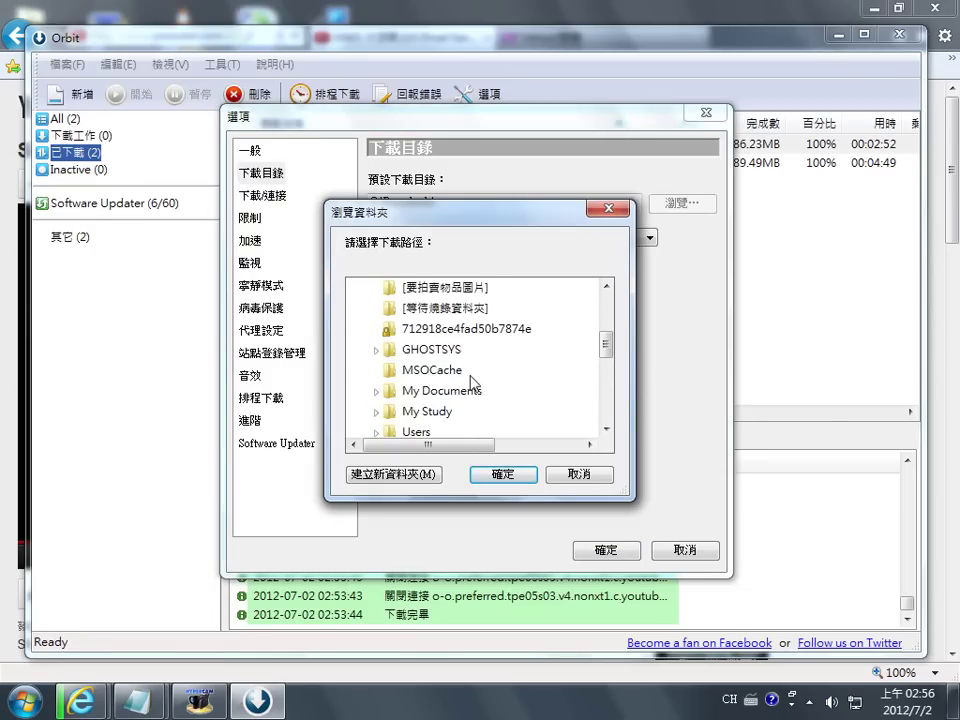
{"action": "left_click", "coordinate": [414, 350]}
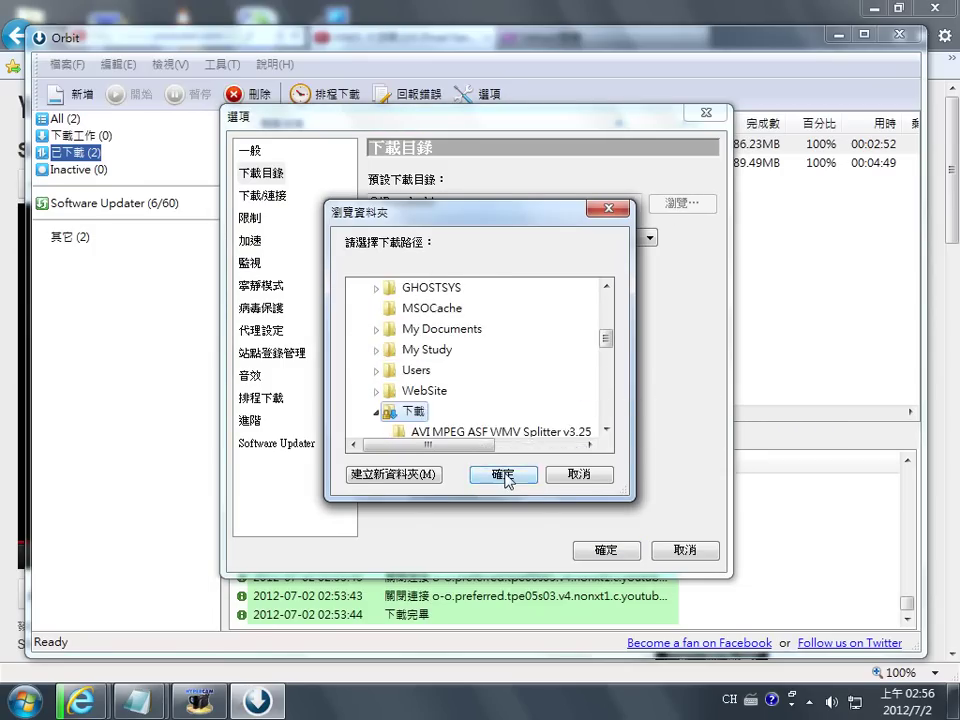
{"action": "left_click", "coordinate": [505, 474]}
{"action": "left_click", "coordinate": [398, 203]}
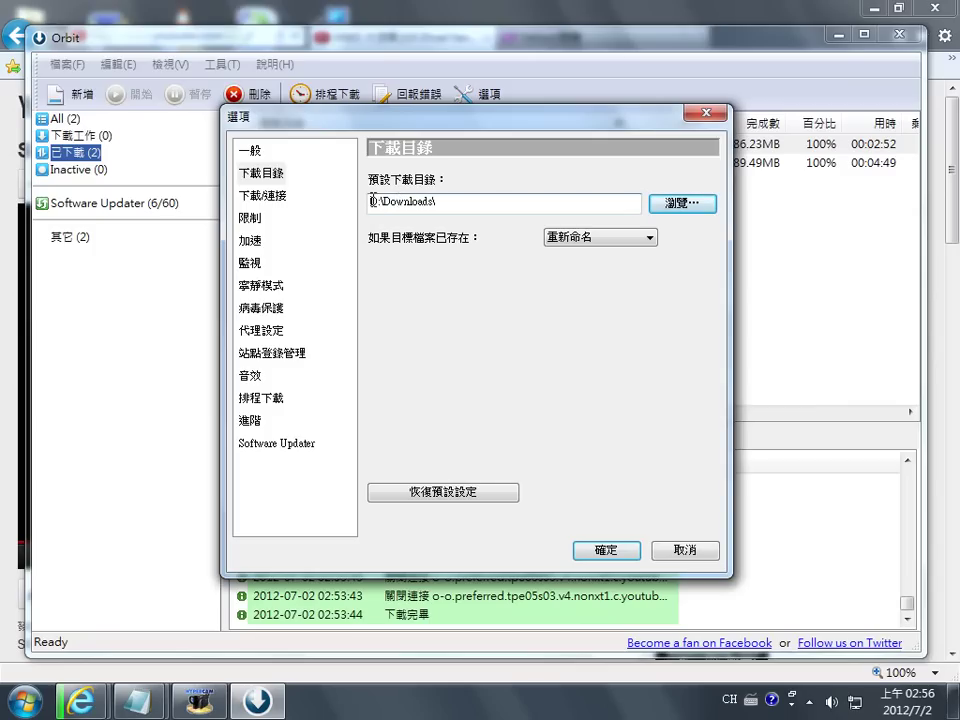
{"action": "left_click_drag", "start_coordinate": [452, 200], "coordinate": [332, 200]}
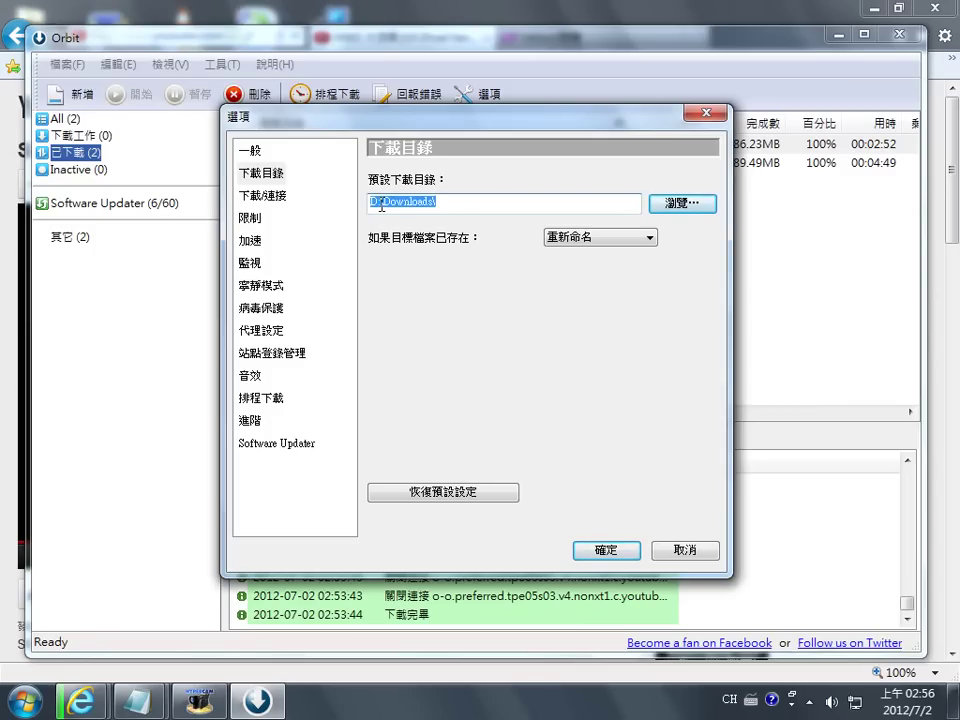
- Set the number of download connections per original address to 10 in the 下載/連接 settings
{"action": "left_click", "coordinate": [276, 198]}
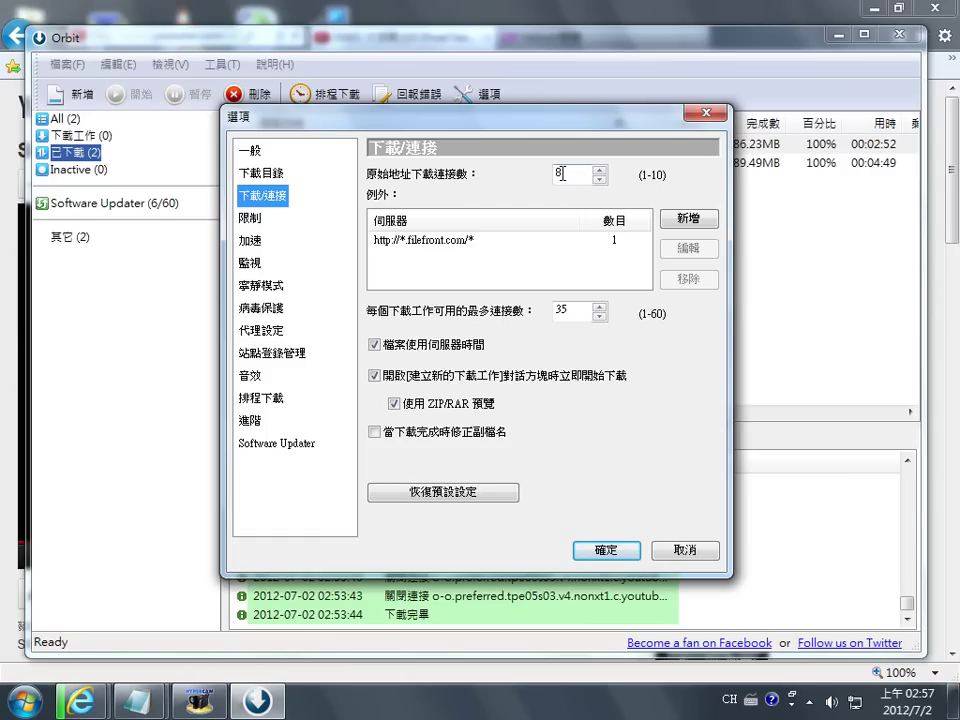
{"action": "double_click", "coordinate": [562, 174]}
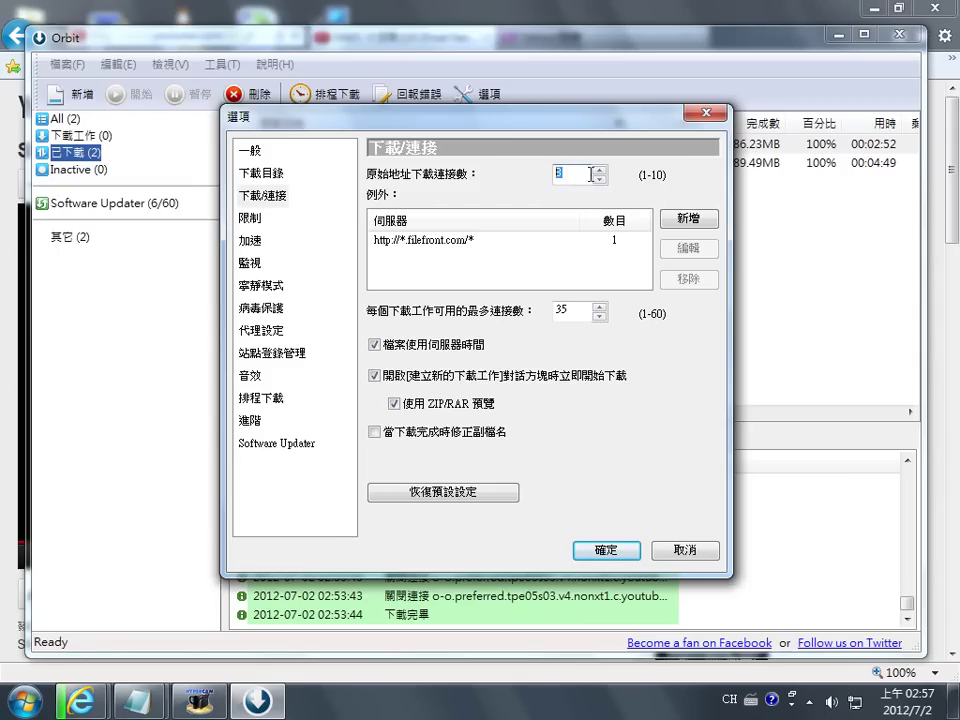
{"action": "left_click", "coordinate": [597, 170]}
{"action": "left_click", "coordinate": [597, 171]}
{"action": "left_click", "coordinate": [576, 181]}
{"action": "double_click", "coordinate": [576, 181]}
- Set the maximum number of simultaneous download tasks to 10 in the 限制 settings, and move the options dialog to uncover the download list
{"action": "left_click", "coordinate": [250, 218]}
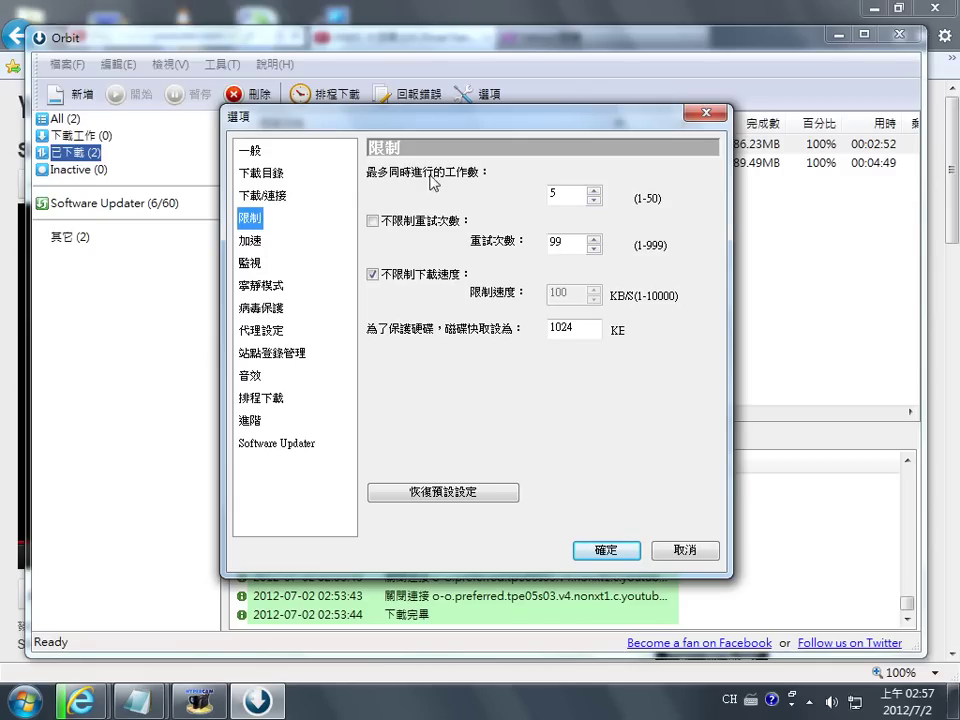
{"action": "double_click", "coordinate": [563, 194]}
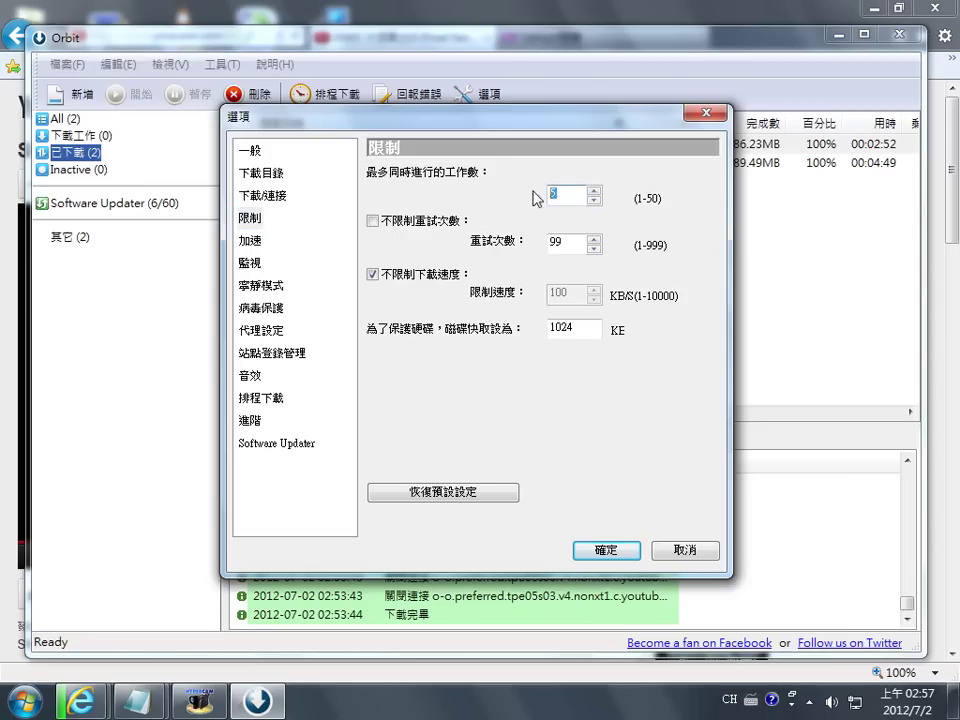
{"action": "left_click", "coordinate": [262, 195]}
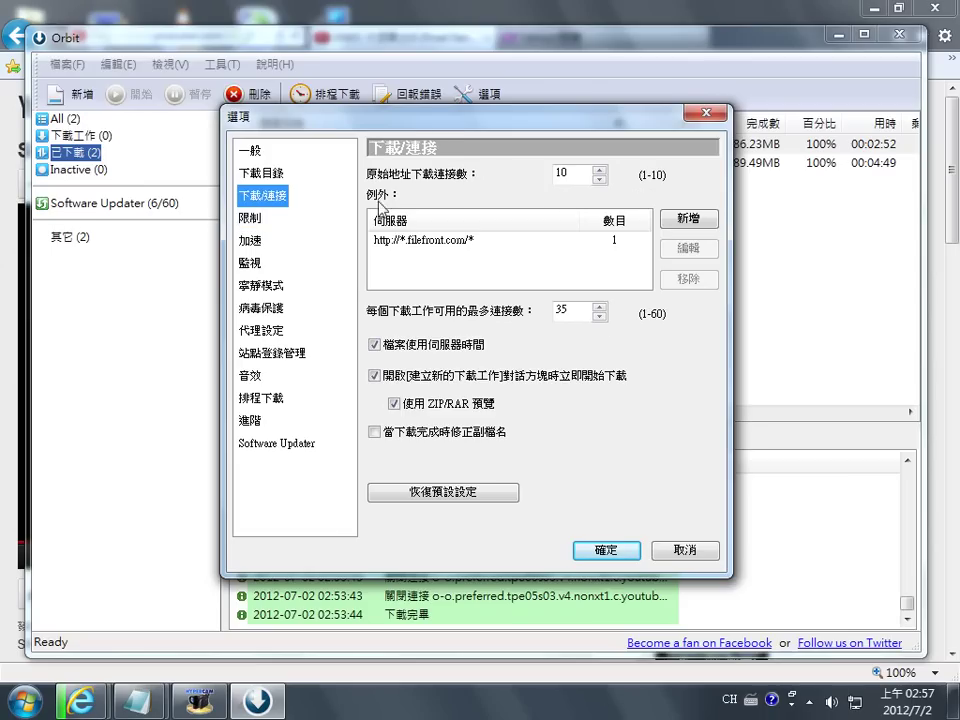
{"action": "left_click", "coordinate": [251, 218]}
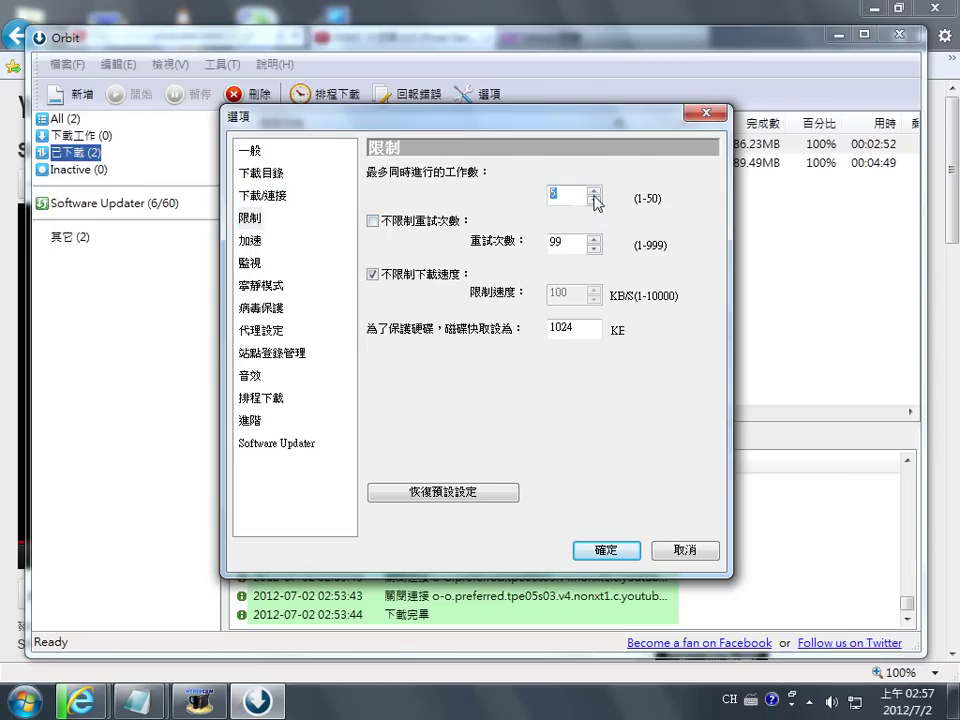
{"action": "left_click", "coordinate": [593, 191]}
{"action": "left_click", "coordinate": [593, 191]}
{"action": "left_click", "coordinate": [593, 191]}
{"action": "left_click", "coordinate": [593, 191]}
{"action": "left_click", "coordinate": [593, 191]}
{"action": "left_click_drag", "start_coordinate": [529, 122], "coordinate": [478, 235]}
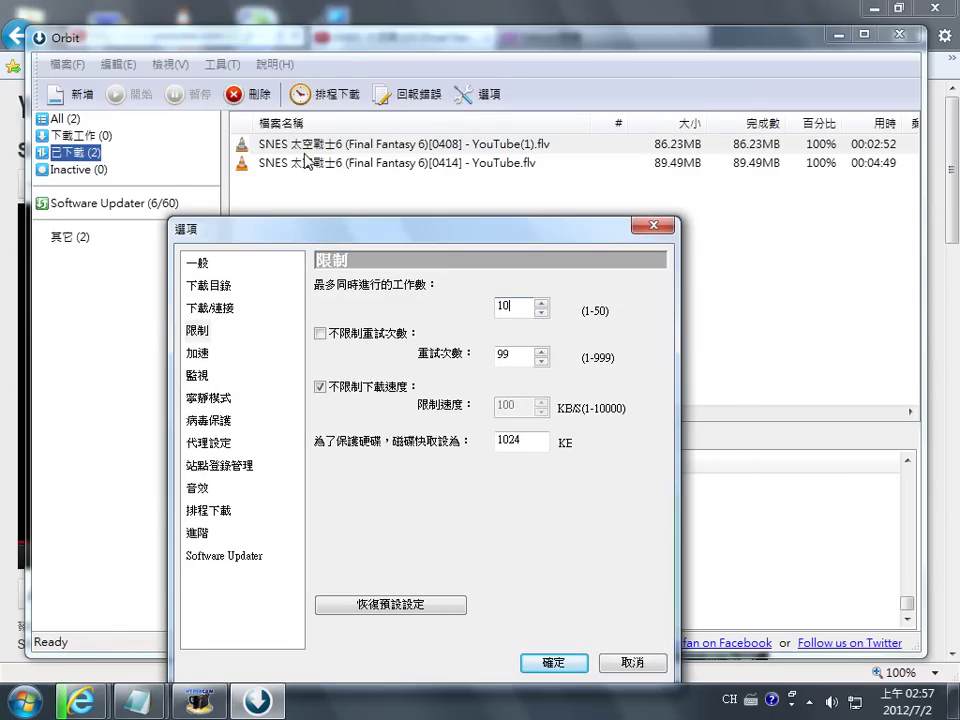
{"action": "left_click_drag", "start_coordinate": [306, 237], "coordinate": [320, 231]}
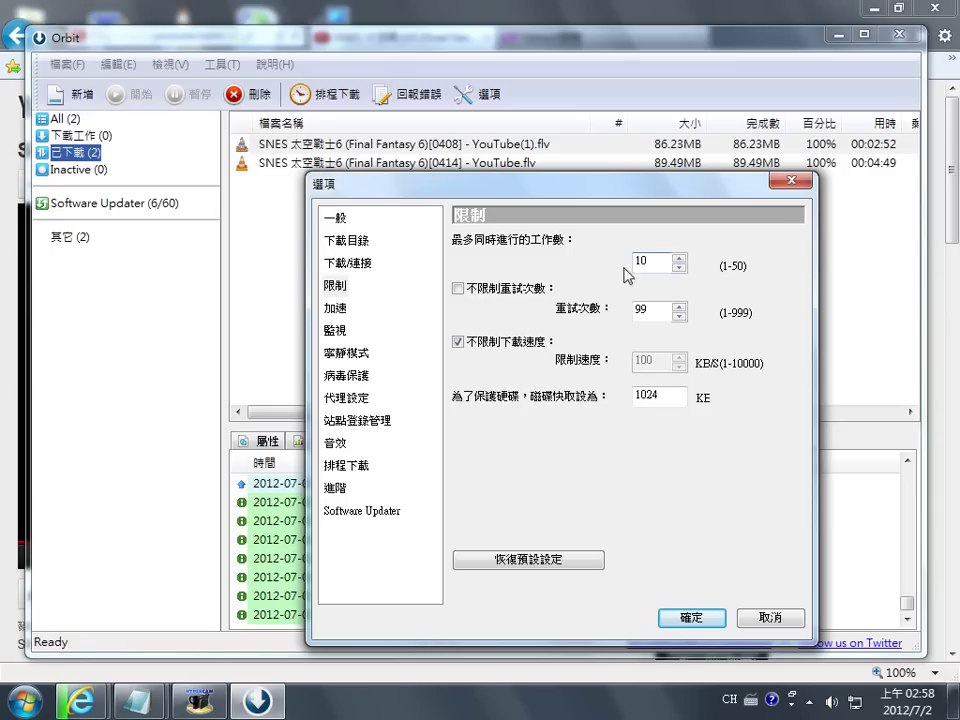
{"action": "left_click_drag", "start_coordinate": [649, 261], "coordinate": [638, 260]}
- Examine the acceleration and monitoring settings, checking the YouTube page in between, and minimize the browser
{"action": "left_click", "coordinate": [347, 312]}
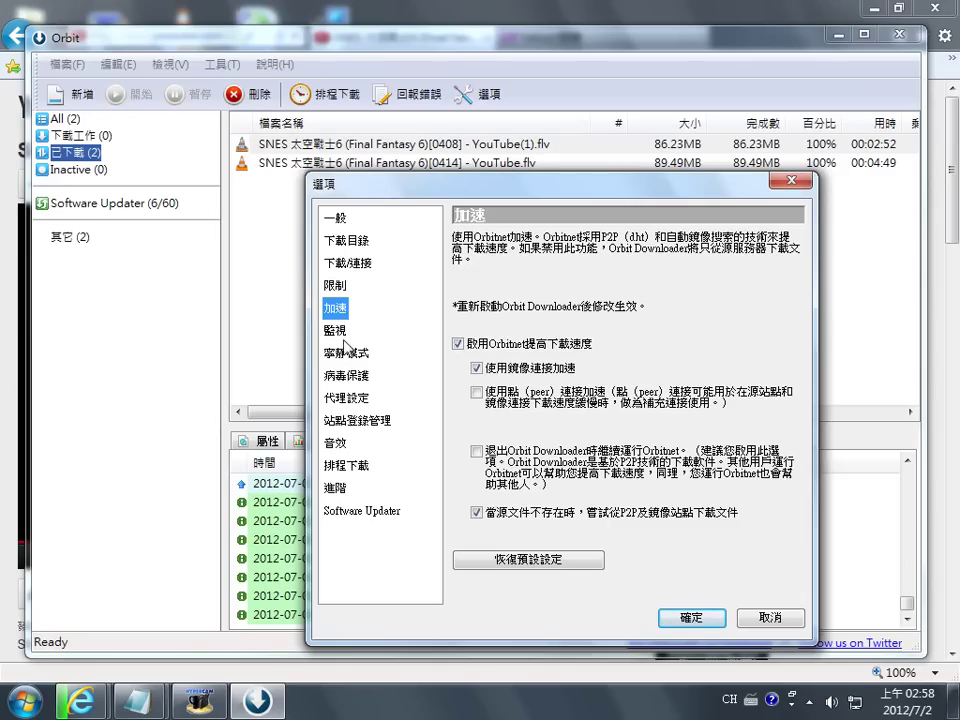
{"action": "left_click", "coordinate": [341, 333]}
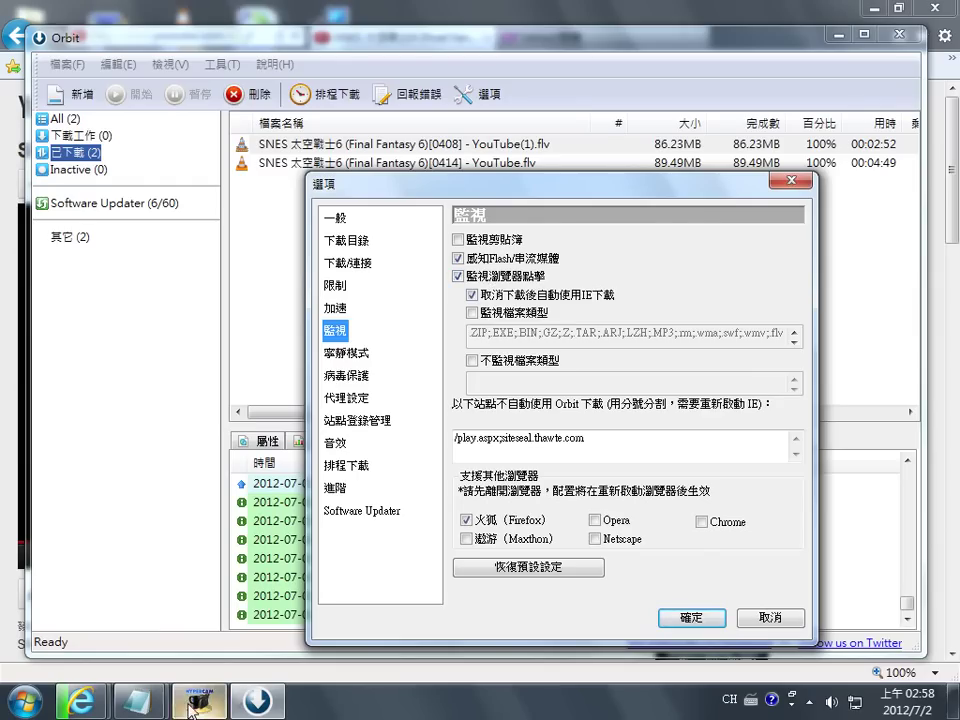
{"action": "left_click", "coordinate": [80, 700]}
{"action": "left_click", "coordinate": [145, 600]}
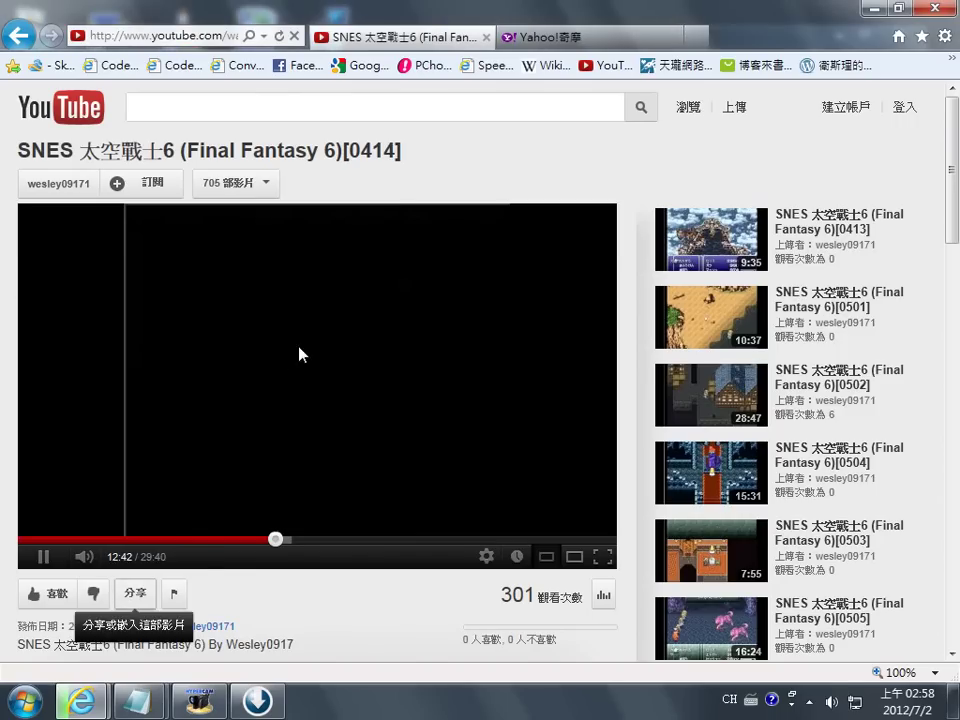
{"action": "left_click", "coordinate": [875, 8]}
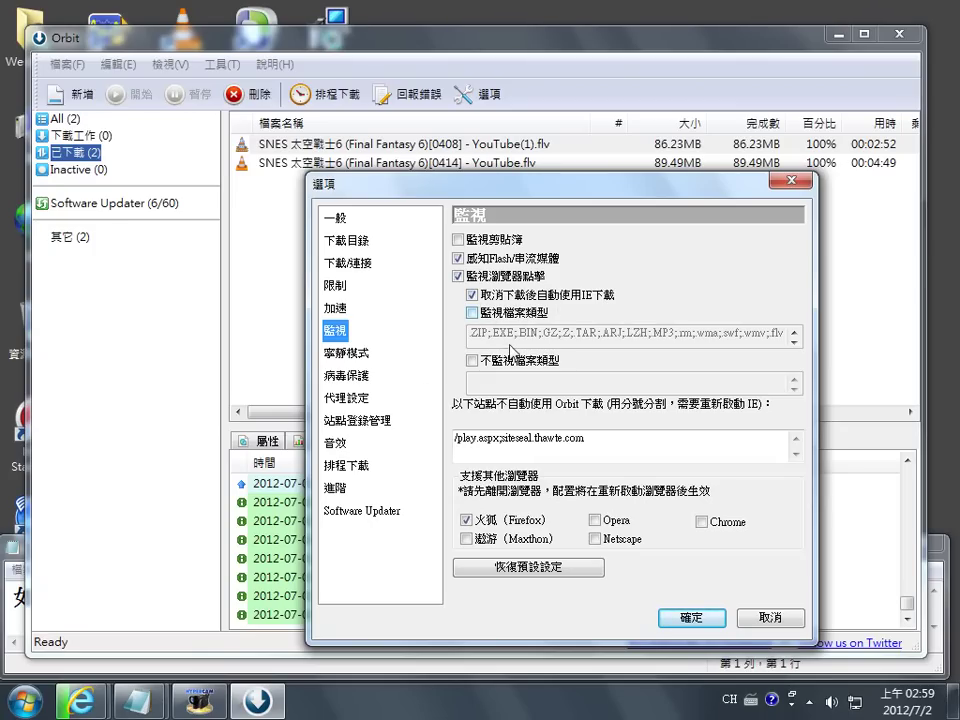
- Examine the quiet mode, virus protection, proxy, site login, sound, schedule and advanced settings, and apply the options
{"action": "left_click", "coordinate": [357, 358]}
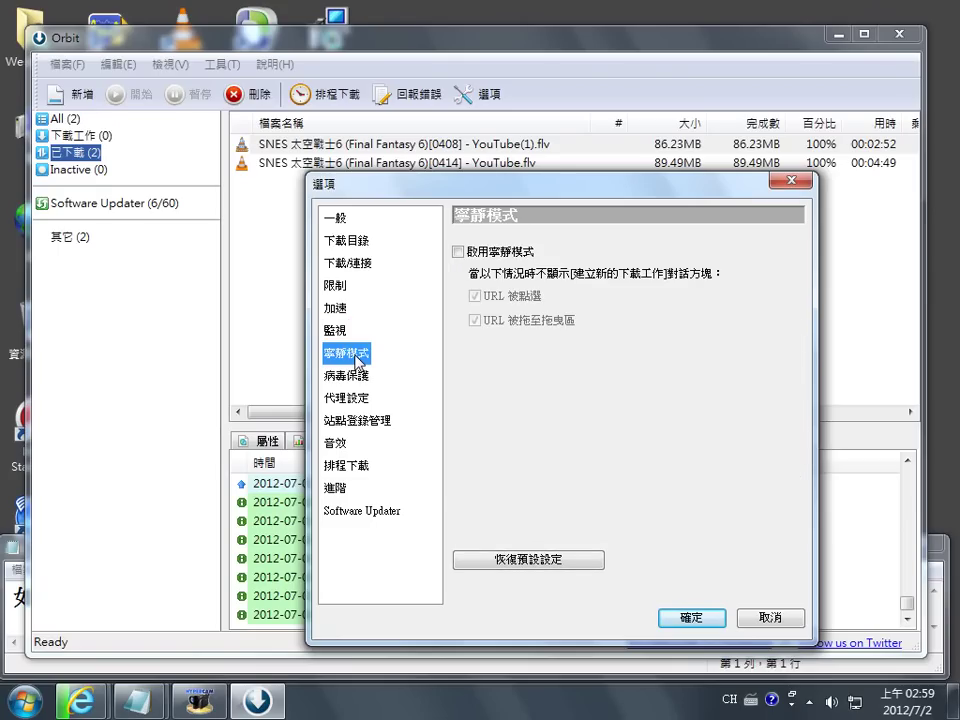
{"action": "left_click", "coordinate": [354, 377]}
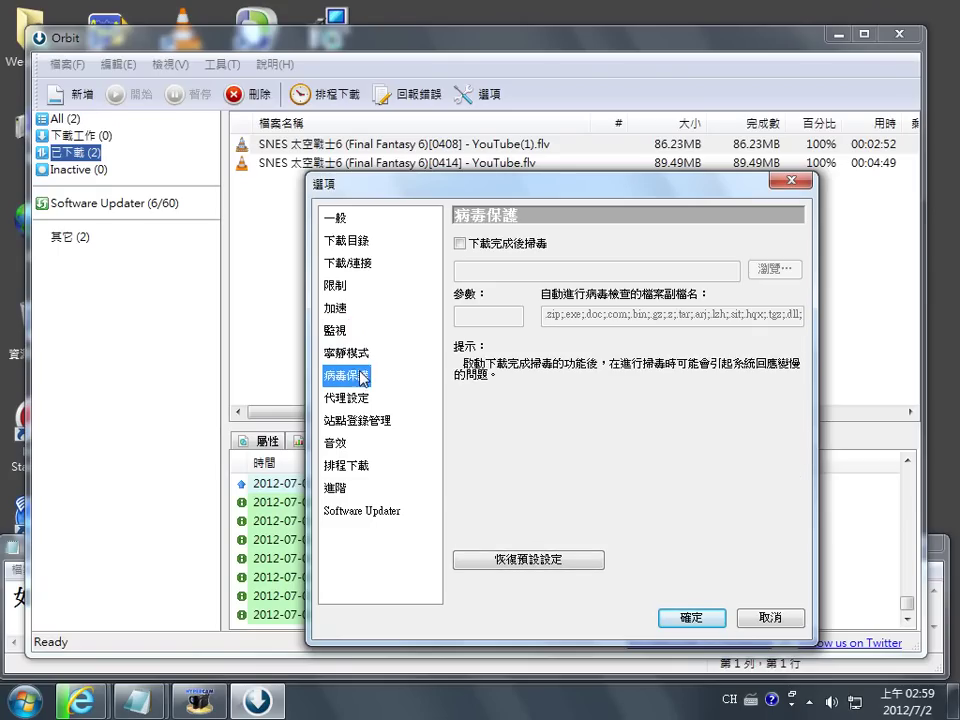
{"action": "left_click", "coordinate": [356, 399]}
{"action": "left_click", "coordinate": [352, 421]}
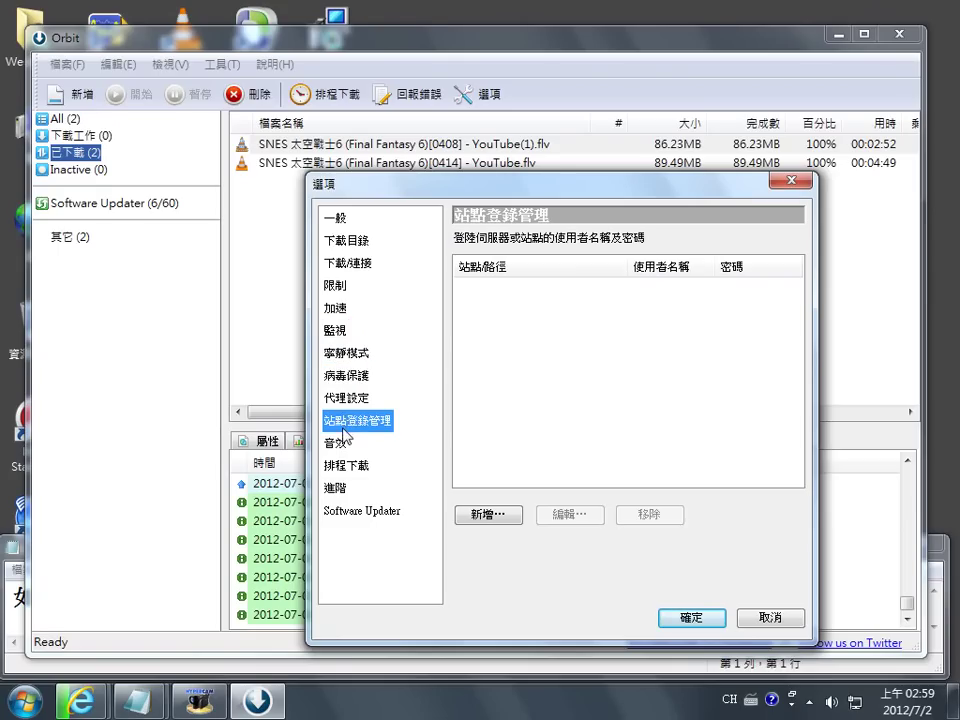
{"action": "left_click", "coordinate": [340, 443]}
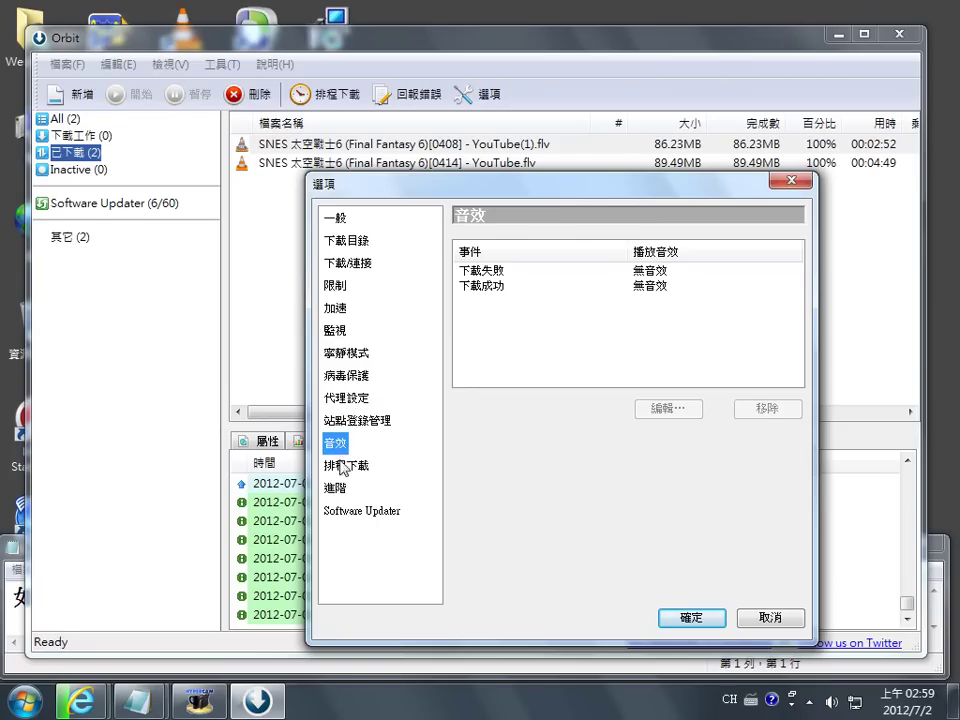
{"action": "left_click", "coordinate": [344, 466]}
{"action": "left_click", "coordinate": [340, 490]}
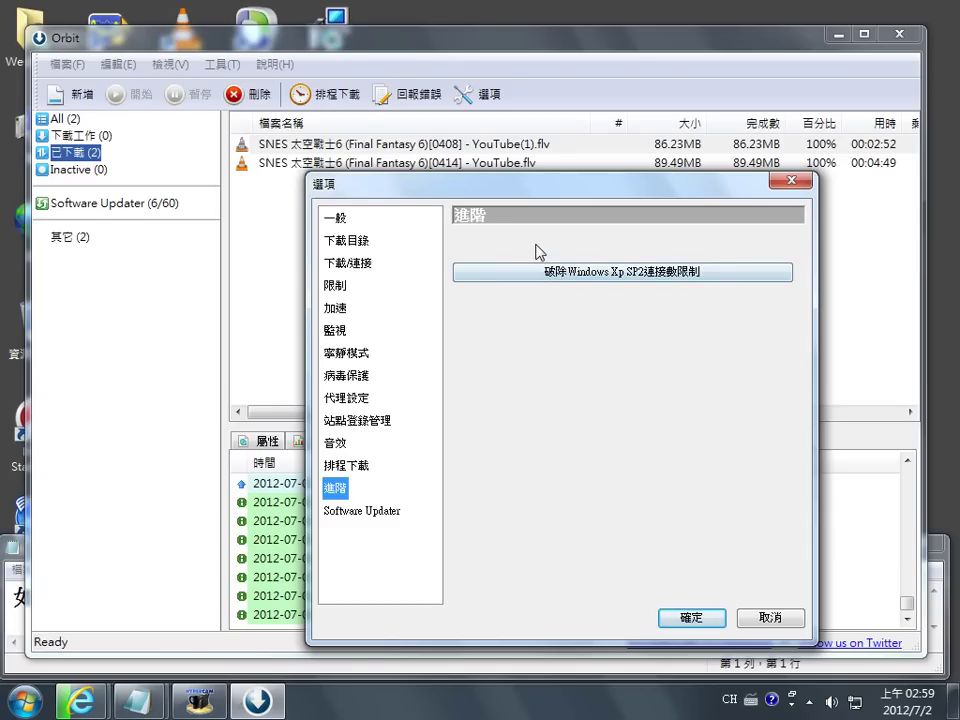
{"action": "mouse_move", "coordinate": [131, 710]}
{"action": "left_click", "coordinate": [350, 465]}
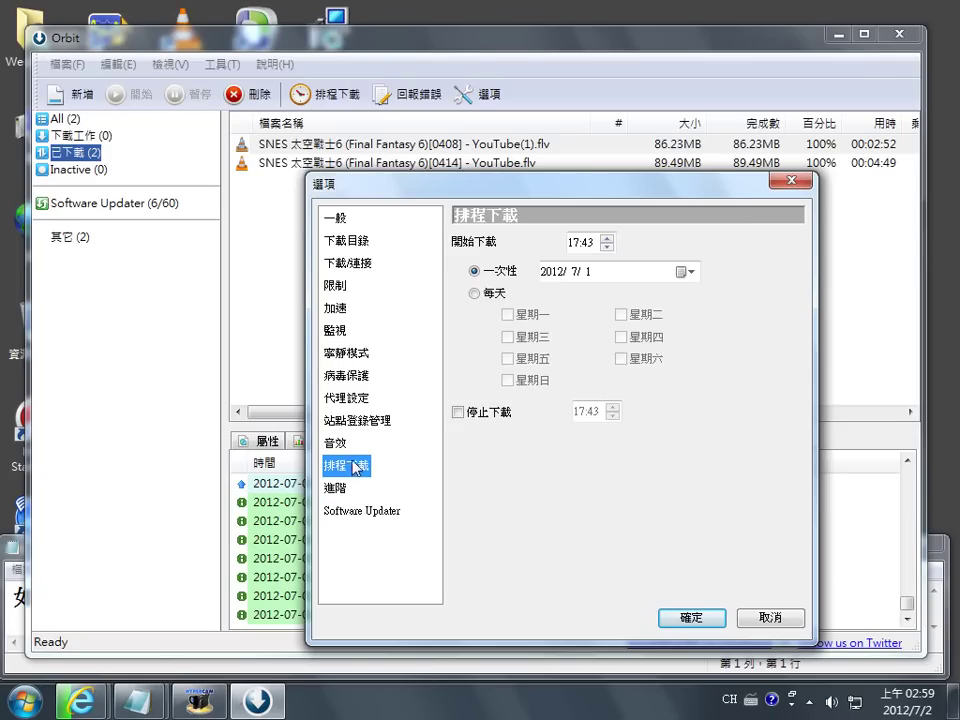
{"action": "left_click", "coordinate": [337, 443]}
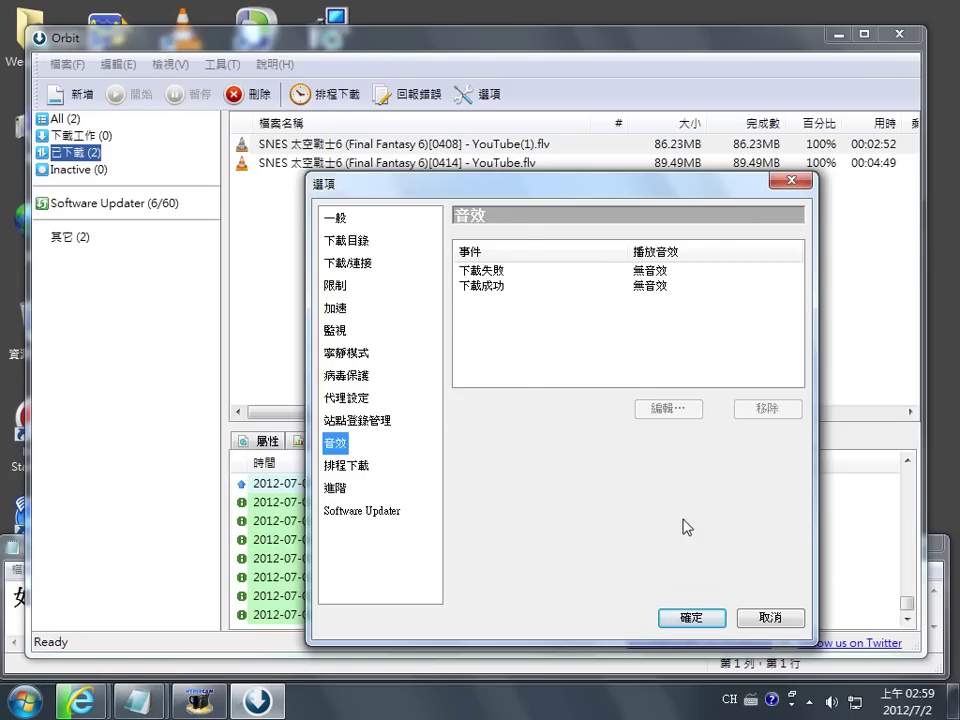
{"action": "left_click", "coordinate": [692, 618]}
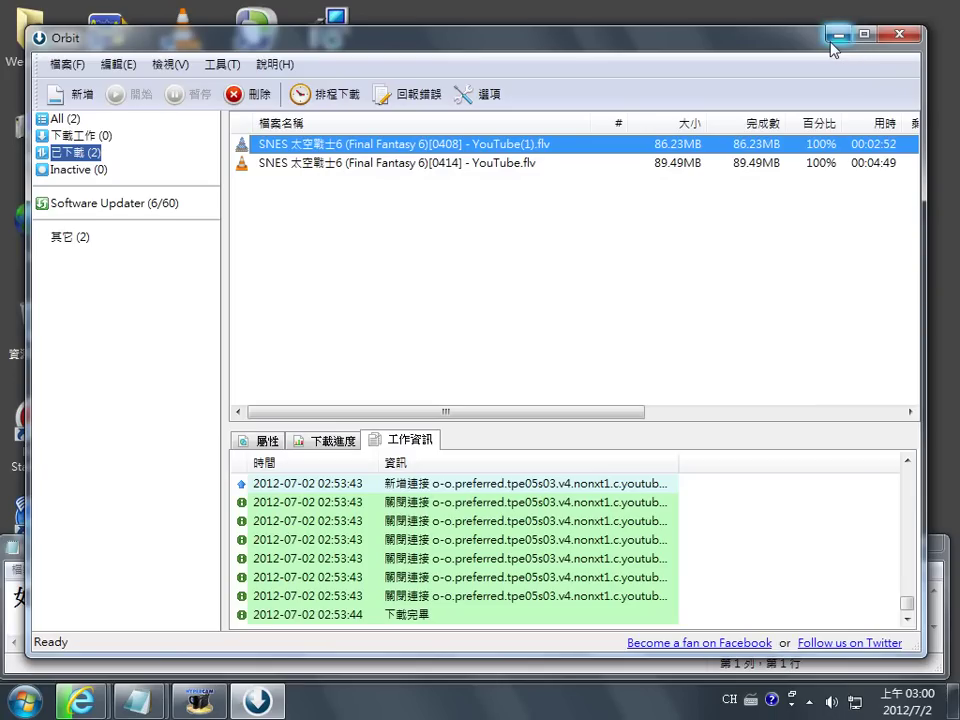
- Set Orbit's close action to 縮小至系統匣 with 不要再問我 enabled, and restore Orbit from the system tray
{"action": "left_click", "coordinate": [898, 34]}
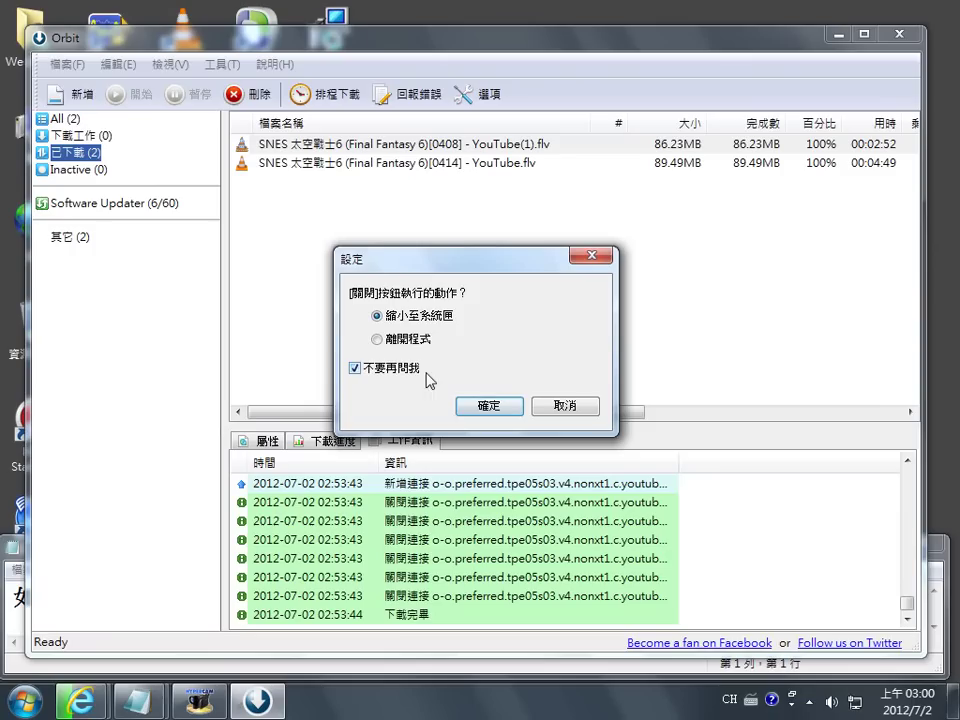
{"action": "left_click", "coordinate": [466, 412]}
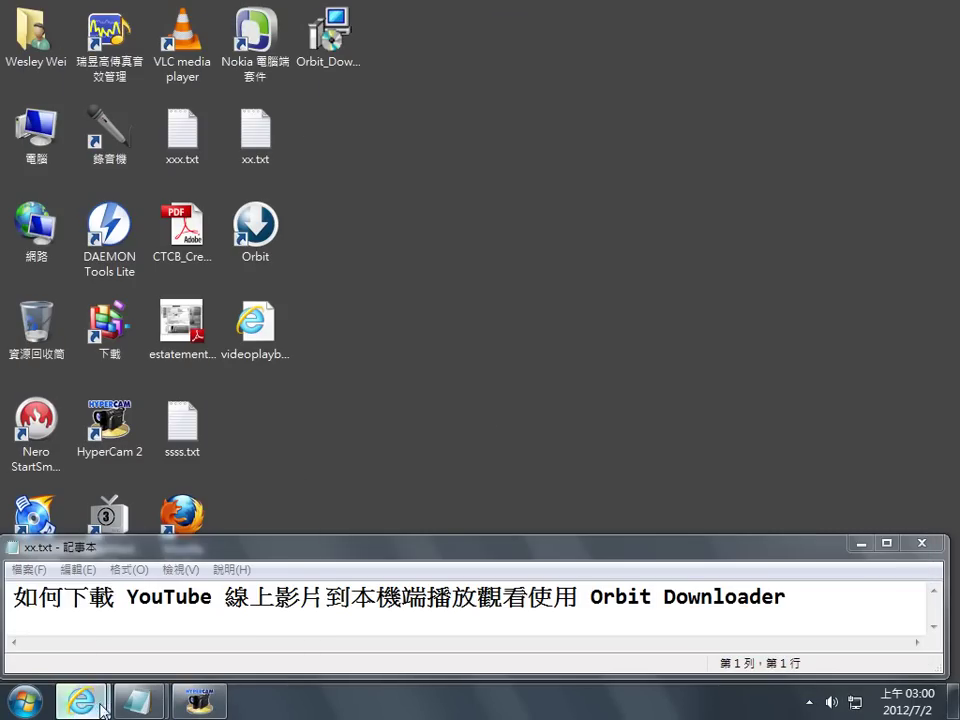
{"action": "left_click", "coordinate": [815, 706]}
{"action": "left_click", "coordinate": [808, 606]}
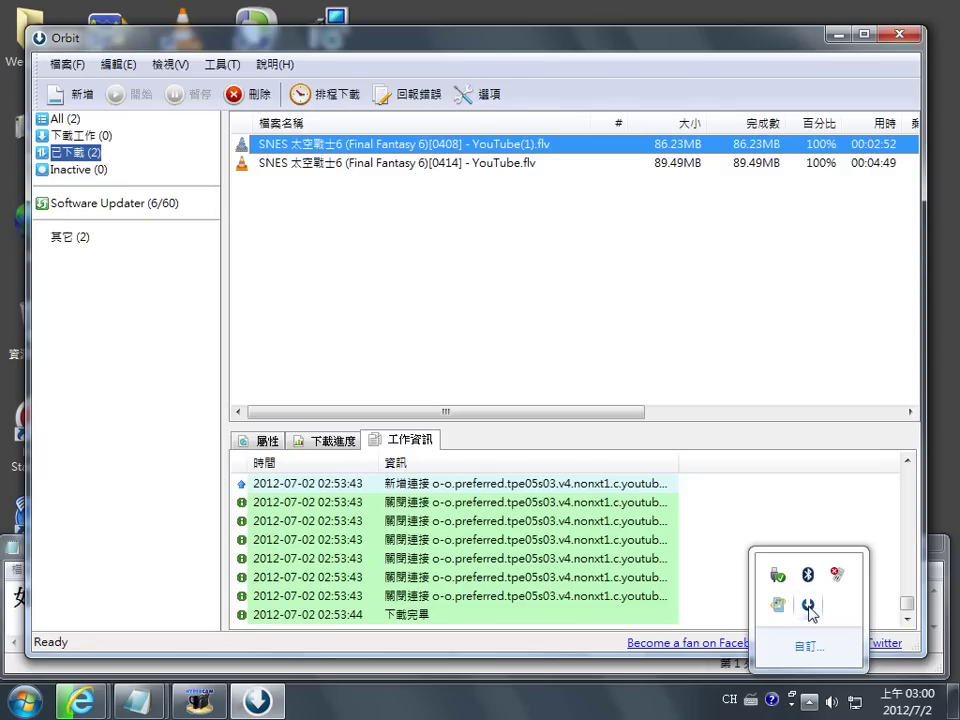
- Launch Grab++ from Orbit, accept the page-refresh notice with 不要再次提示 enabled, and minimize the Orbit window
{"action": "left_click", "coordinate": [221, 64]}
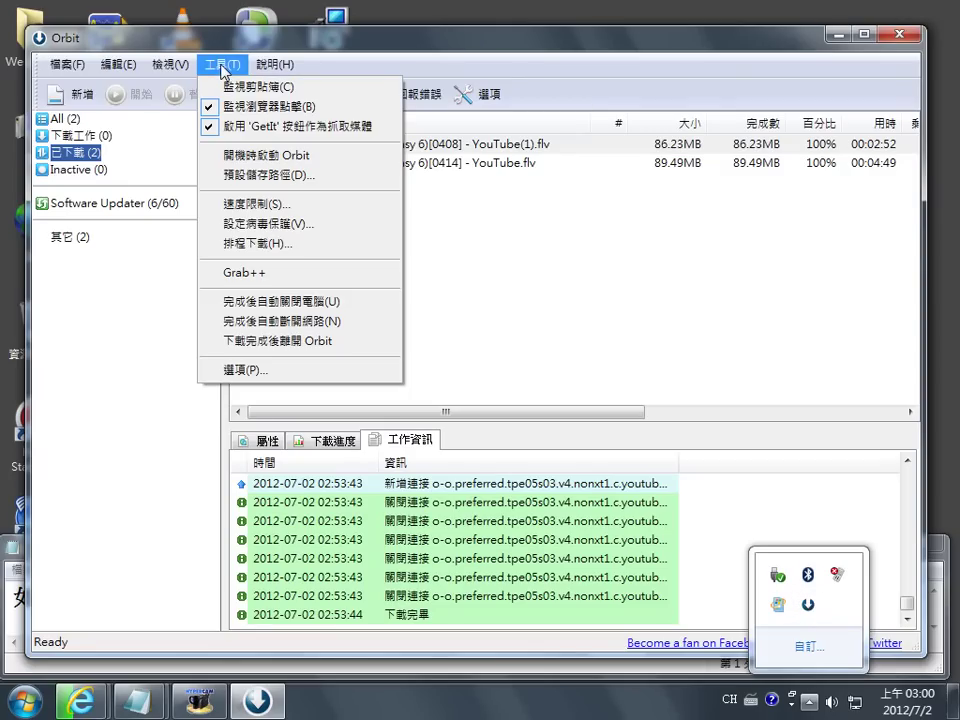
{"action": "left_click", "coordinate": [266, 280]}
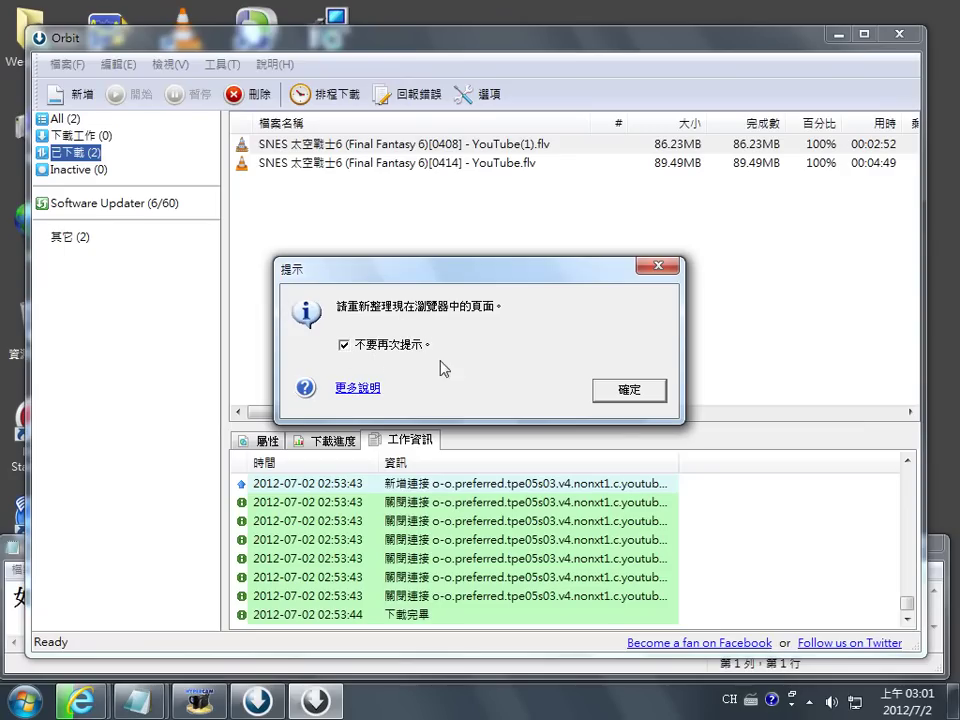
{"action": "left_click", "coordinate": [600, 389]}
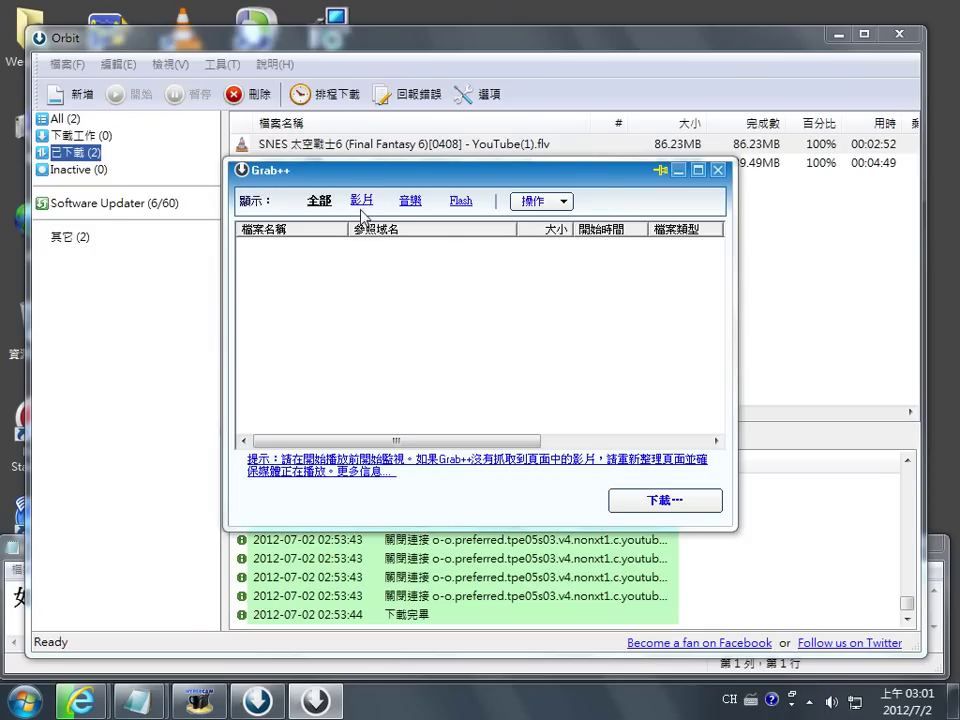
{"action": "left_click", "coordinate": [838, 34]}
- Switch to the YouTube video in Internet Explorer and close the Yahoo!奇摩 page
{"action": "mouse_move", "coordinate": [81, 699]}
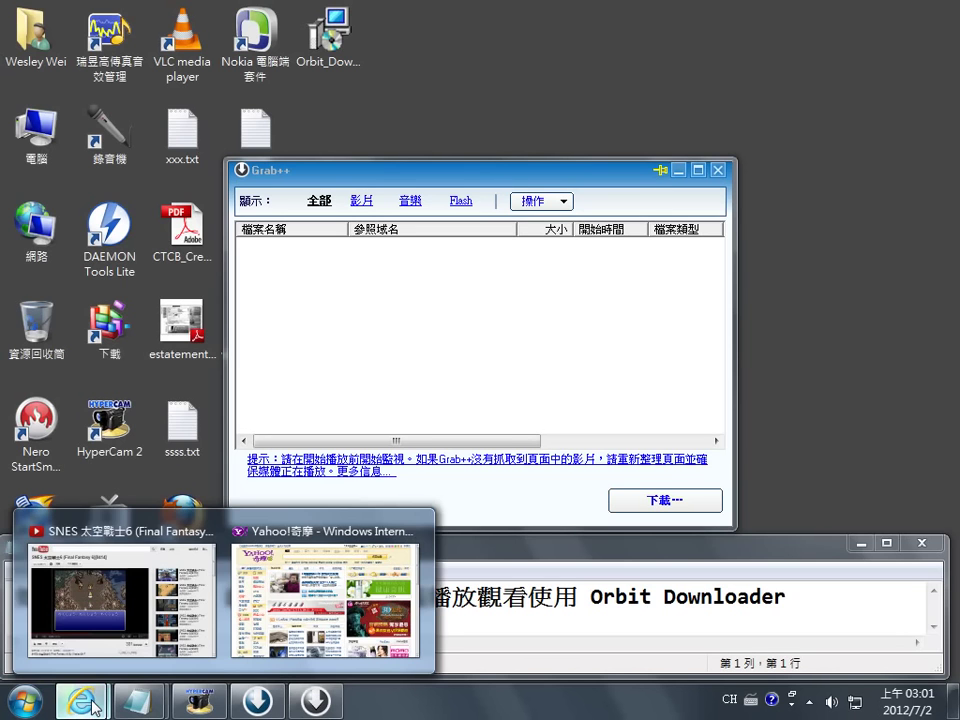
{"action": "left_click", "coordinate": [118, 618]}
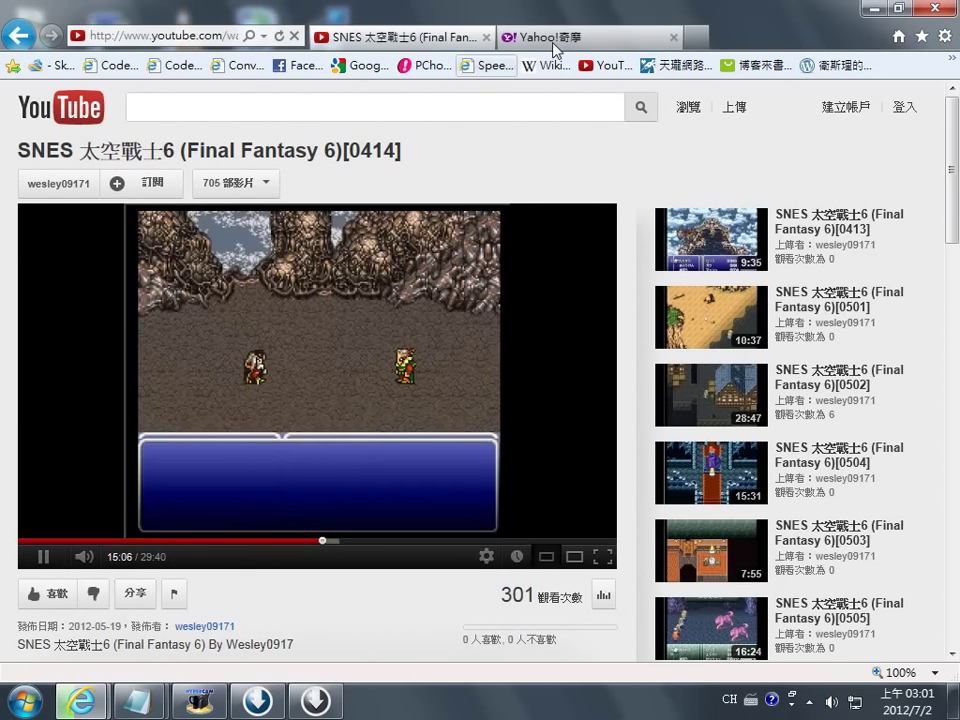
{"action": "left_click", "coordinate": [553, 40]}
{"action": "left_click", "coordinate": [673, 37]}
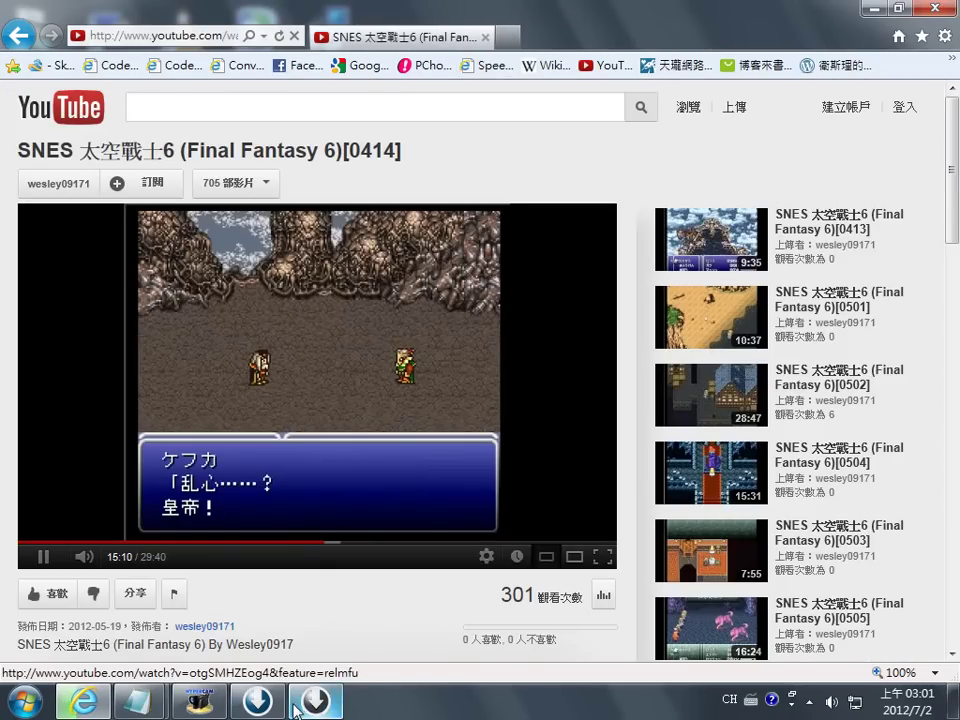
- Examine the video's context options and Grab++'s capture list, and try to capture the playing video using GetIt's With Grab++ option
{"action": "mouse_move", "coordinate": [263, 218]}
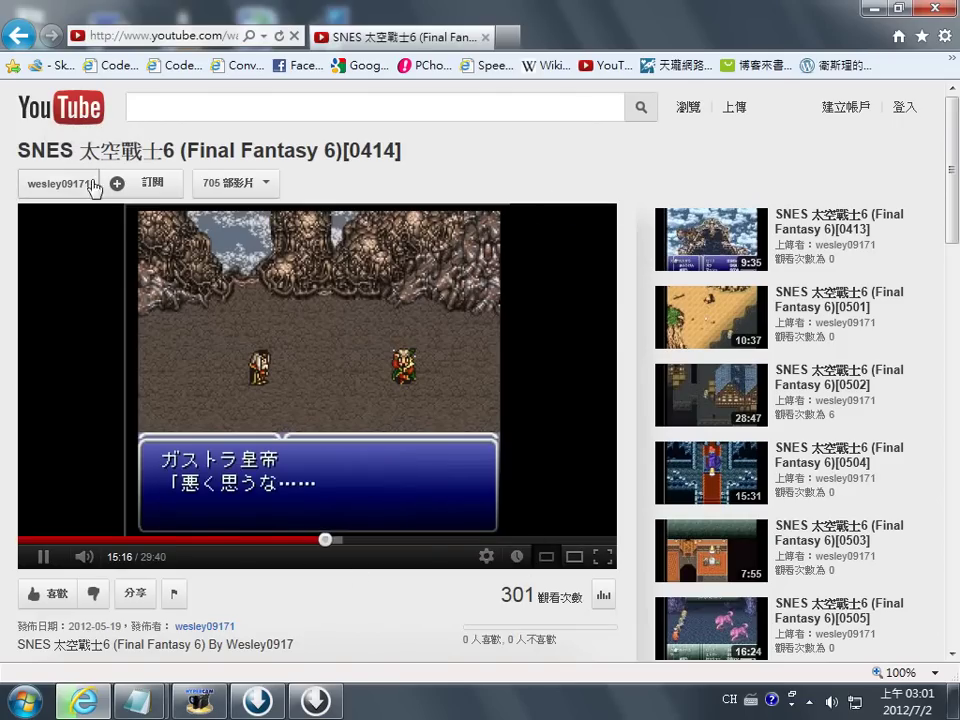
{"action": "right_click", "coordinate": [293, 343]}
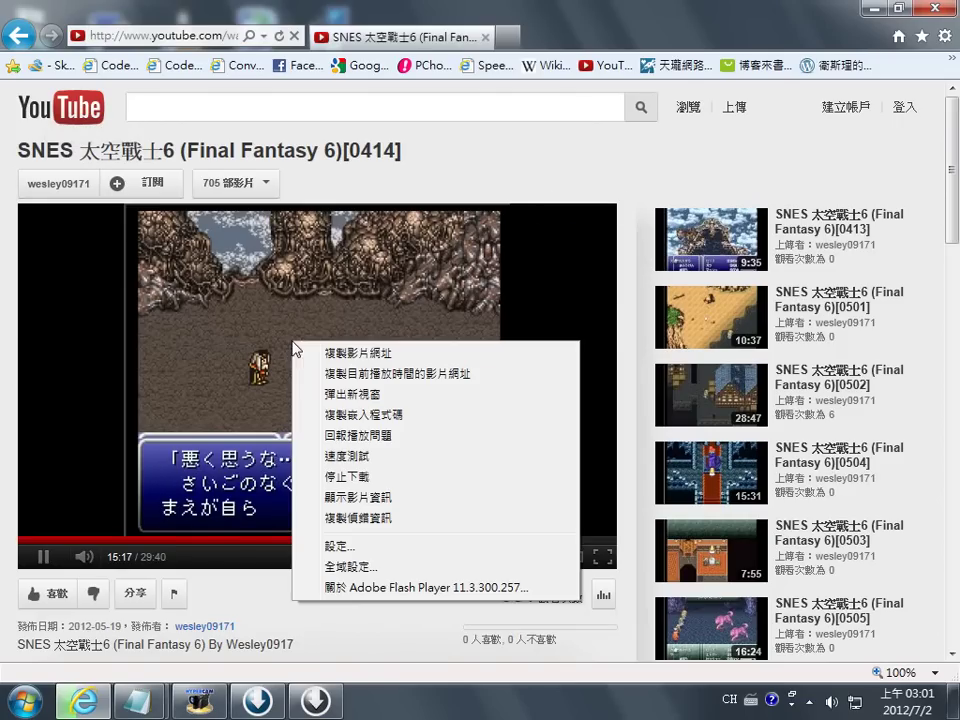
{"action": "left_click", "coordinate": [630, 198]}
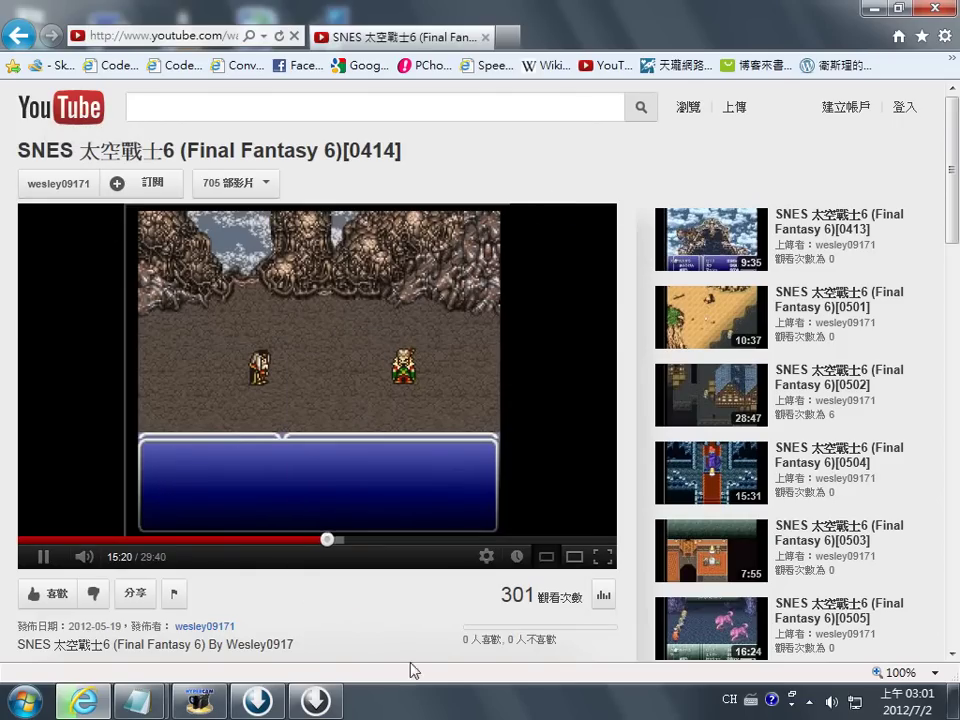
{"action": "left_click", "coordinate": [315, 700]}
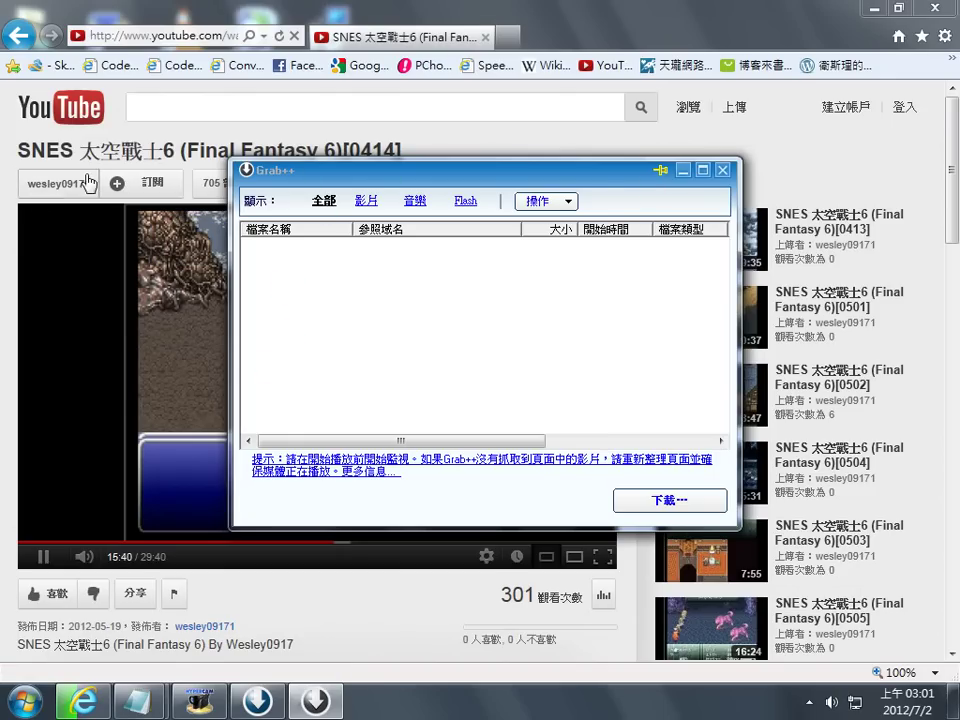
{"action": "left_click", "coordinate": [184, 148]}
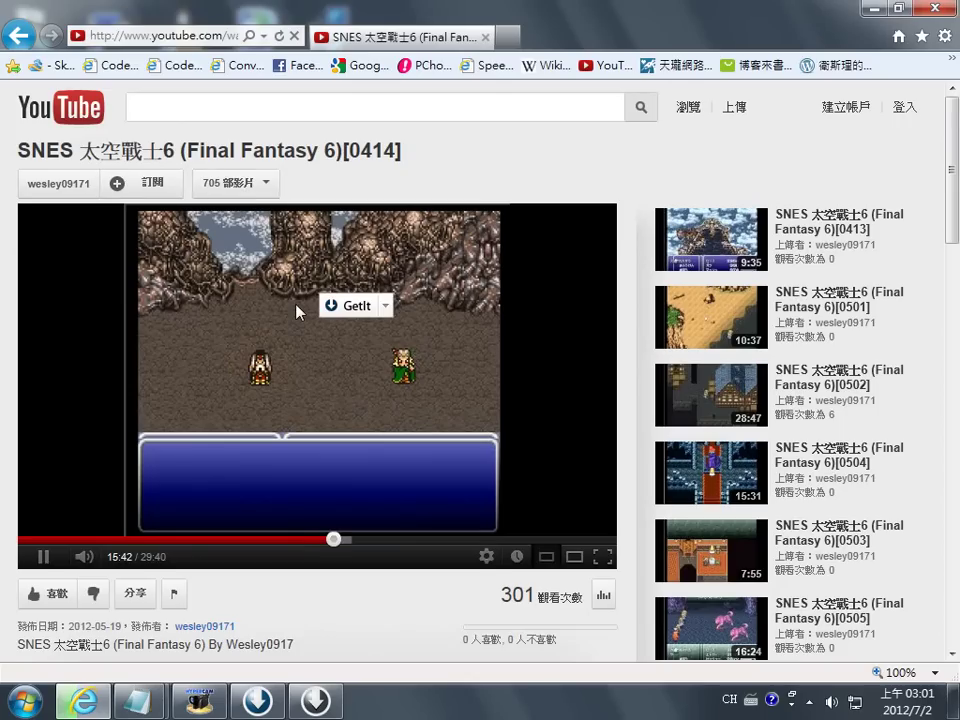
{"action": "left_click", "coordinate": [384, 308]}
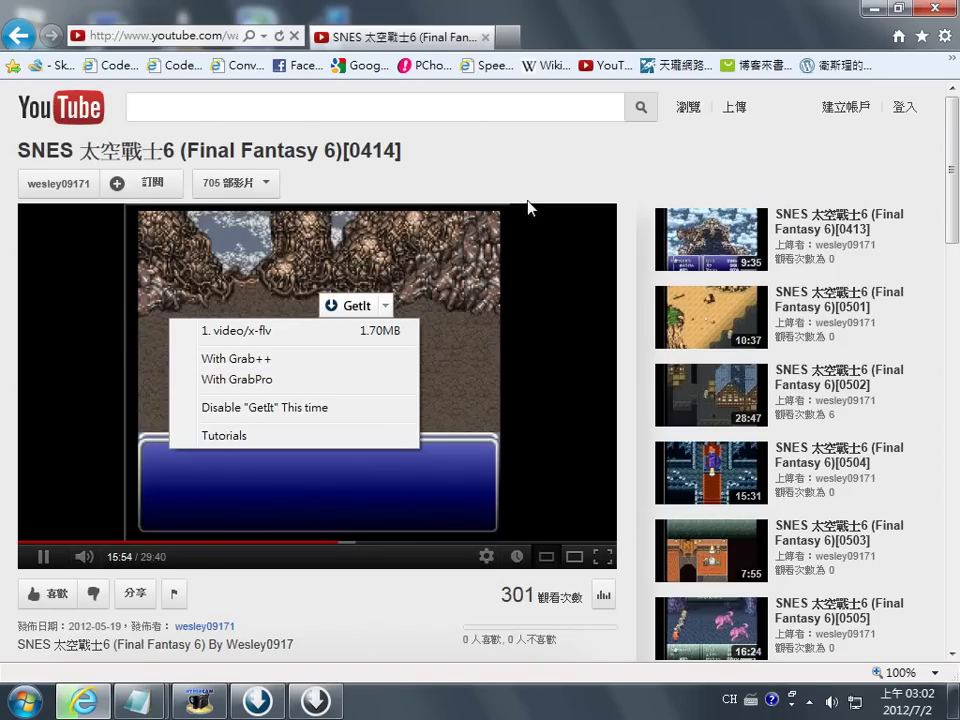
{"action": "left_click", "coordinate": [386, 357]}
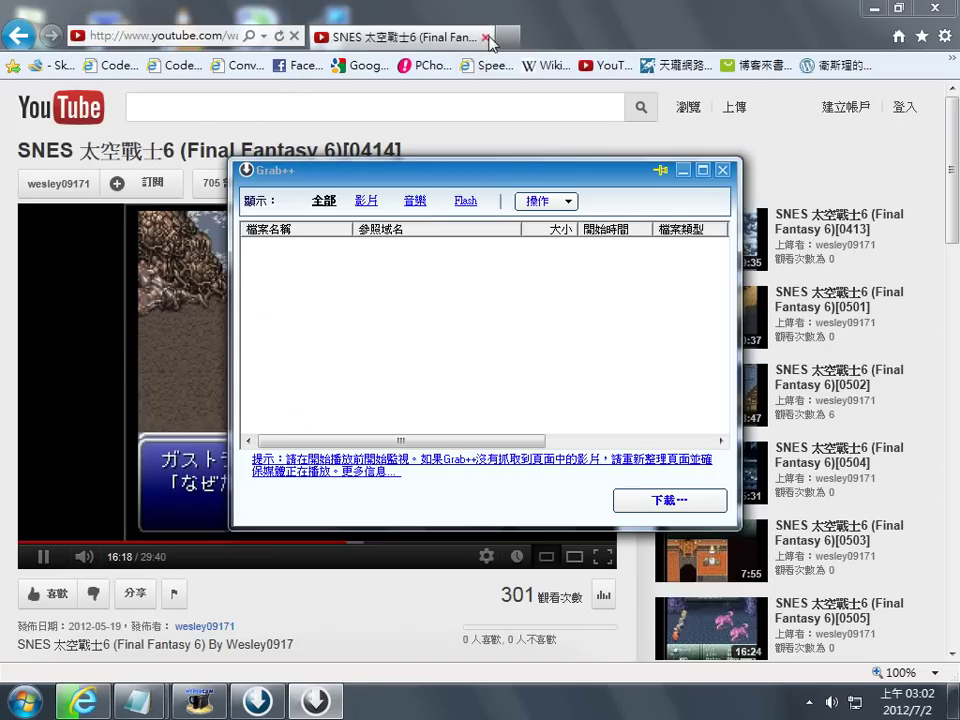
- Reload the YouTube video page, return to Grab++ and force-close the unresponsive program
{"action": "left_click", "coordinate": [602, 41]}
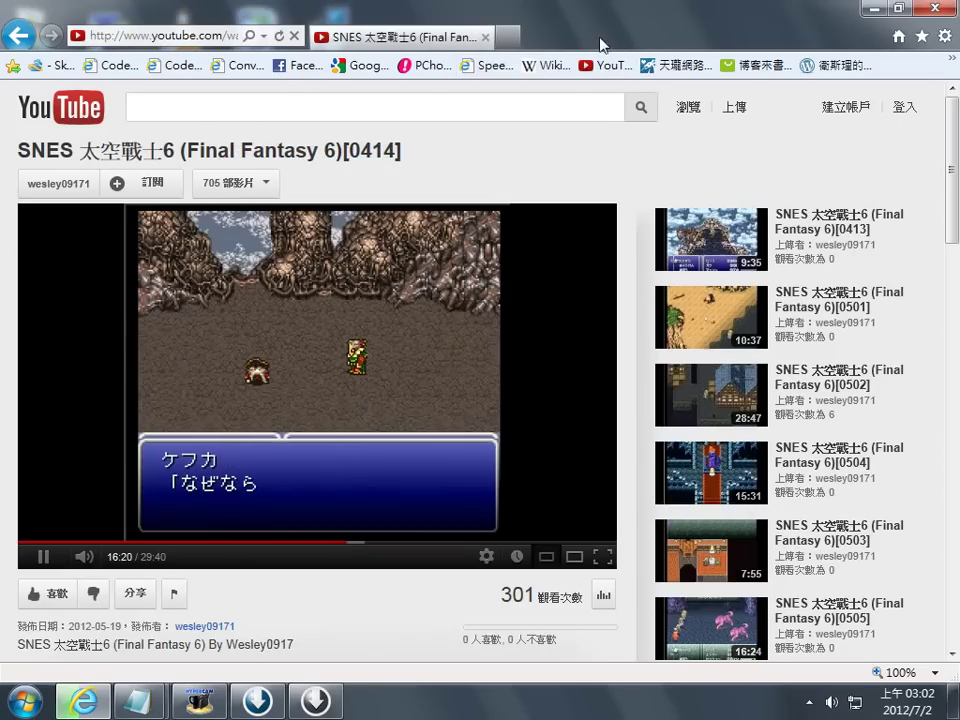
{"action": "left_click", "coordinate": [279, 36]}
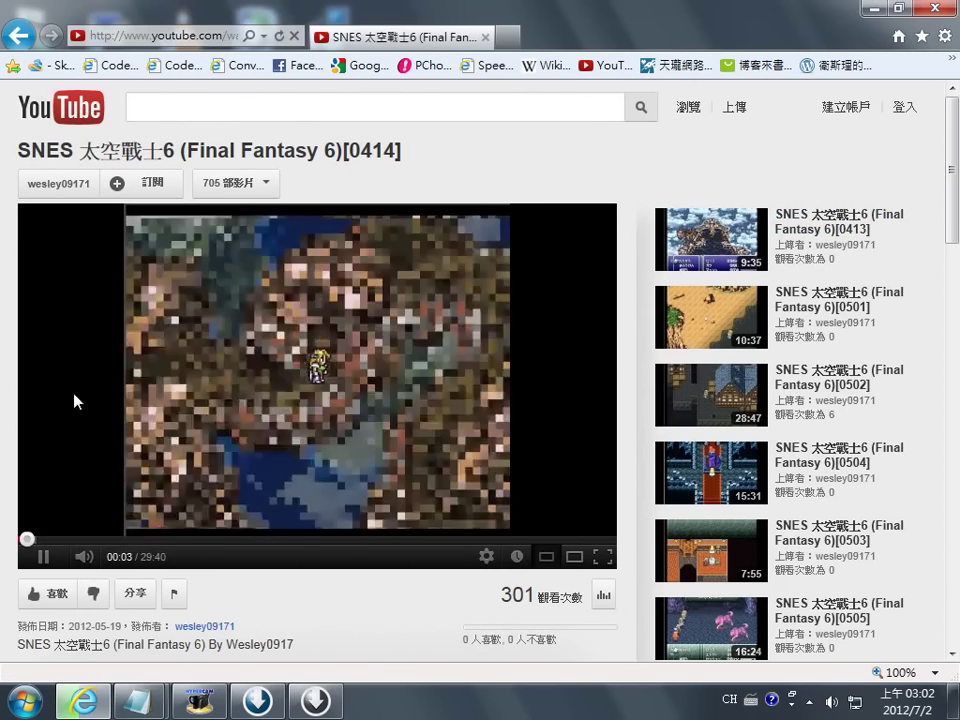
{"action": "left_click", "coordinate": [315, 703]}
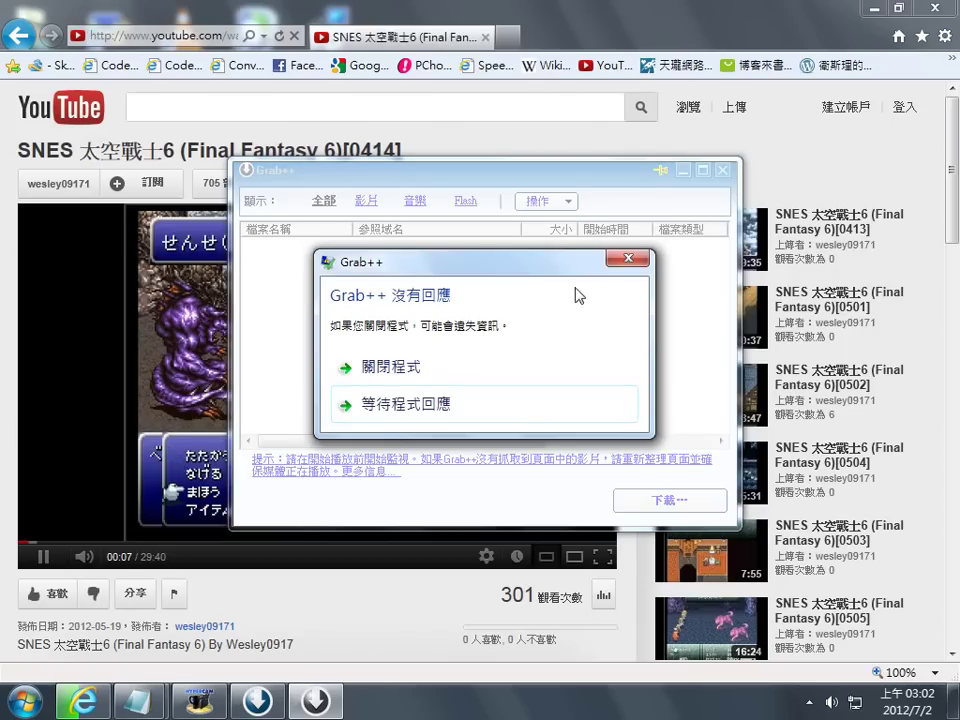
{"action": "left_click", "coordinate": [388, 366]}
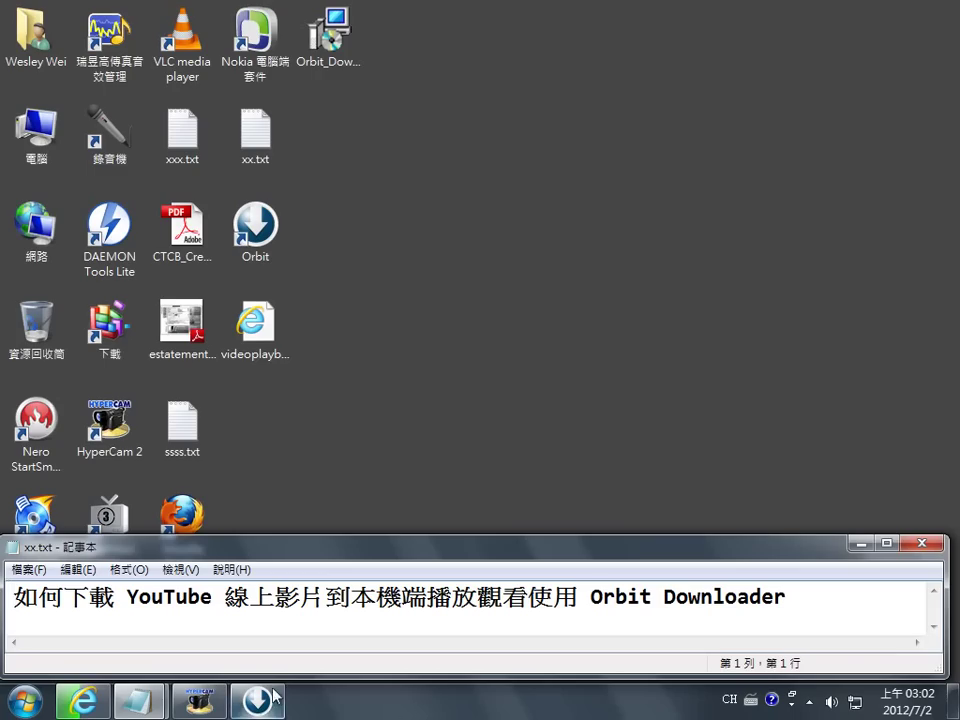
- Bring Orbit back up and relaunch Grab++ from it
{"action": "left_click", "coordinate": [273, 697]}
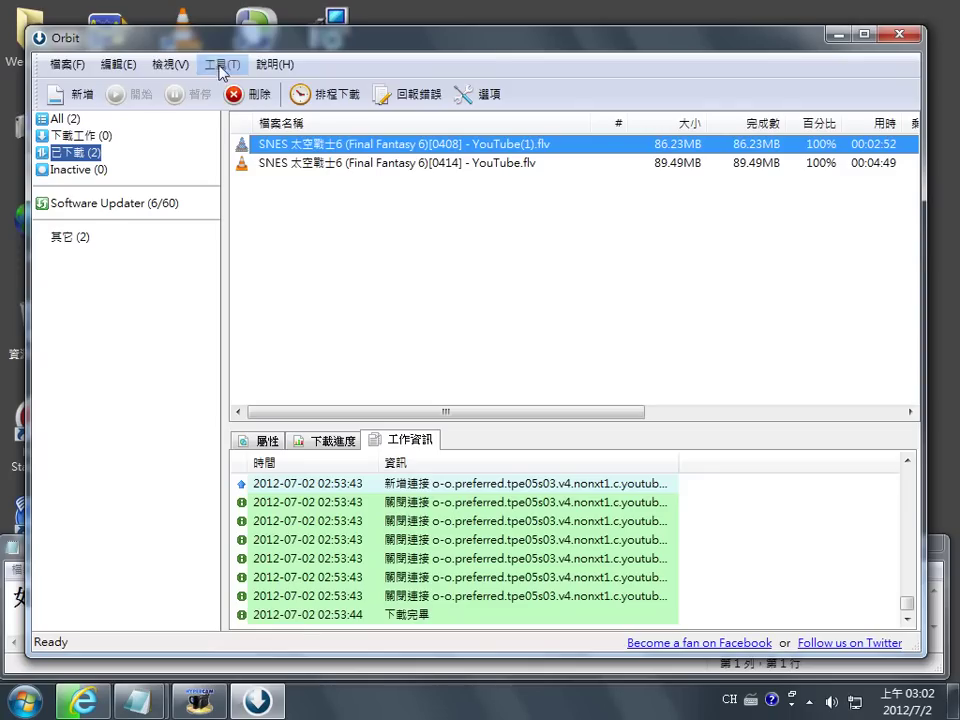
{"action": "left_click", "coordinate": [170, 64]}
{"action": "mouse_move", "coordinate": [221, 64]}
{"action": "left_click", "coordinate": [274, 274]}
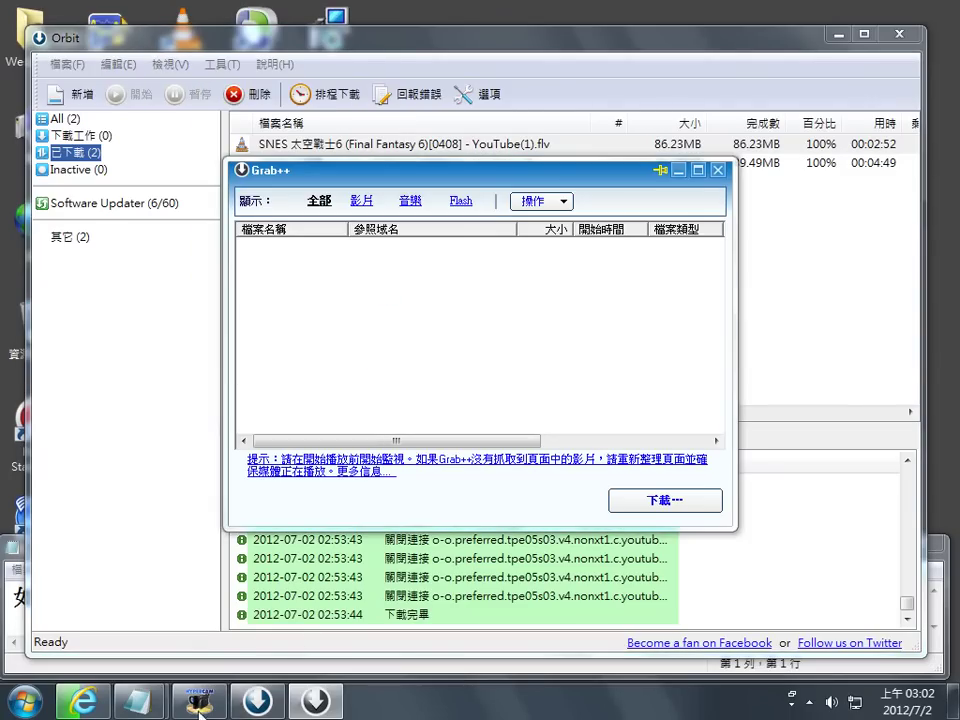
- Close the YouTube browser window, minimize the browser's download list, and force-close the unresponsive Grab++
{"action": "left_click", "coordinate": [87, 710]}
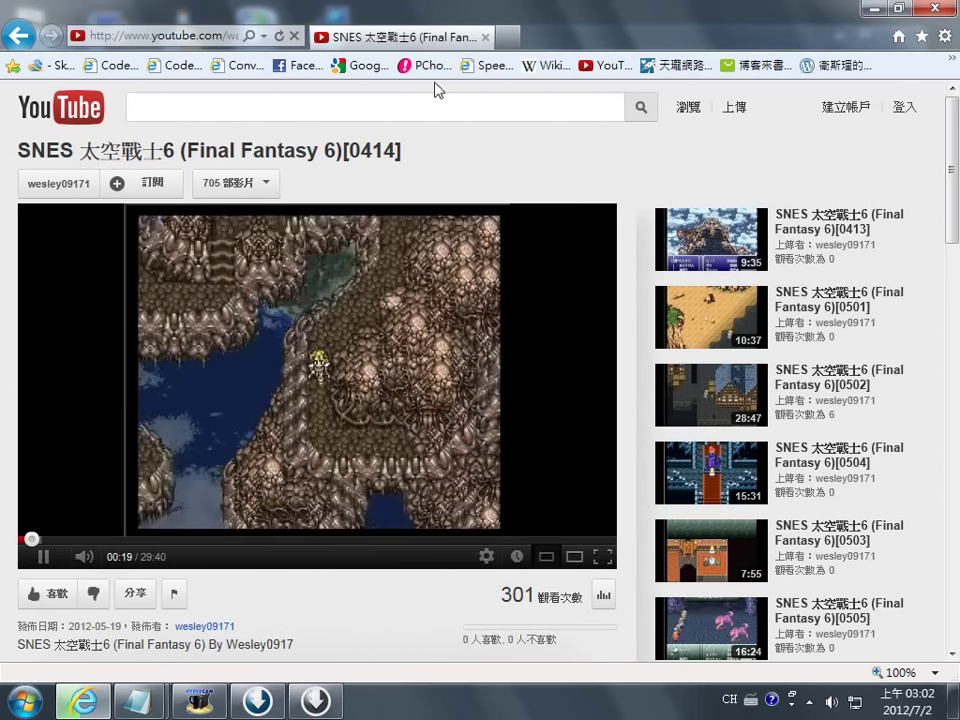
{"action": "left_click", "coordinate": [943, 10]}
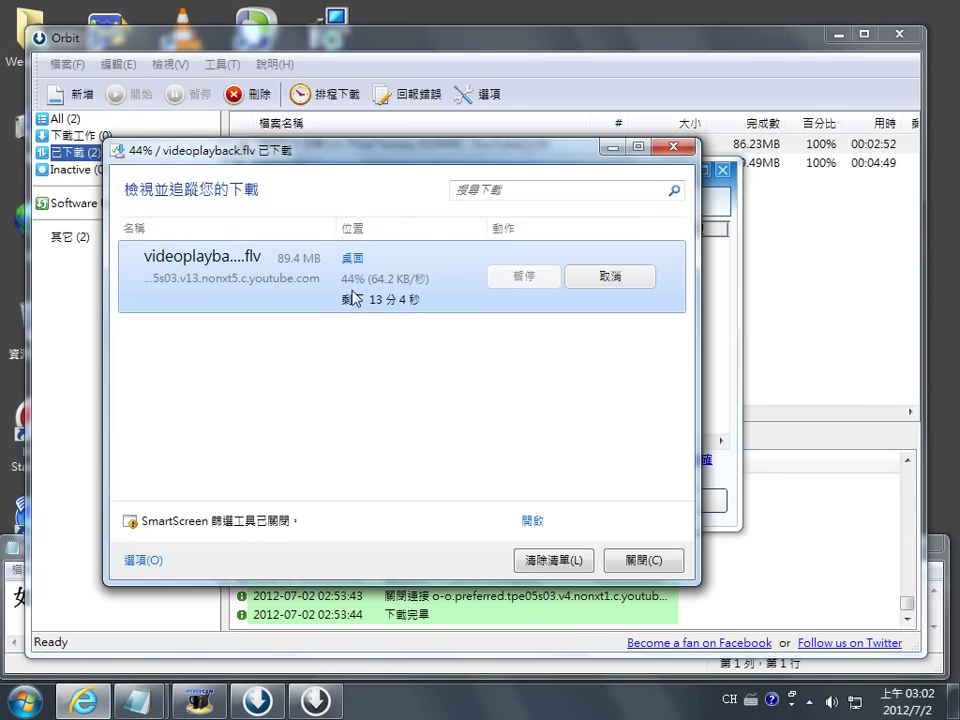
{"action": "left_click", "coordinate": [612, 147]}
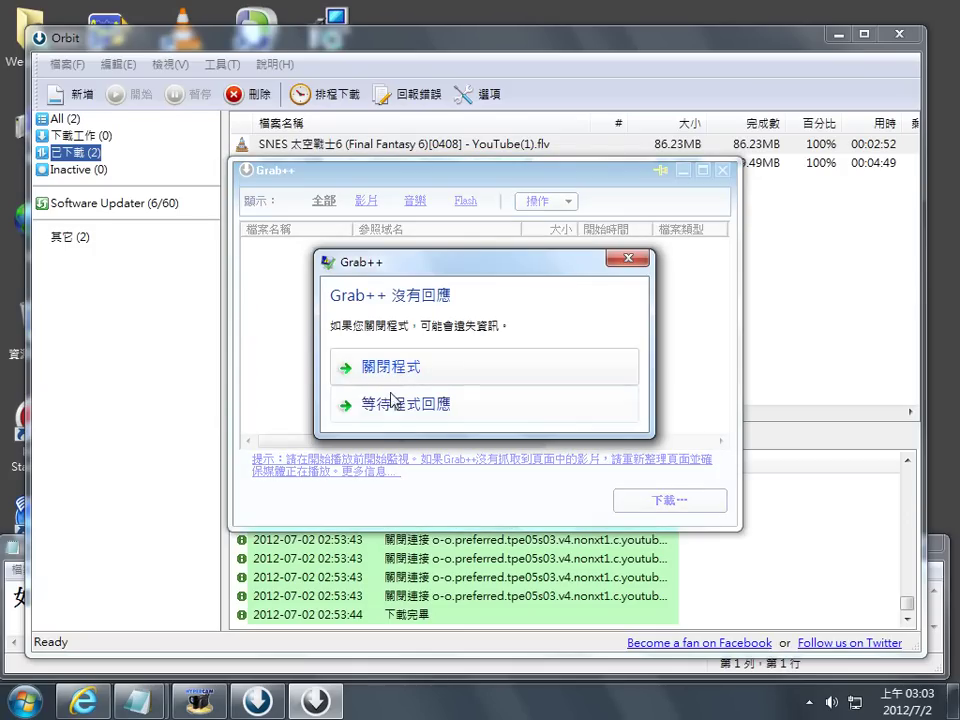
{"action": "left_click", "coordinate": [398, 370]}
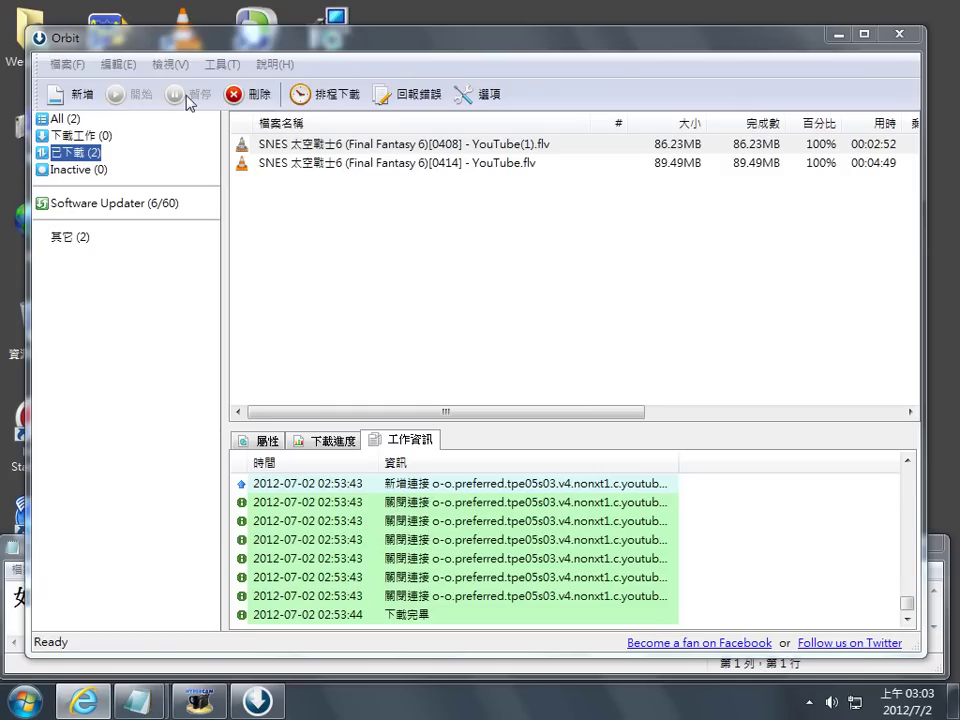
- Launch Grab++ again from Orbit and force-close it
{"action": "left_click", "coordinate": [218, 64]}
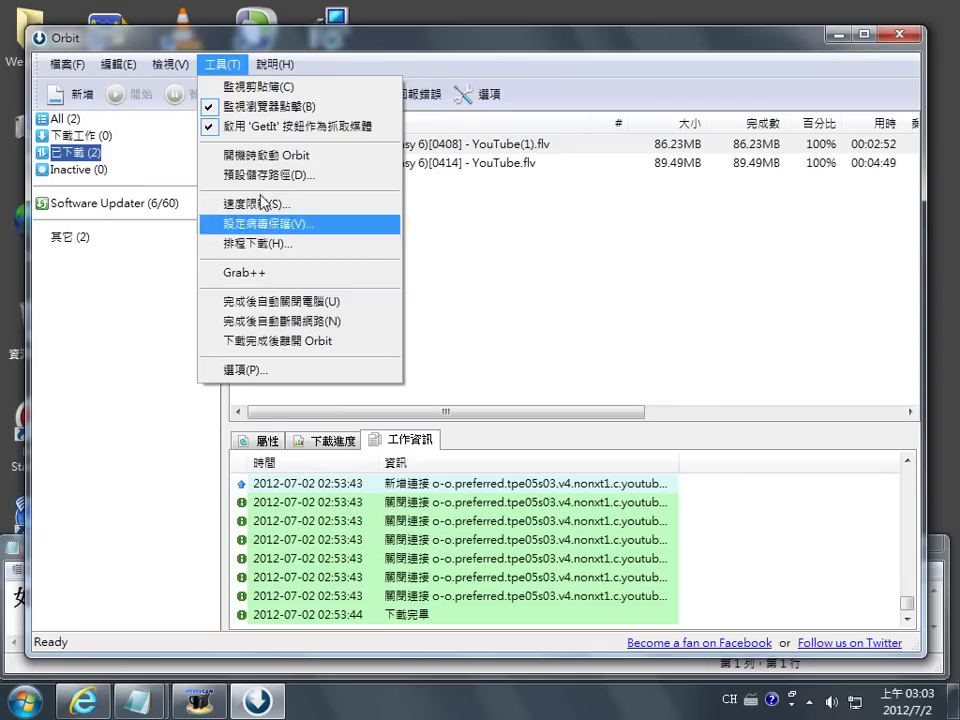
{"action": "left_click", "coordinate": [285, 274]}
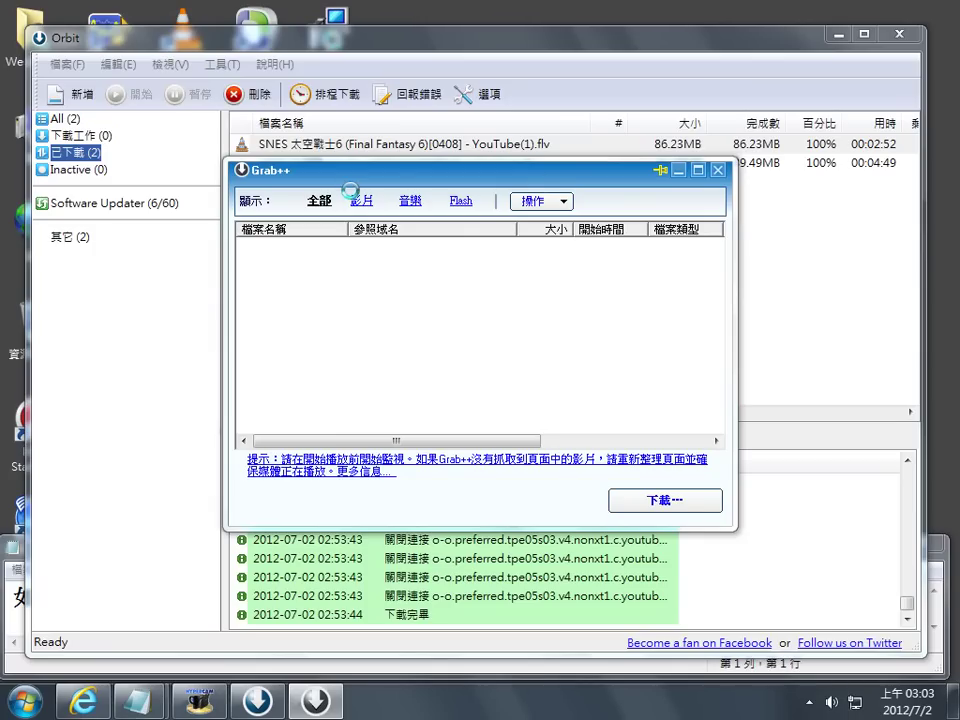
{"action": "right_click", "coordinate": [316, 700]}
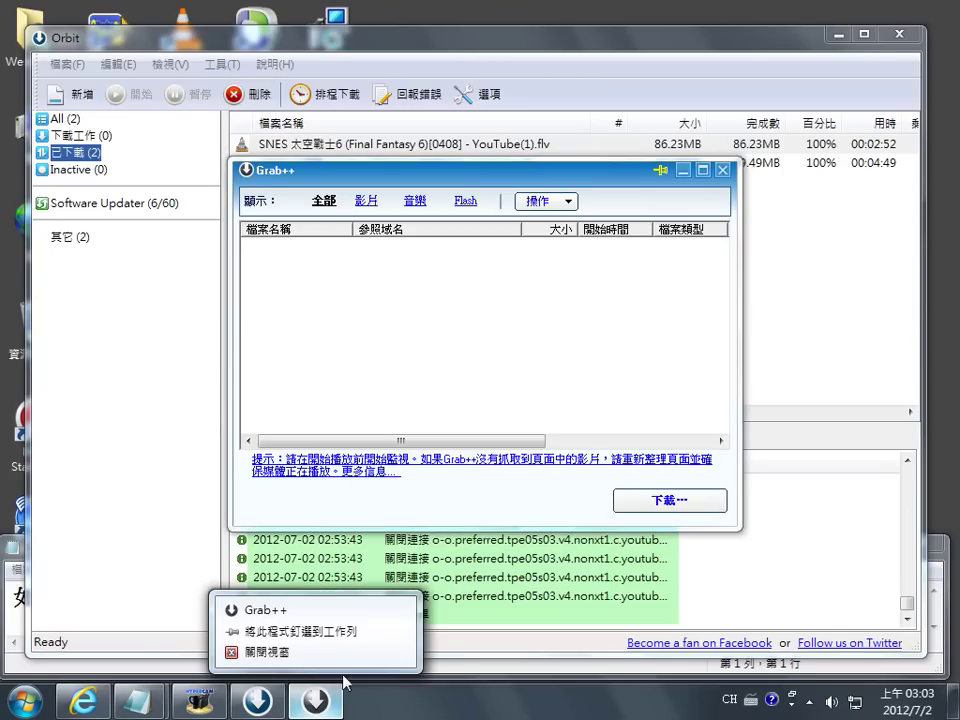
{"action": "left_click", "coordinate": [268, 656]}
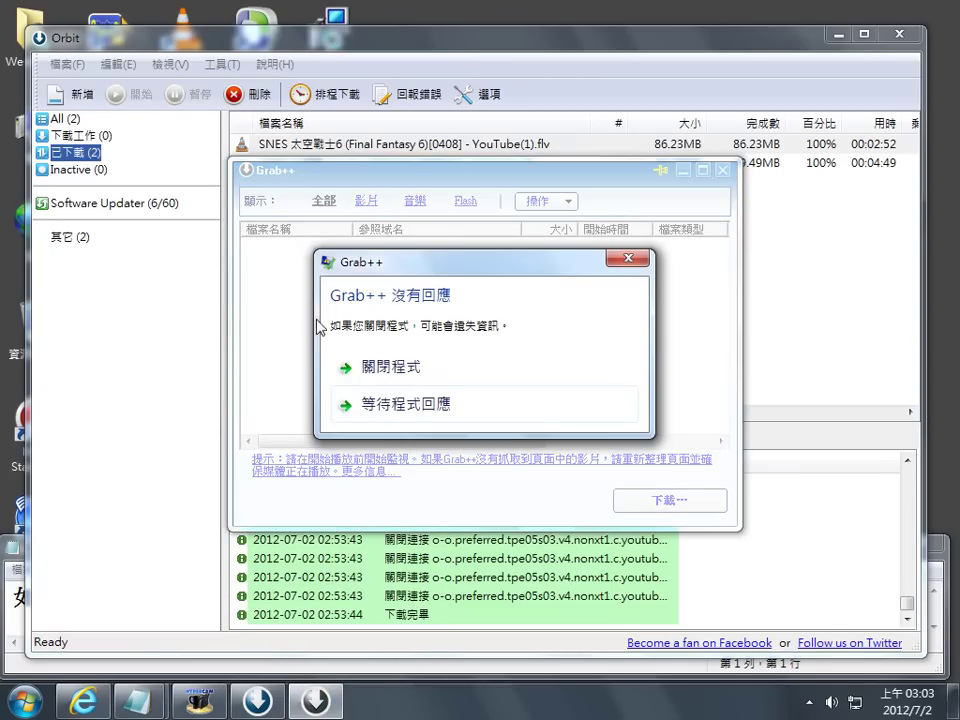
{"action": "left_click", "coordinate": [393, 376]}
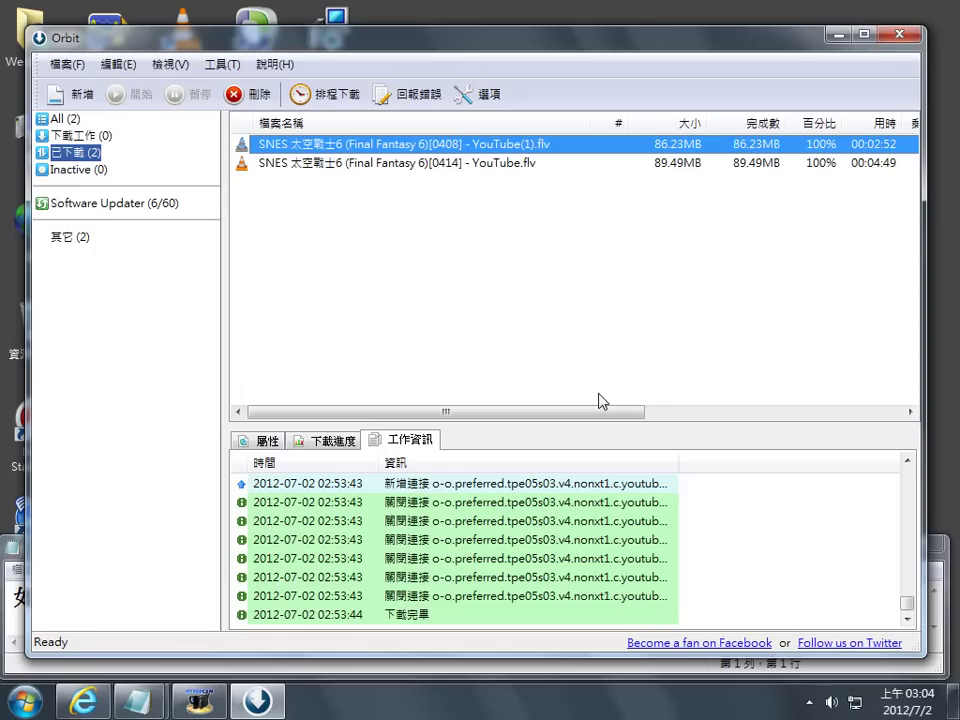
- Close Orbit and uninstall Orbit Downloader 4.1.1.0, letting the uninstaller exit IE and Firefox automatically
{"action": "left_click", "coordinate": [899, 36]}
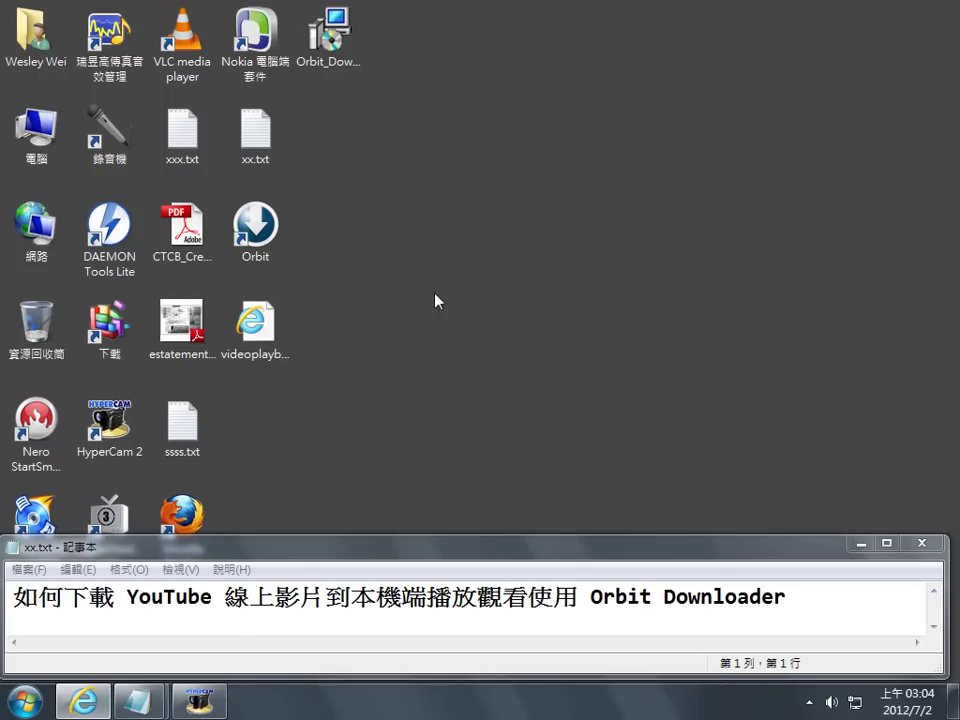
{"action": "left_click", "coordinate": [24, 700]}
{"action": "mouse_move", "coordinate": [124, 366]}
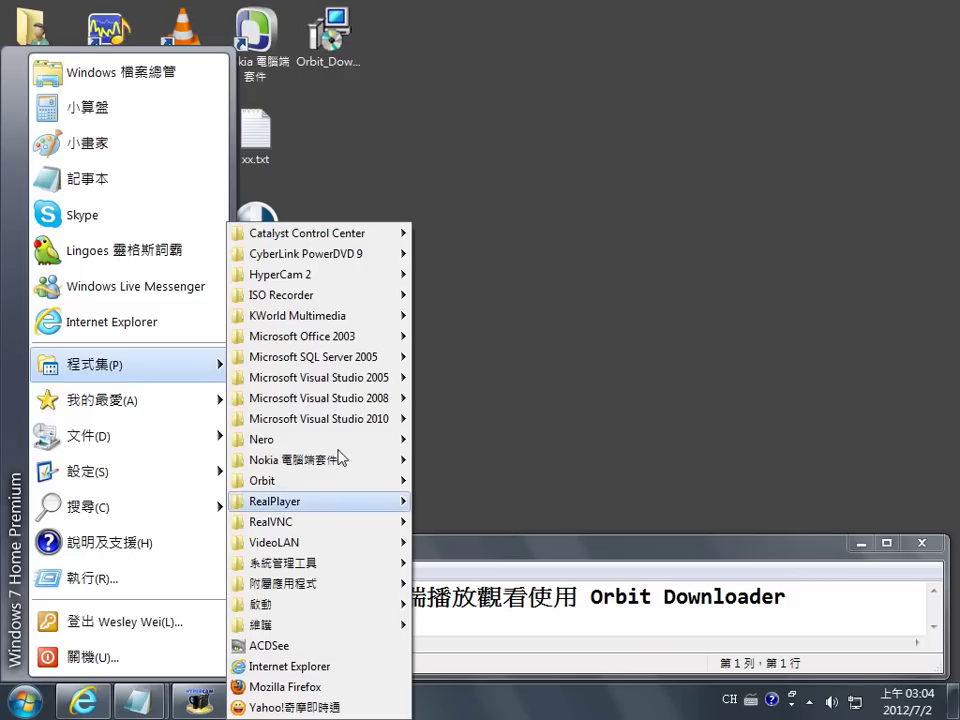
{"action": "mouse_move", "coordinate": [300, 481]}
{"action": "left_click", "coordinate": [483, 521]}
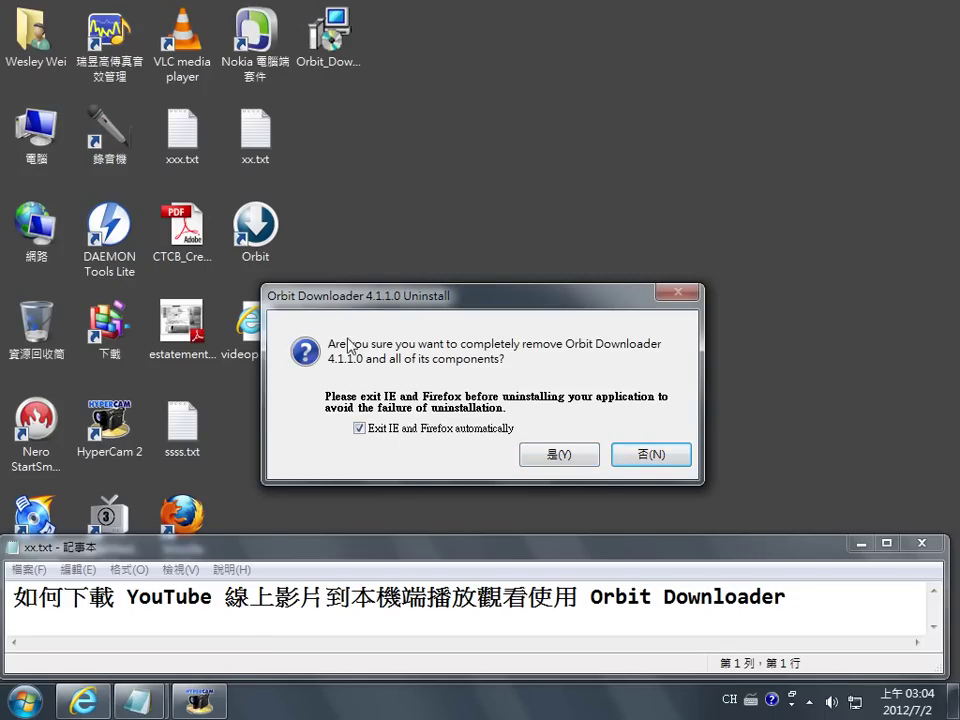
{"action": "left_click", "coordinate": [558, 457]}
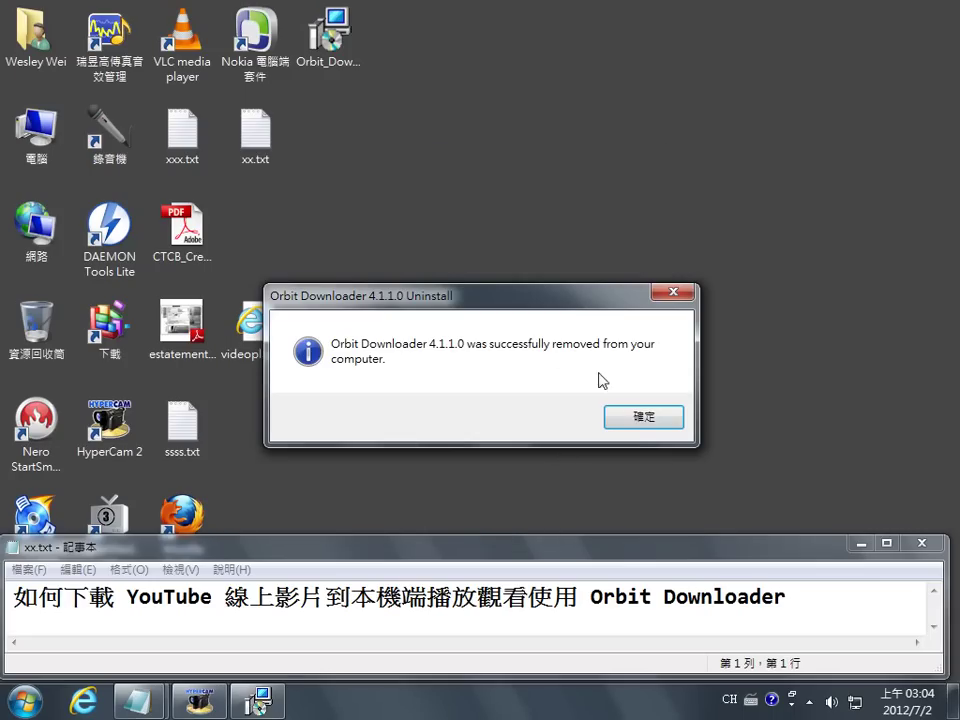
{"action": "left_click", "coordinate": [634, 422]}
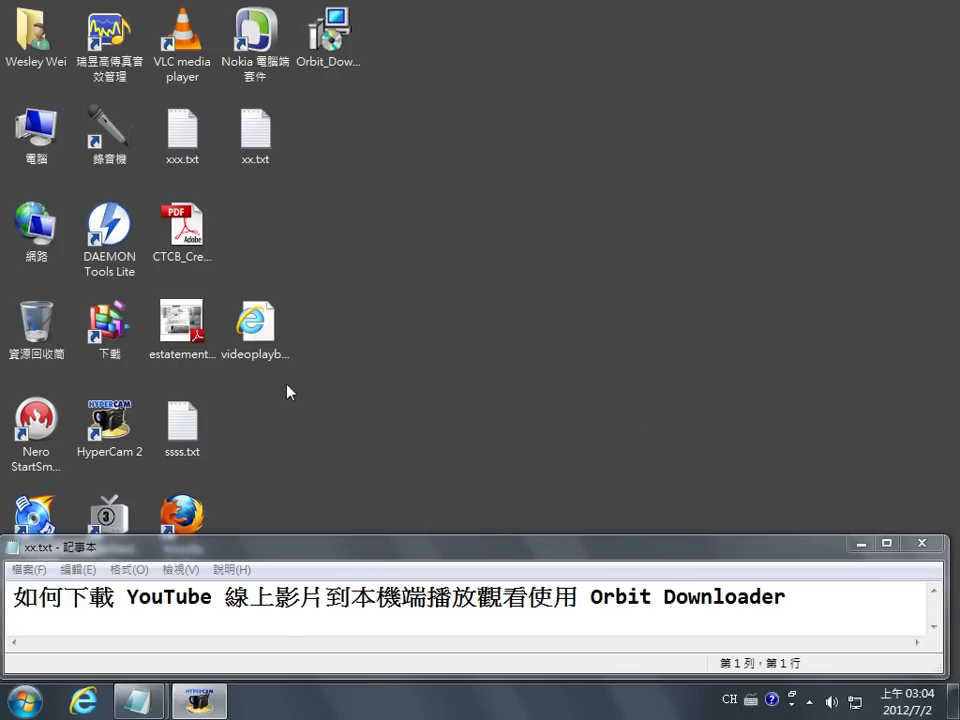
- Open Google in Internet Explorer and close the untitled Notepad document without saving it
{"action": "left_click", "coordinate": [83, 701]}
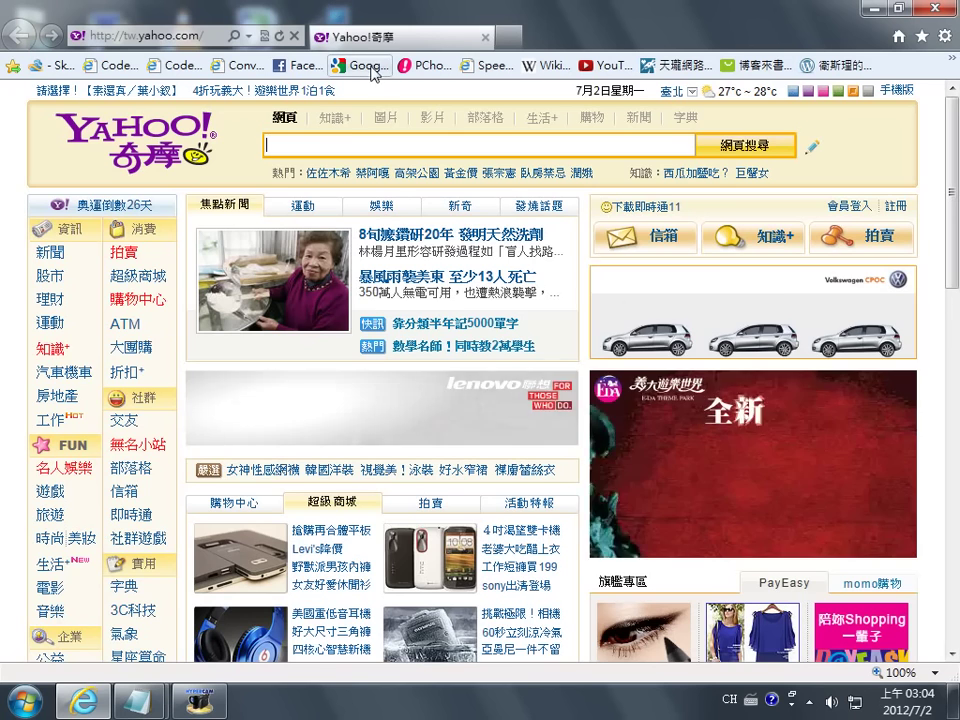
{"action": "left_click", "coordinate": [363, 66]}
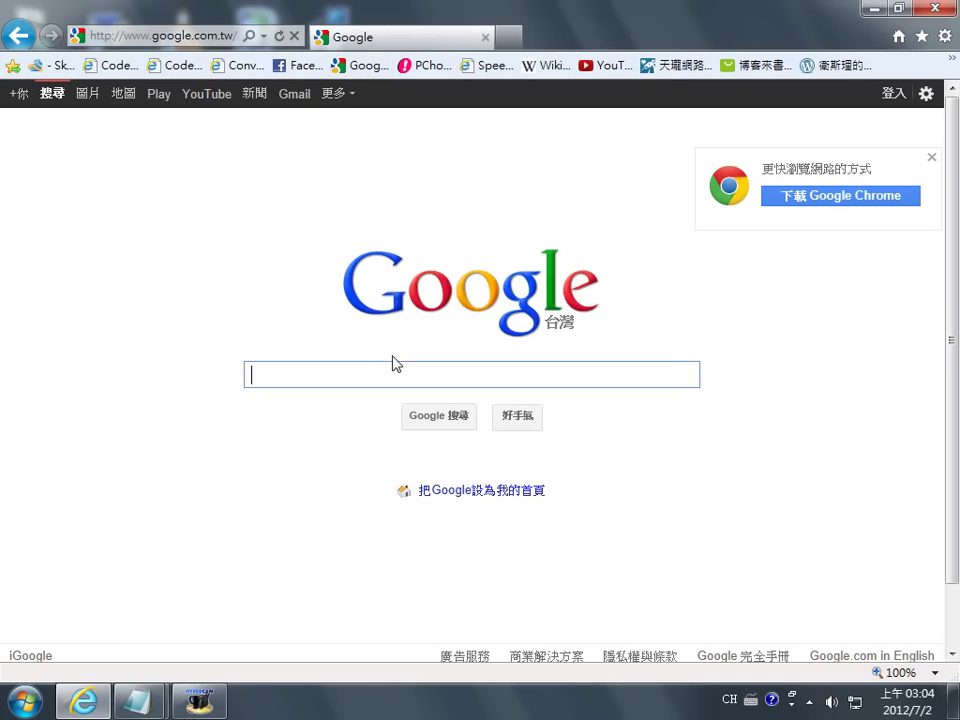
{"action": "mouse_move", "coordinate": [137, 707]}
{"action": "left_click", "coordinate": [268, 615]}
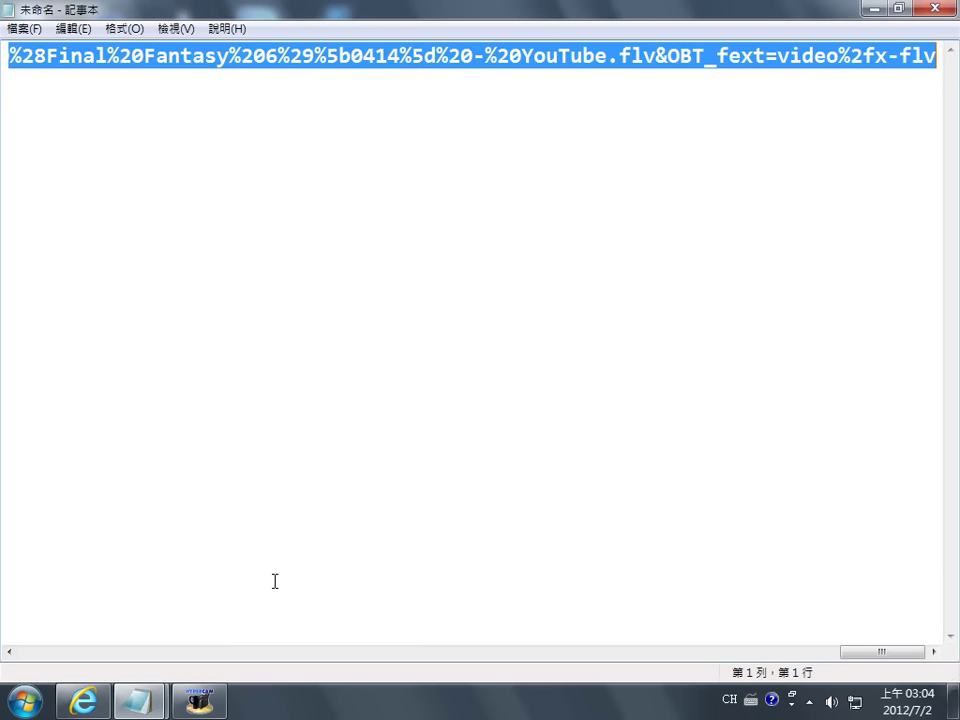
{"action": "left_click", "coordinate": [935, 8]}
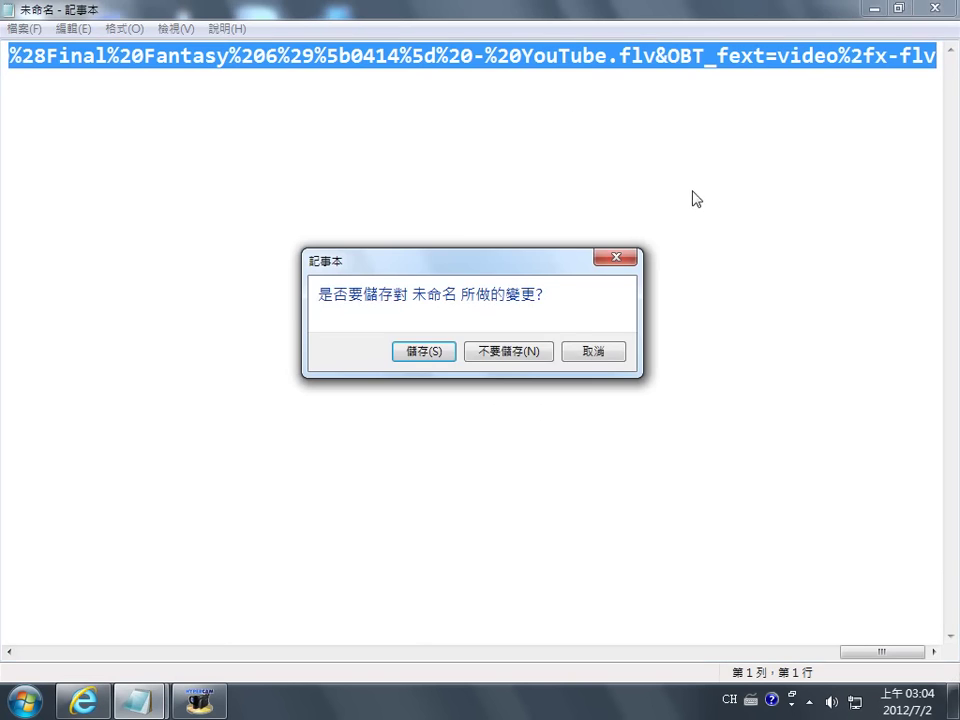
{"action": "left_click", "coordinate": [518, 352]}
- Copy the word "Orbit" from the xx.txt note and search Google for it
{"action": "left_click", "coordinate": [143, 702]}
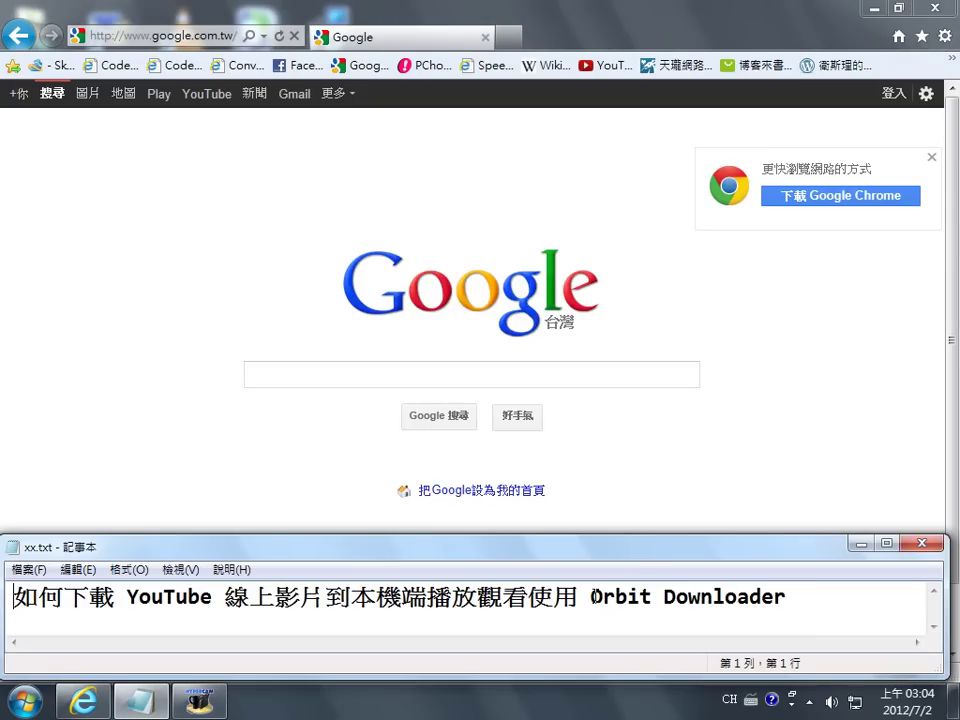
{"action": "left_click_drag", "start_coordinate": [592, 597], "coordinate": [651, 597]}
{"action": "right_click", "coordinate": [637, 597]}
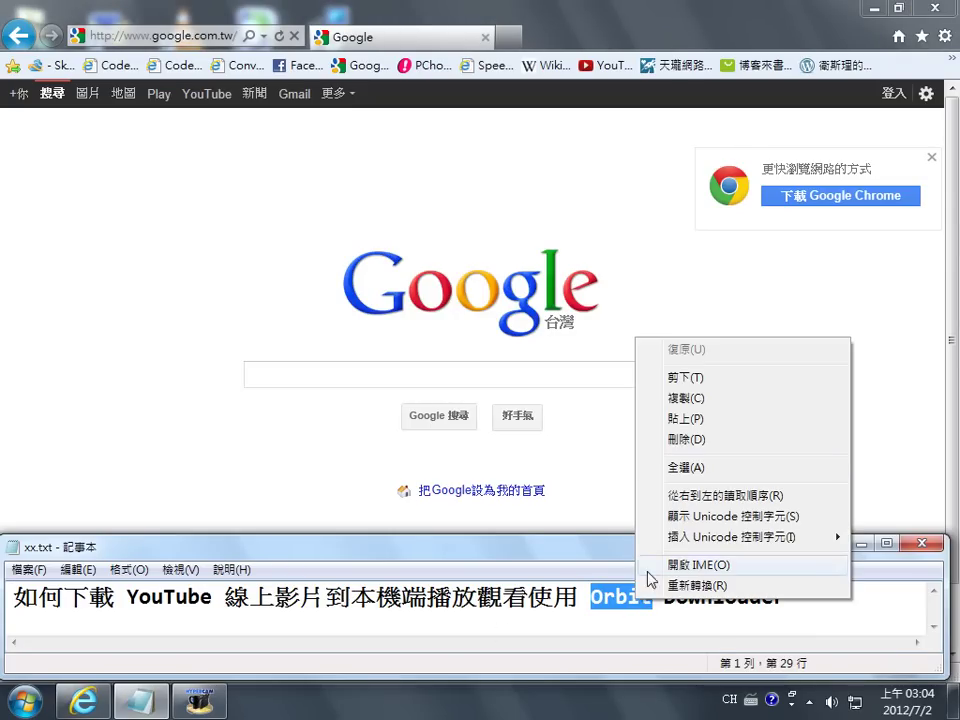
{"action": "left_click", "coordinate": [670, 398]}
{"action": "left_click", "coordinate": [345, 377]}
{"action": "right_click", "coordinate": [347, 382]}
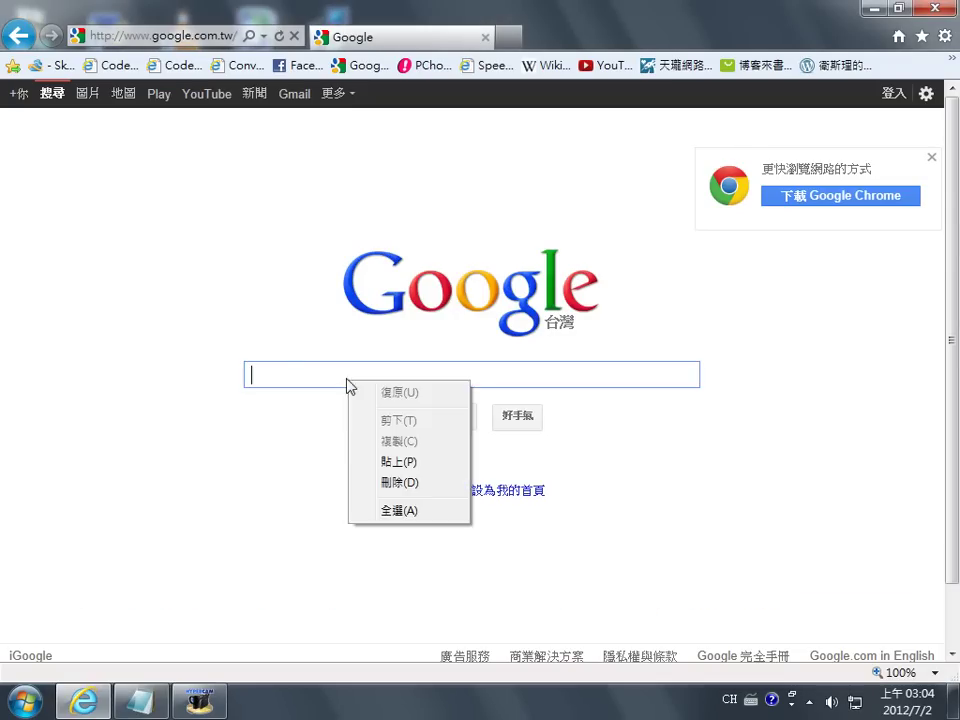
{"action": "left_click", "coordinate": [385, 461]}
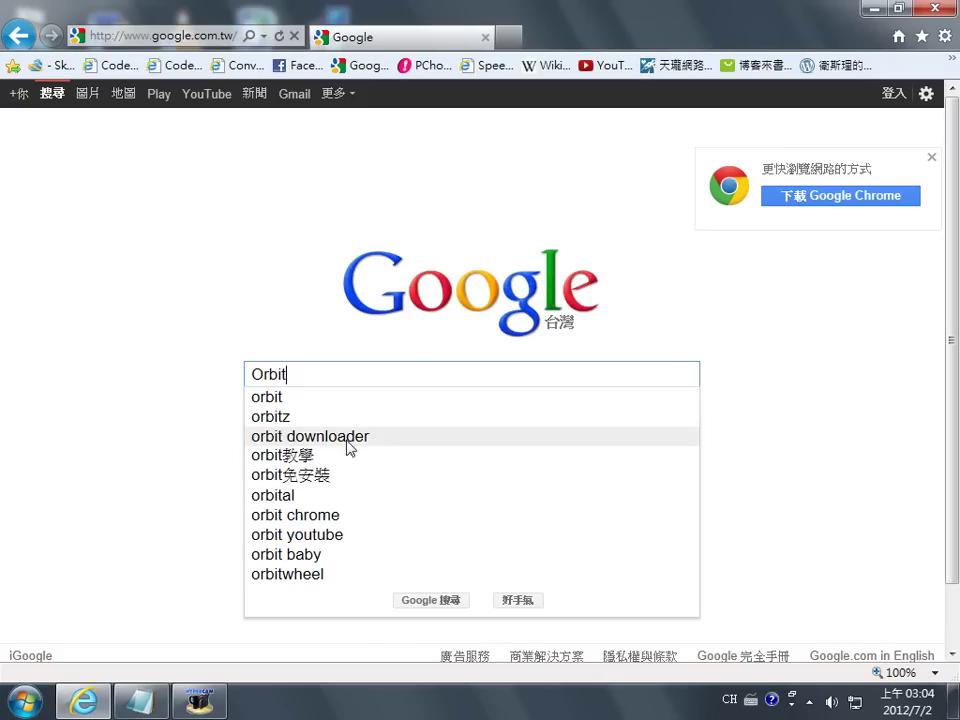
{"action": "left_click", "coordinate": [269, 400]}
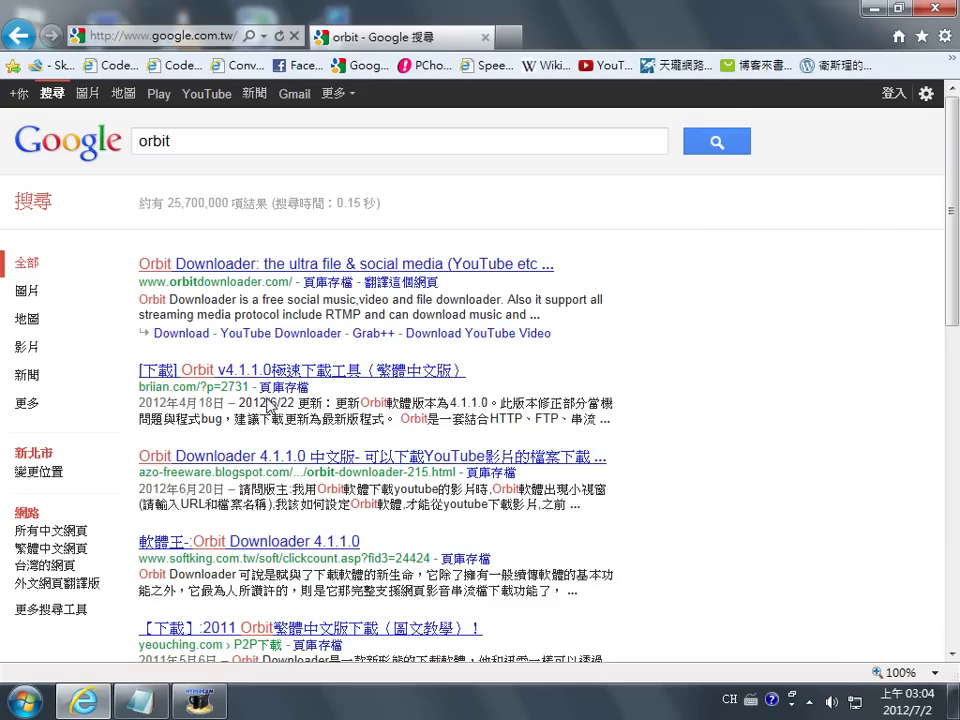
- Open the official Orbit Downloader website from the search results, go to its download page and look over the system requirements
{"action": "left_click", "coordinate": [230, 268]}
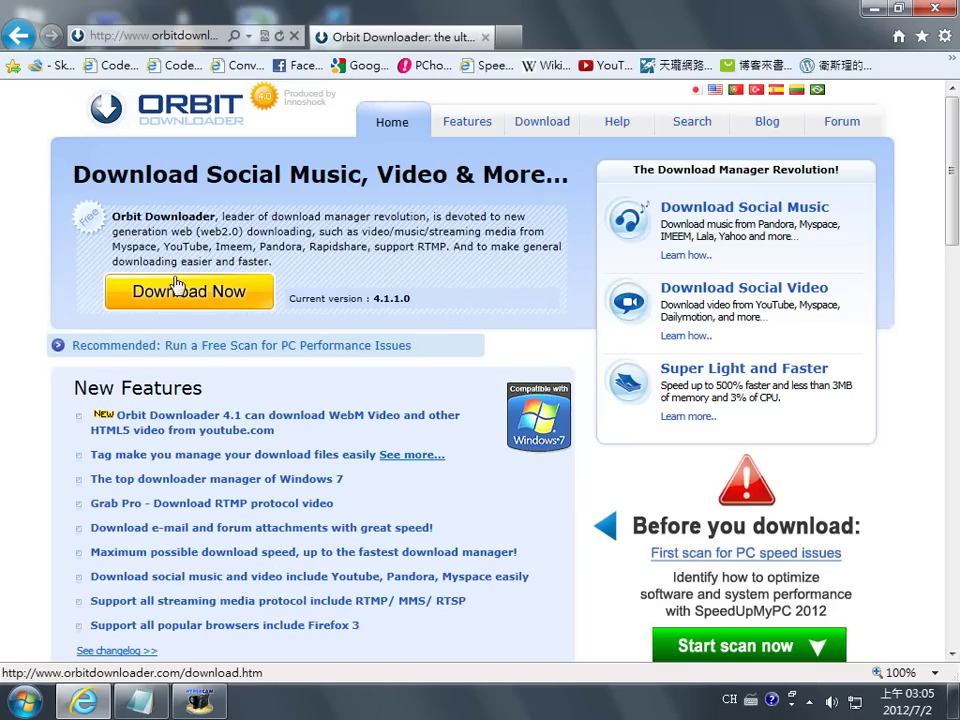
{"action": "left_click", "coordinate": [203, 305]}
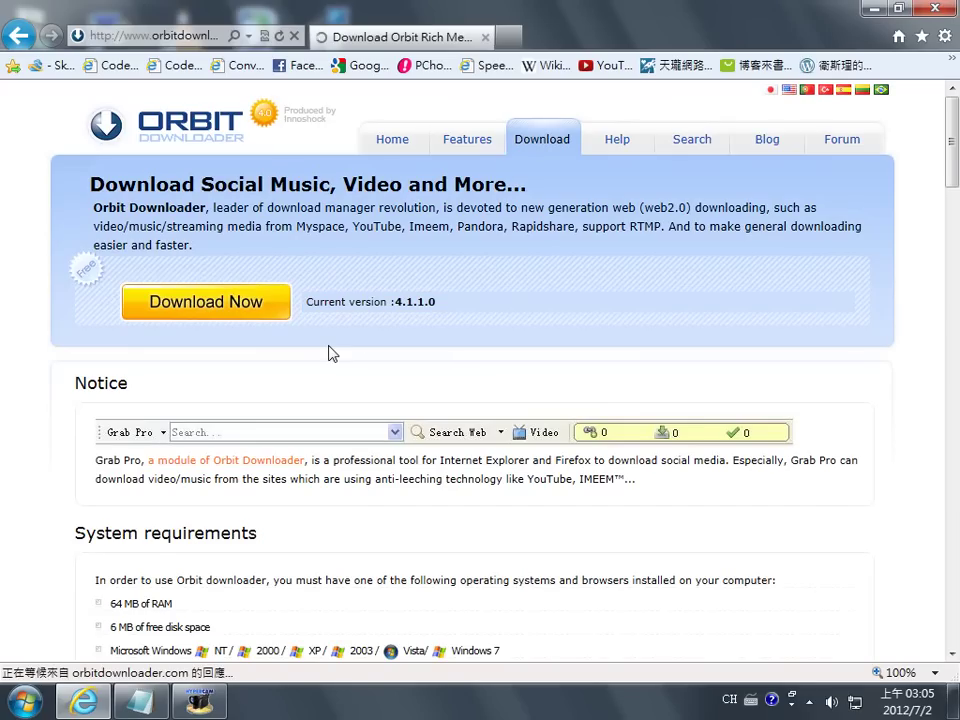
{"action": "scroll", "coordinate": [331, 353], "scroll_direction": "down", "scroll_amount": 2}
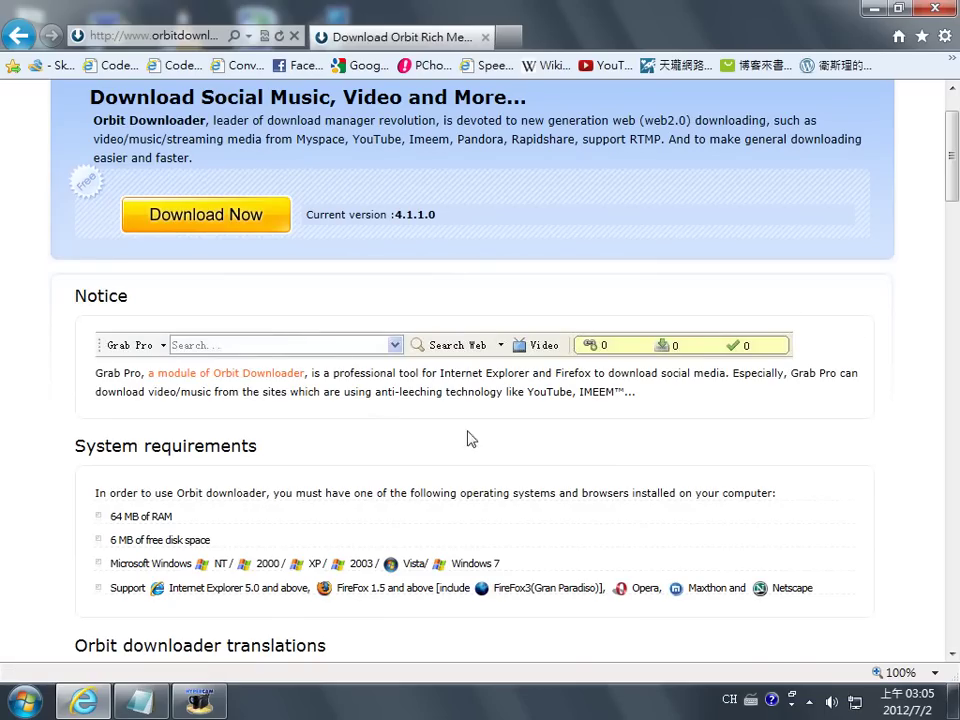
{"action": "scroll", "coordinate": [367, 468], "scroll_direction": "down", "scroll_amount": 2}
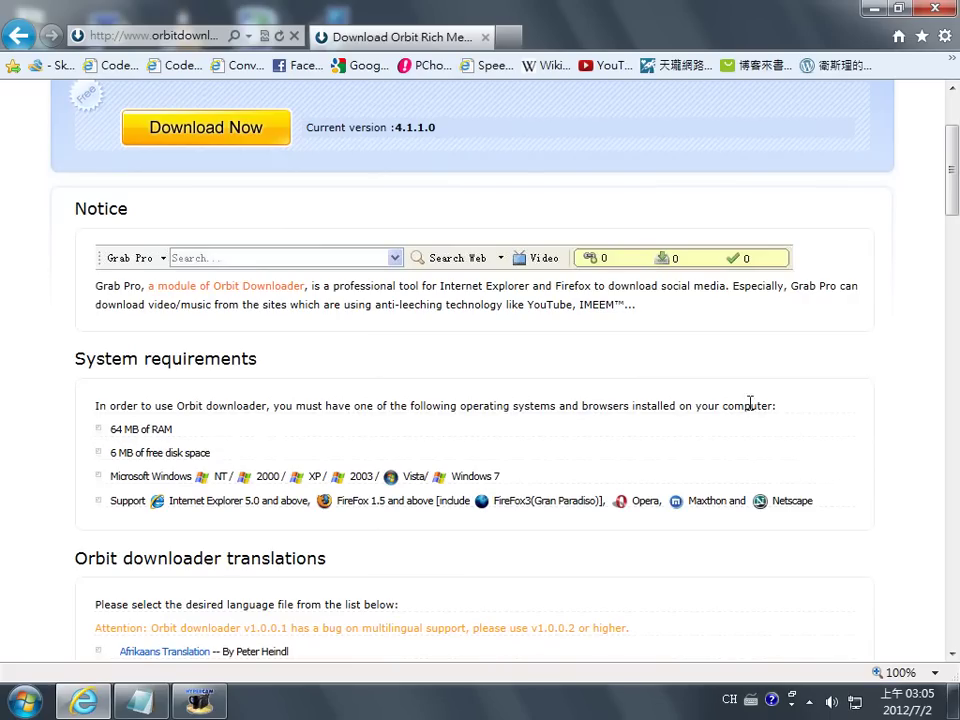
{"action": "scroll", "coordinate": [143, 370], "scroll_direction": "up", "scroll_amount": 4}
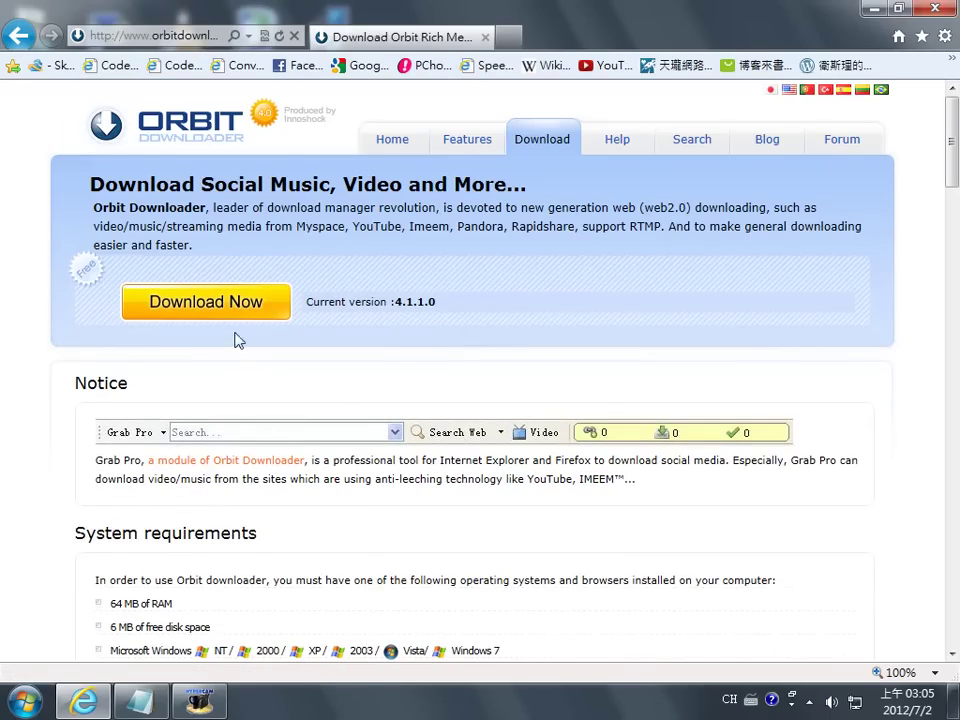
- Download the Orbit Downloader installer and save it to the desktop as bs_Orbit_Downloader.exe
{"action": "left_click", "coordinate": [204, 306]}
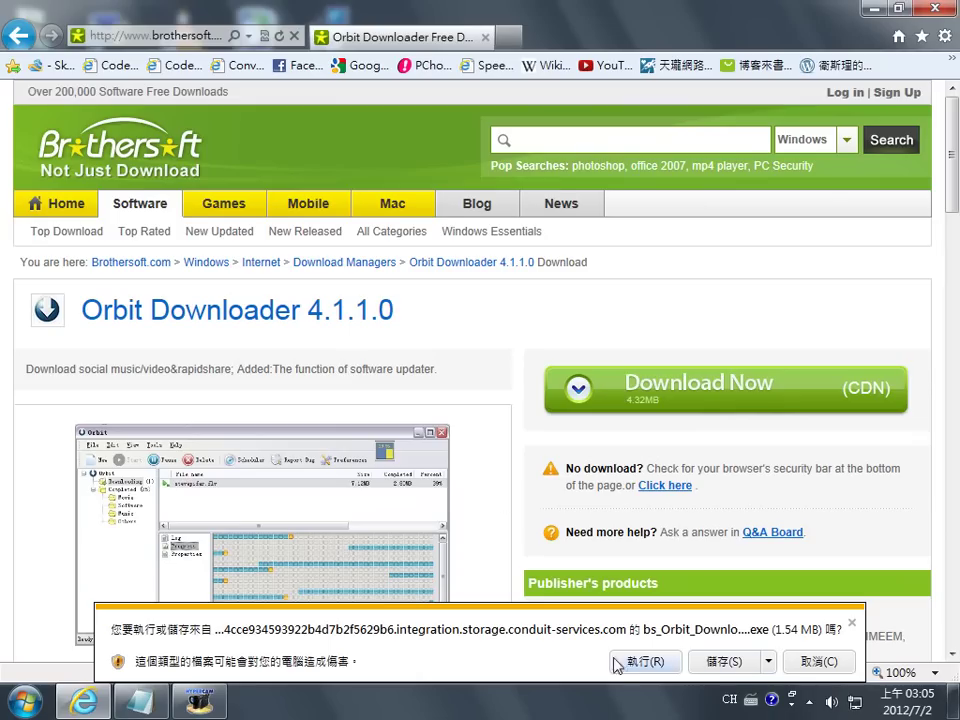
{"action": "left_click", "coordinate": [768, 669]}
{"action": "left_click", "coordinate": [800, 643]}
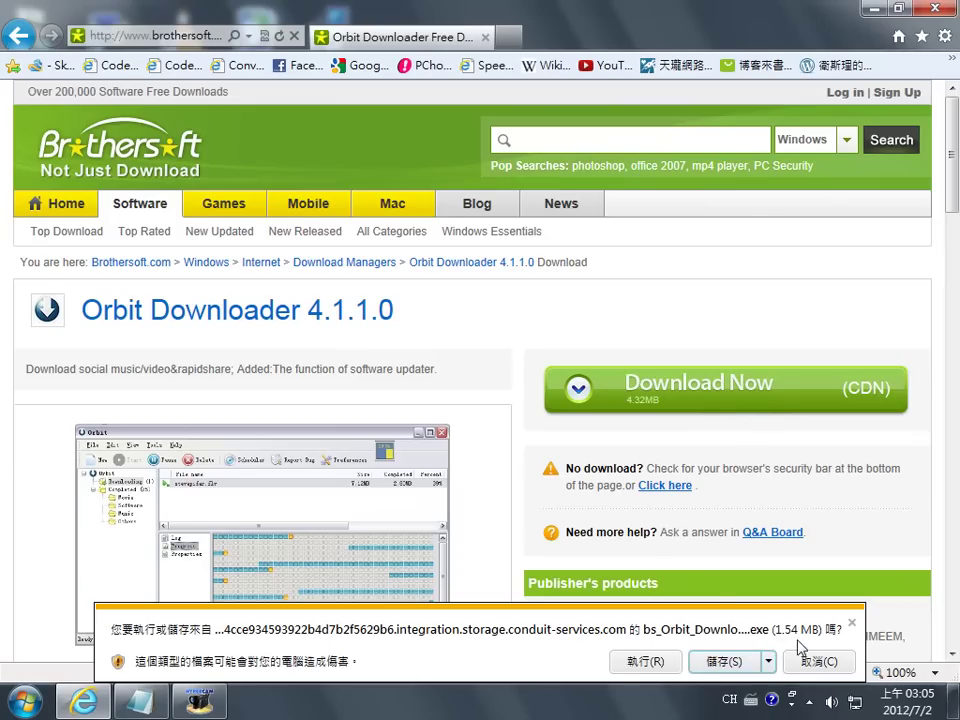
{"action": "left_click", "coordinate": [70, 149]}
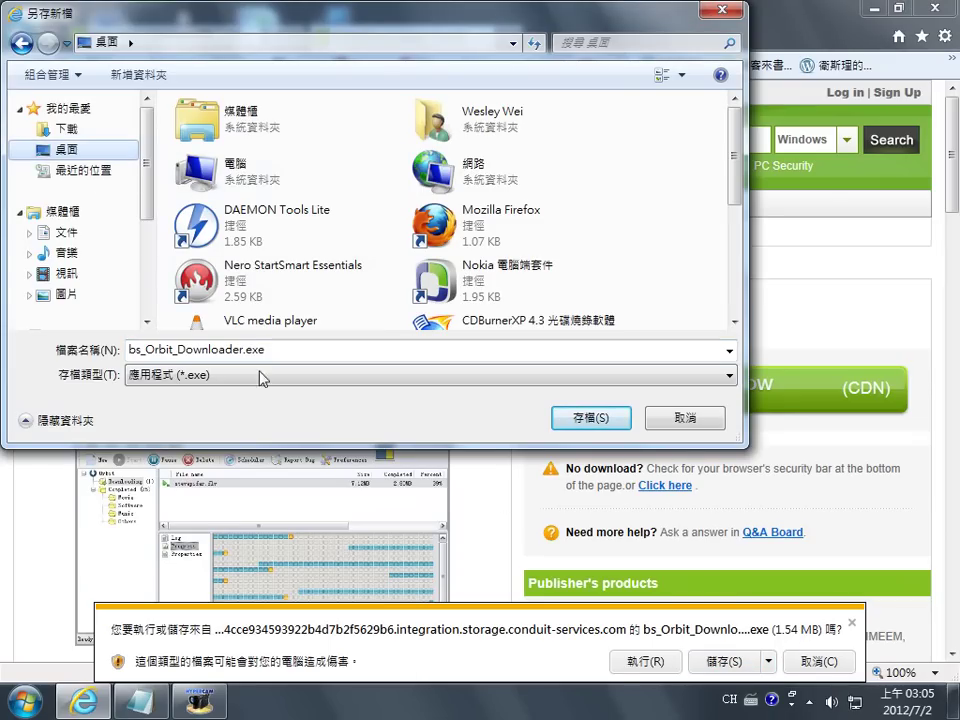
{"action": "left_click", "coordinate": [580, 420]}
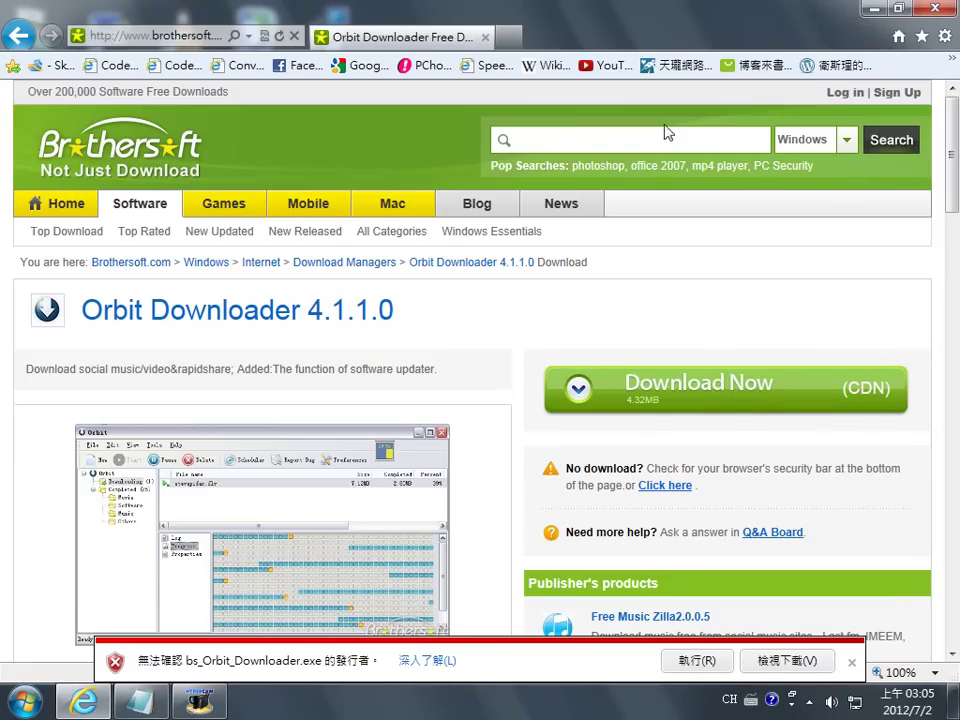
- Minimize the browser and the xx.txt note, and run bs_Orbit_Downloader.exe from the desktop as administrator
{"action": "left_click", "coordinate": [873, 10]}
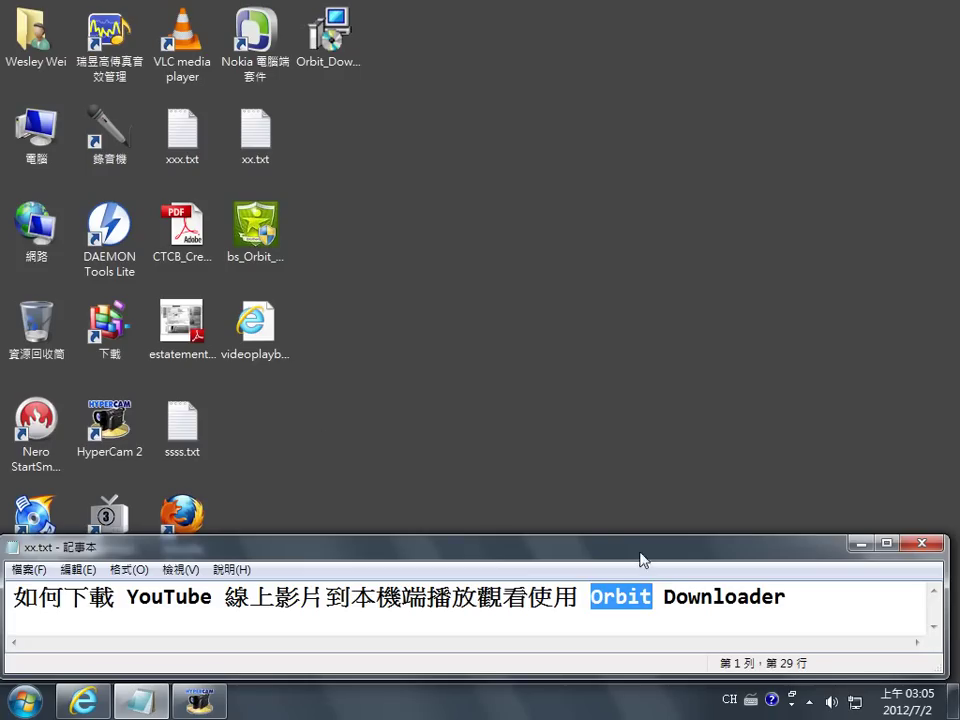
{"action": "left_click", "coordinate": [860, 543]}
{"action": "left_click", "coordinate": [256, 235]}
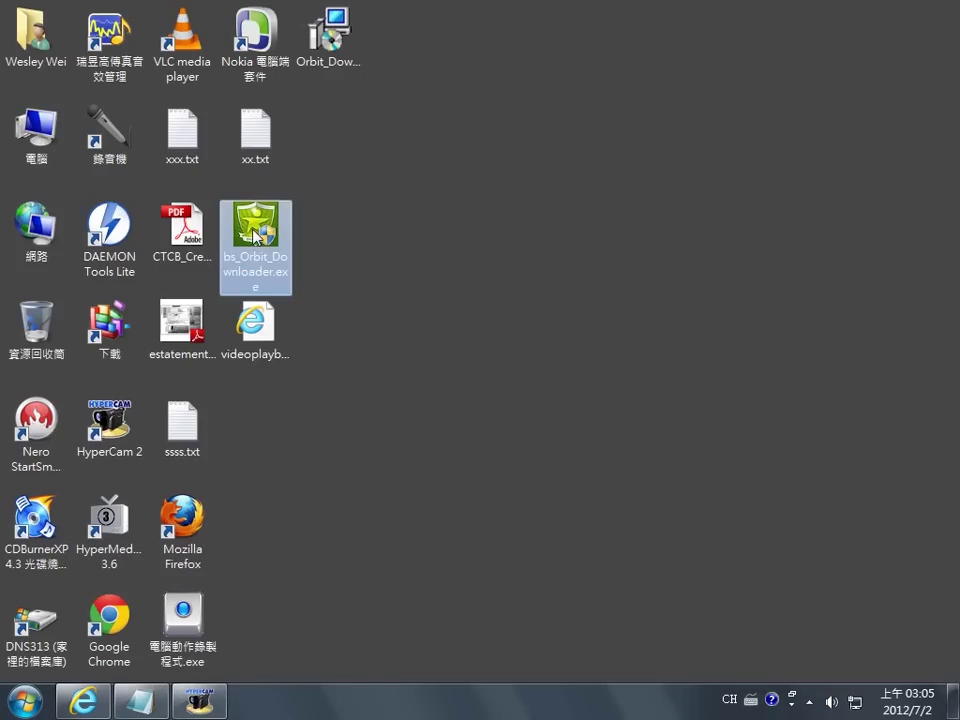
{"action": "right_click", "coordinate": [256, 235]}
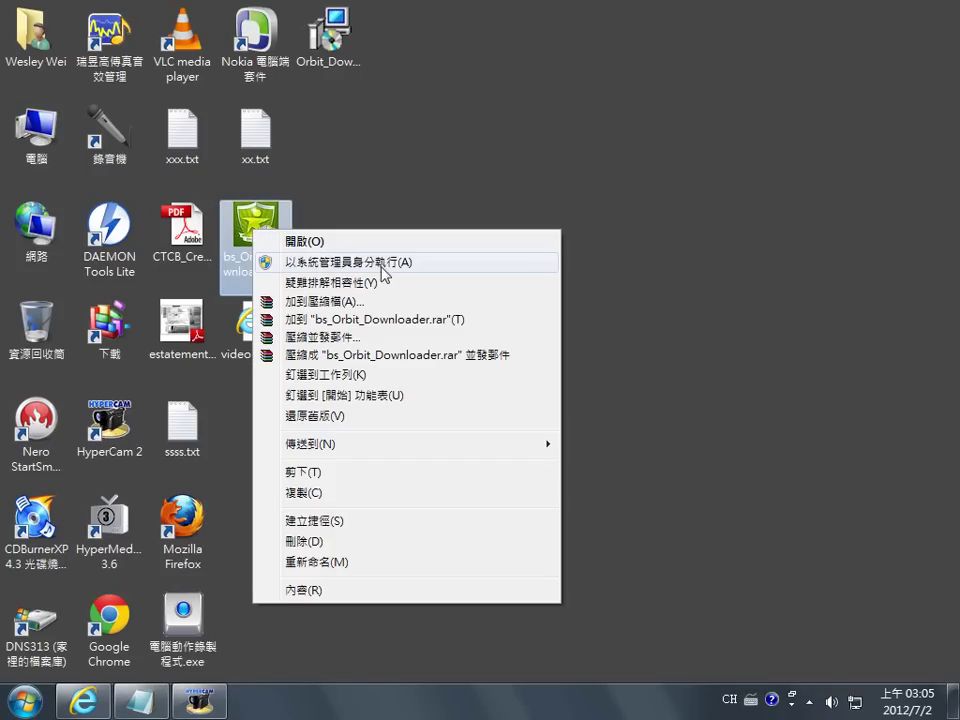
{"action": "left_click", "coordinate": [376, 264]}
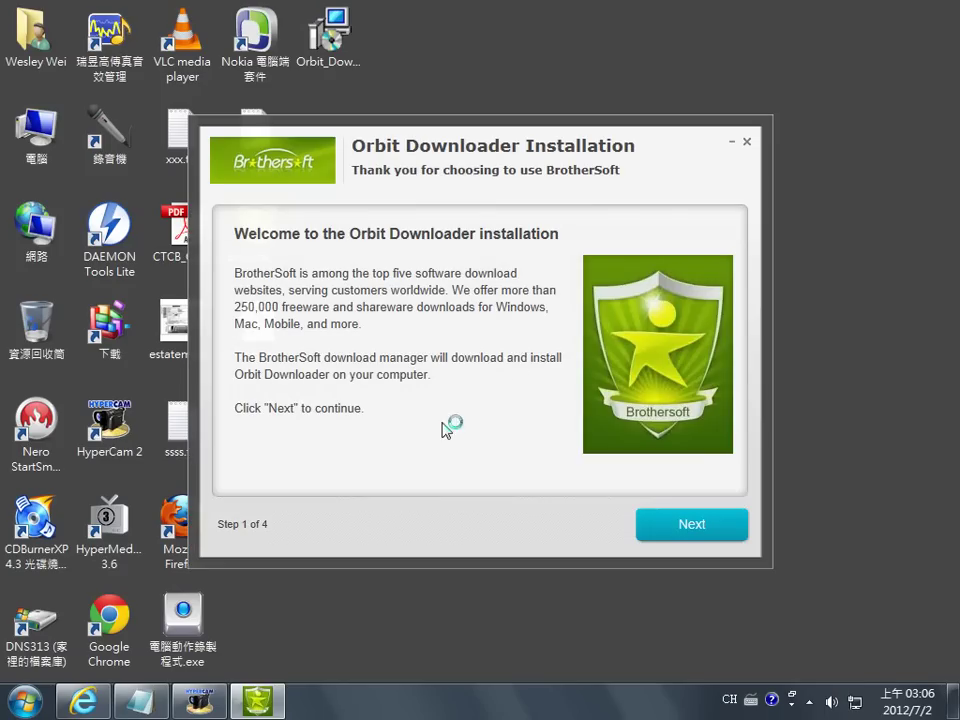
- Choose the customized installation with the Brothersoft Toolbar deselected and let the installer download Orbit Downloader
{"action": "left_click", "coordinate": [690, 525]}
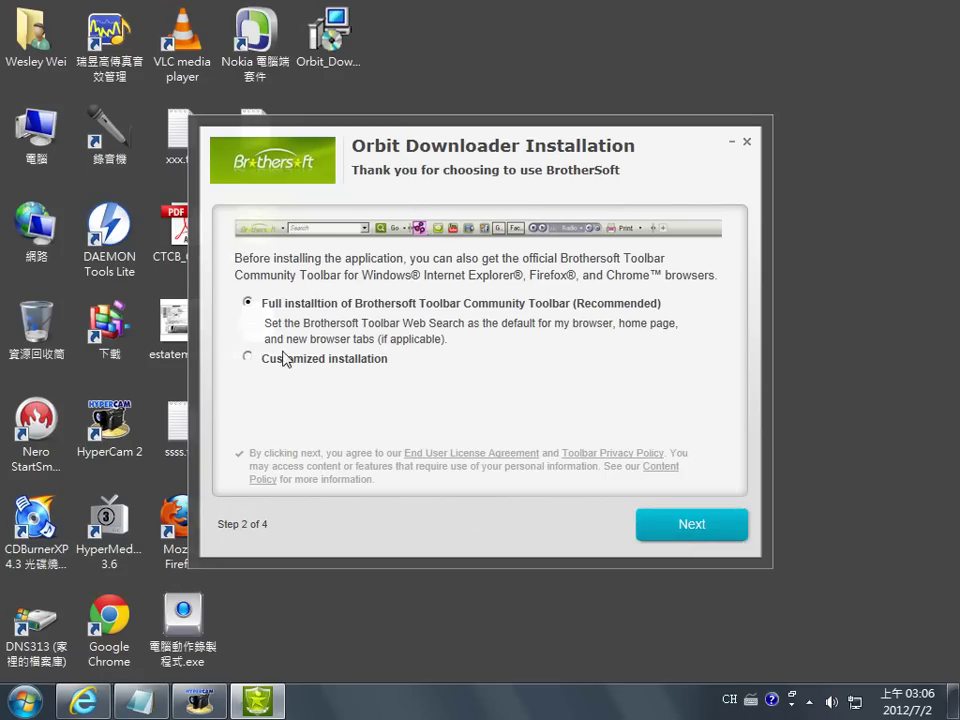
{"action": "left_click", "coordinate": [247, 359]}
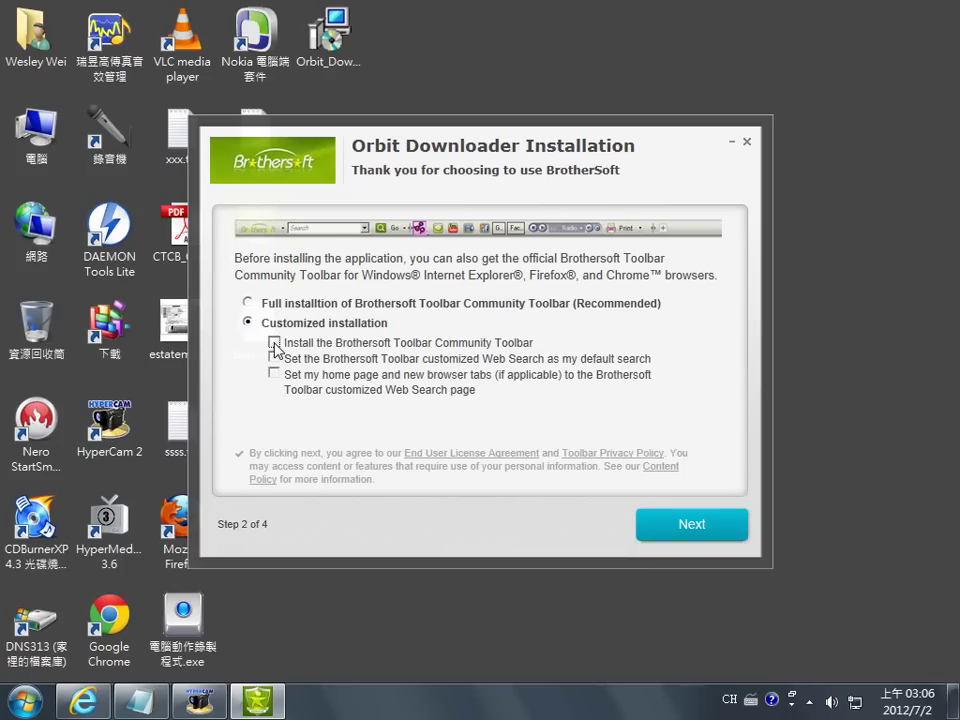
{"action": "left_click", "coordinate": [275, 343]}
{"action": "left_click", "coordinate": [683, 524]}
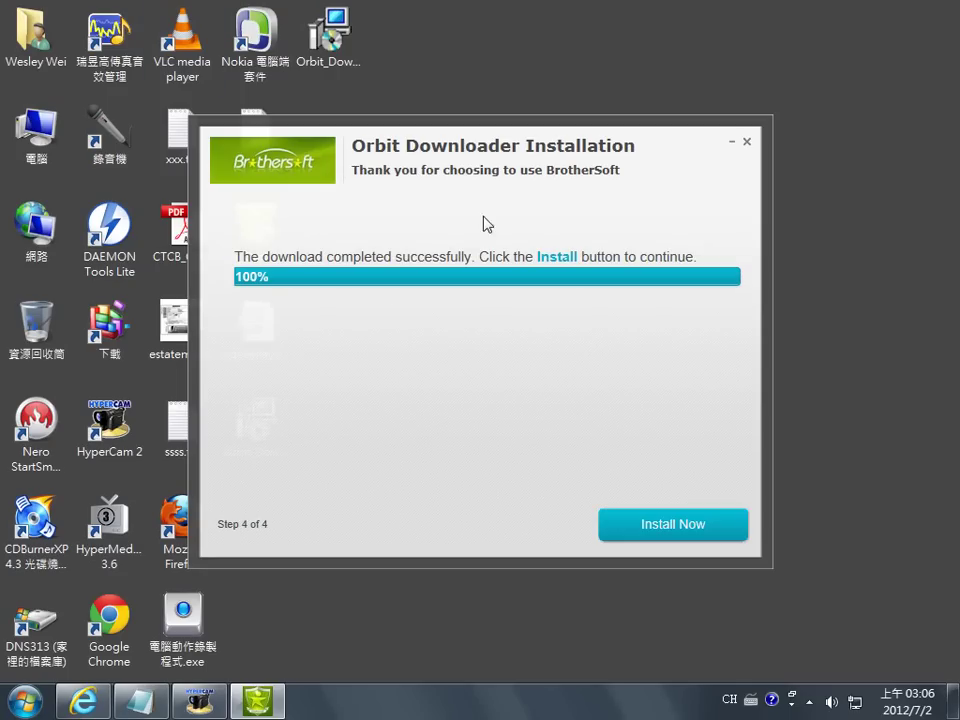
- Check the downloaded Orbit_Downloader setup file on the desktop and start the installation from the Brothersoft installer
{"action": "left_click_drag", "start_coordinate": [508, 125], "coordinate": [644, 60]}
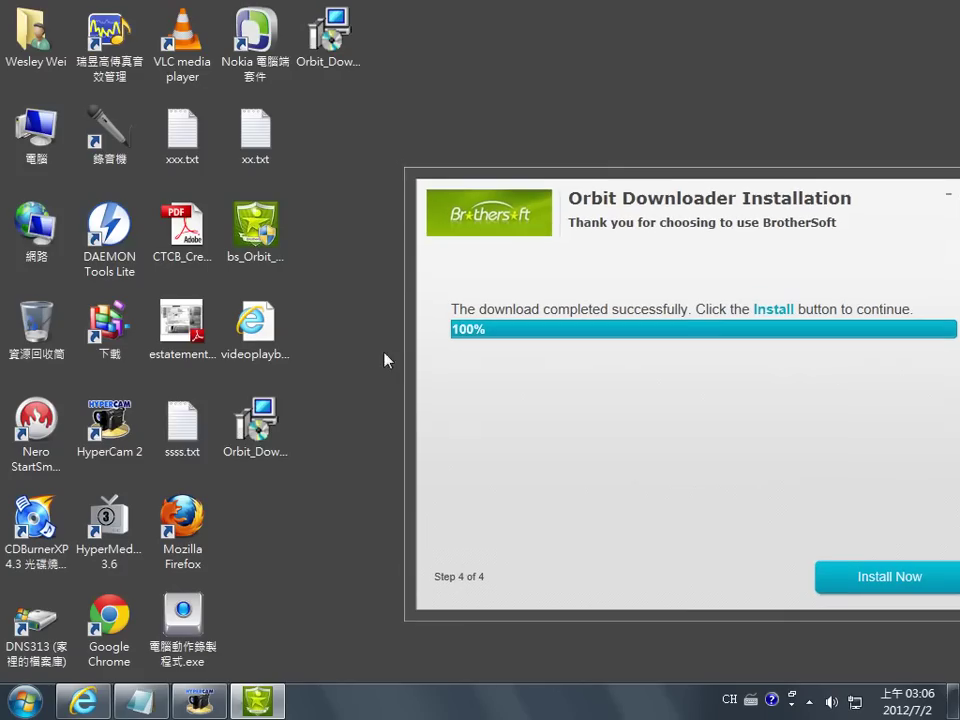
{"action": "left_click", "coordinate": [265, 480]}
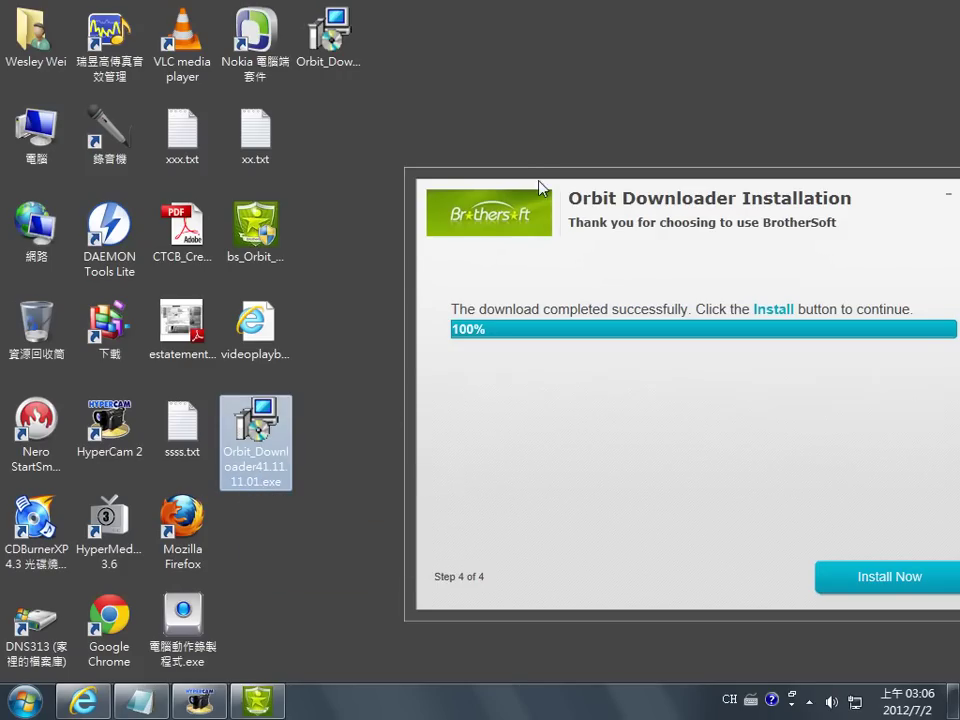
{"action": "left_click_drag", "start_coordinate": [540, 188], "coordinate": [297, 107]}
{"action": "left_click", "coordinate": [660, 500]}
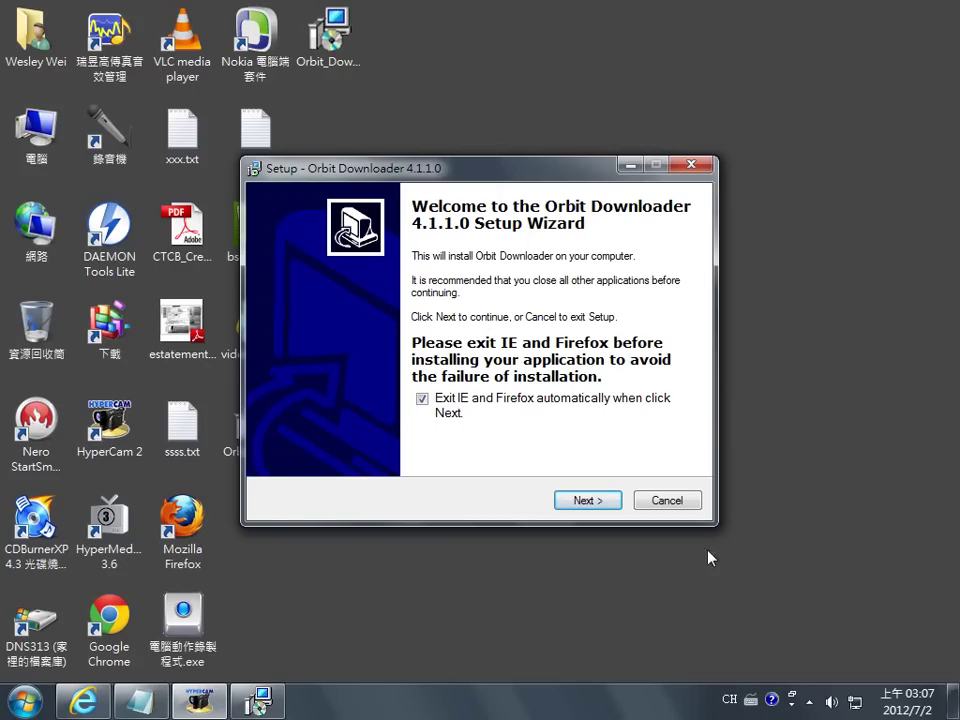
- Accept the license agreement and keep the C:\Program Files\Orbitdownloader destination and the Orbit Start Menu folder
{"action": "left_click", "coordinate": [590, 505]}
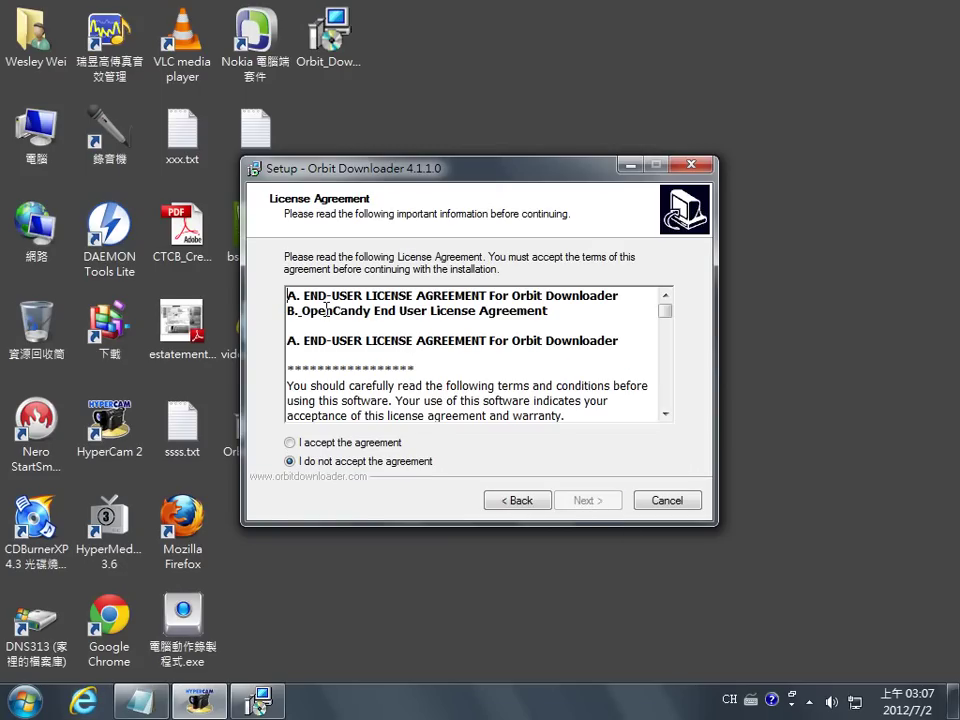
{"action": "left_click", "coordinate": [323, 443]}
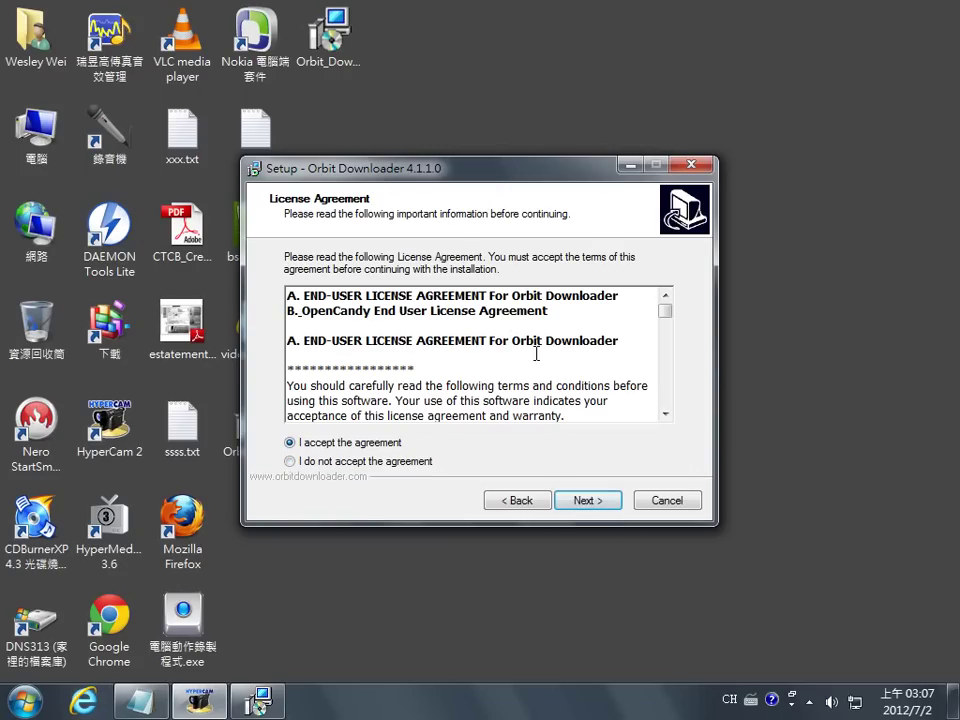
{"action": "left_click", "coordinate": [589, 502]}
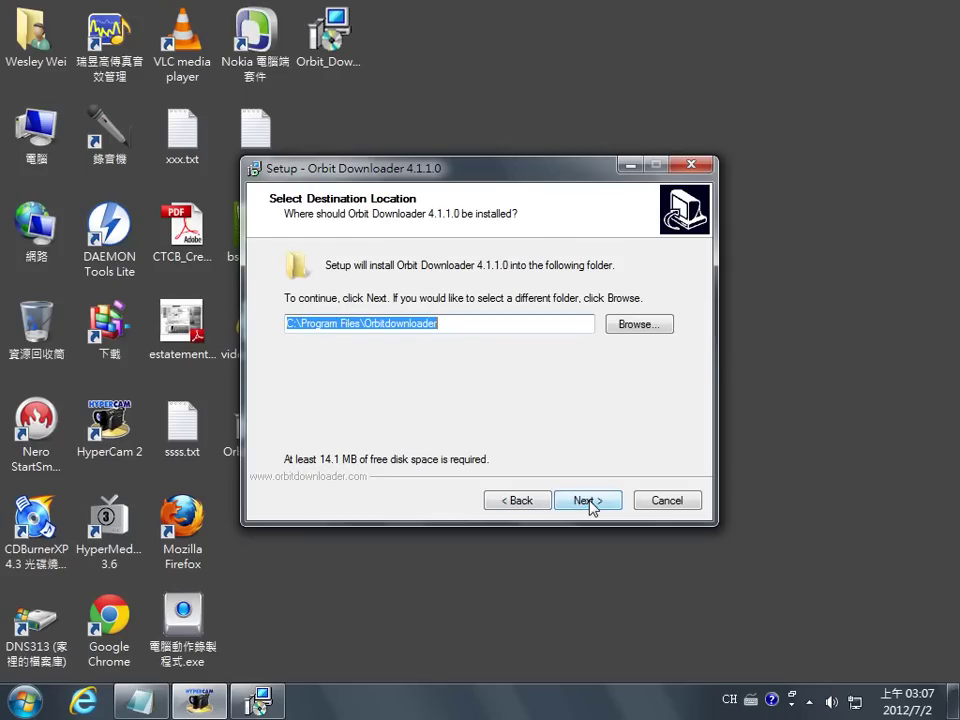
{"action": "left_click_drag", "start_coordinate": [305, 323], "coordinate": [562, 442]}
{"action": "left_click", "coordinate": [589, 500]}
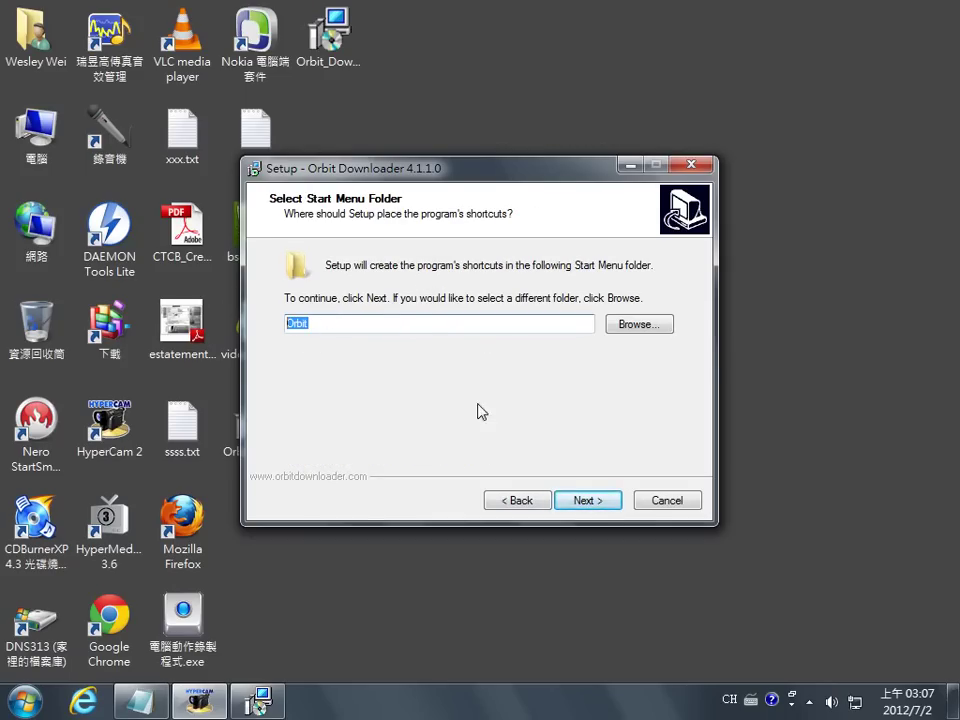
{"action": "left_click", "coordinate": [585, 498]}
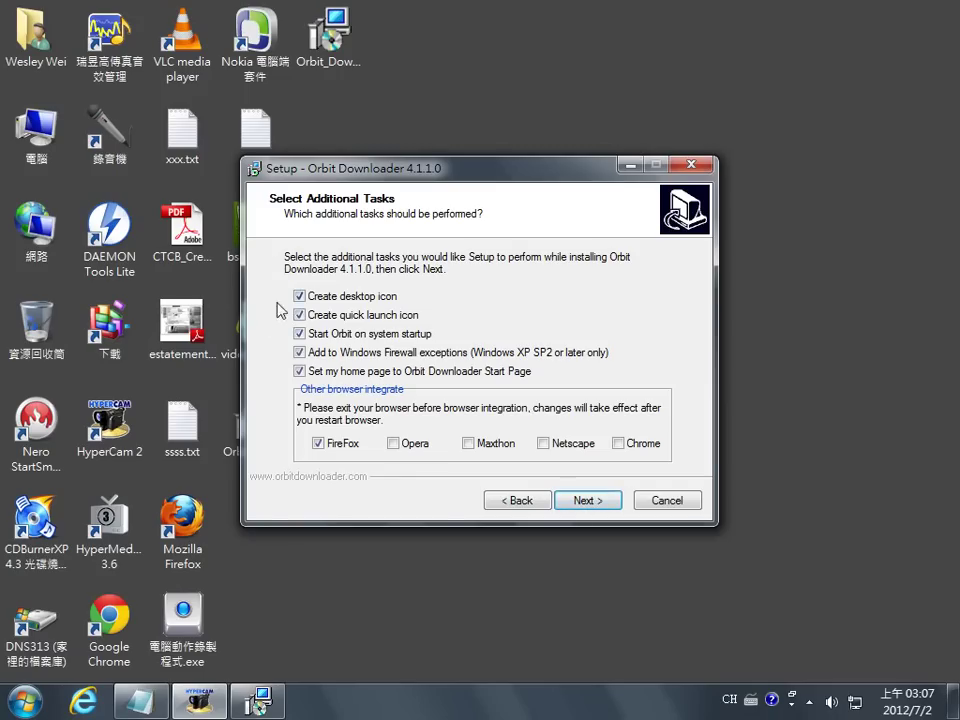
- Deselect the quick launch icon, starting Orbit on system startup and the home page change in the additional tasks, and continue
{"action": "left_click", "coordinate": [300, 314]}
{"action": "left_click", "coordinate": [300, 333]}
{"action": "left_click", "coordinate": [300, 371]}
{"action": "left_click", "coordinate": [587, 500]}
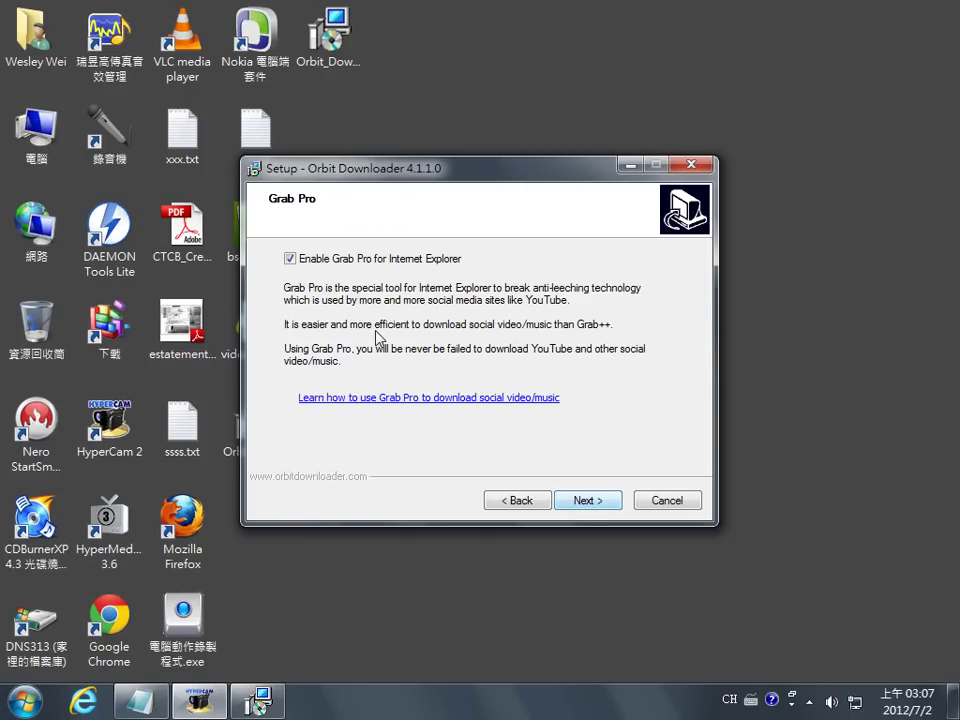
- Keep Grab Pro enabled for Internet Explorer, decline Nitro PDF Reader, and finish the setup with Run Orbit Downloader selected
{"action": "left_click", "coordinate": [587, 502]}
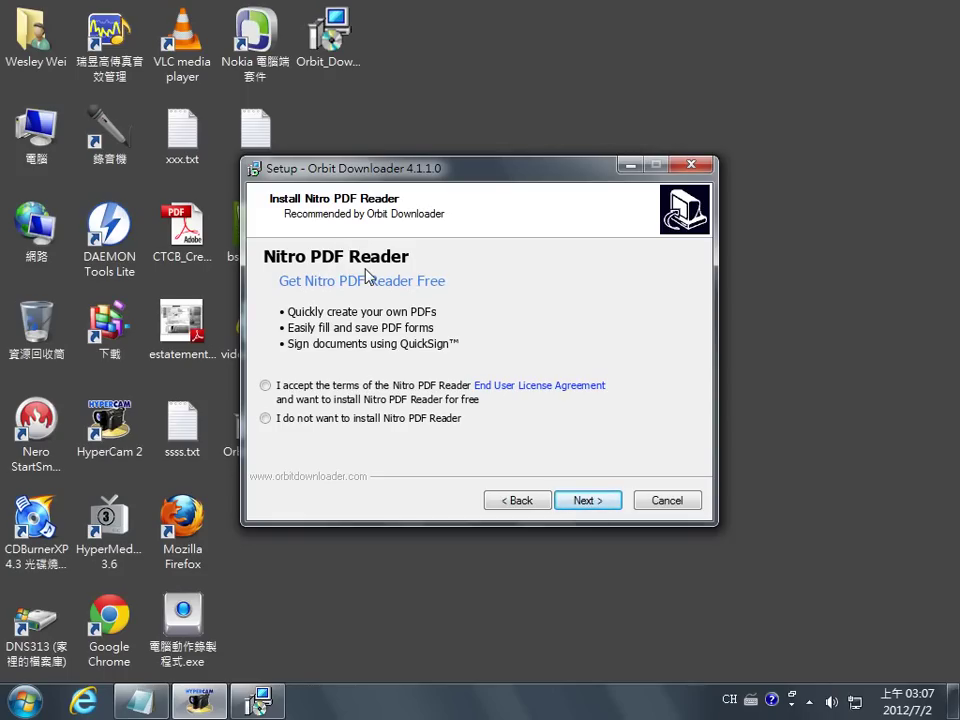
{"action": "left_click", "coordinate": [297, 419]}
{"action": "left_click", "coordinate": [589, 501]}
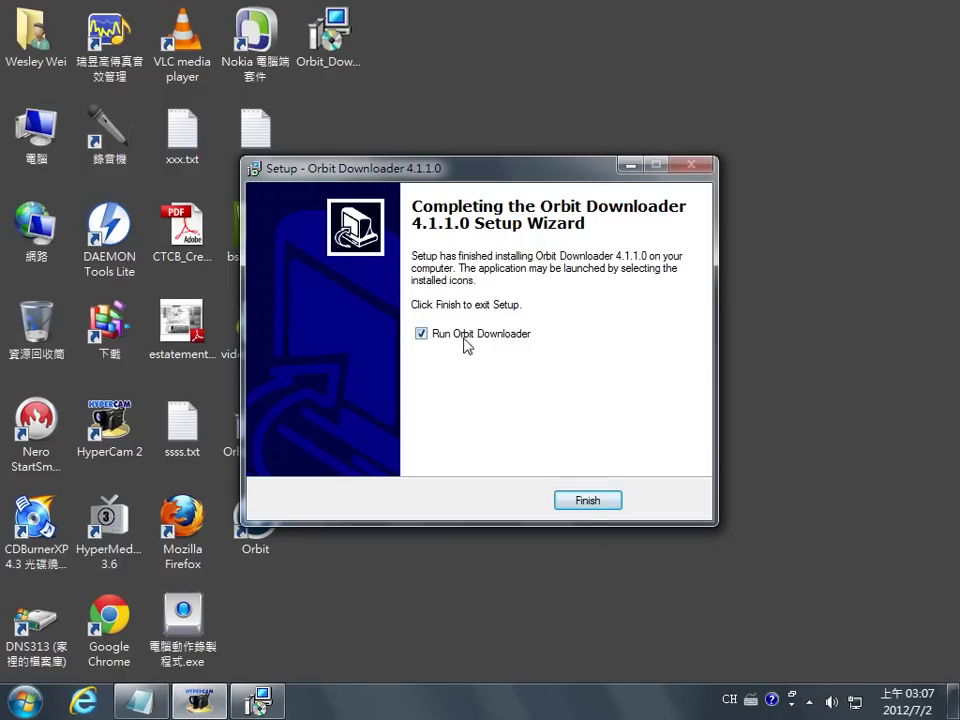
{"action": "left_click", "coordinate": [587, 501]}
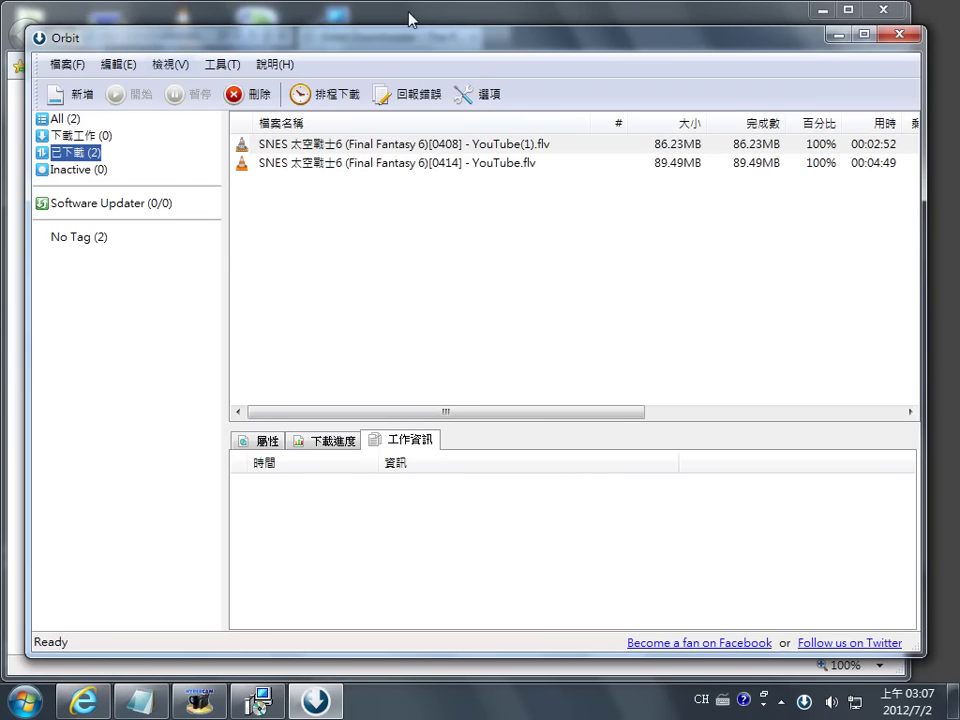
- Close the browser window showing the Orbit website and bring the Orbit window back up
{"action": "left_click", "coordinate": [832, 34]}
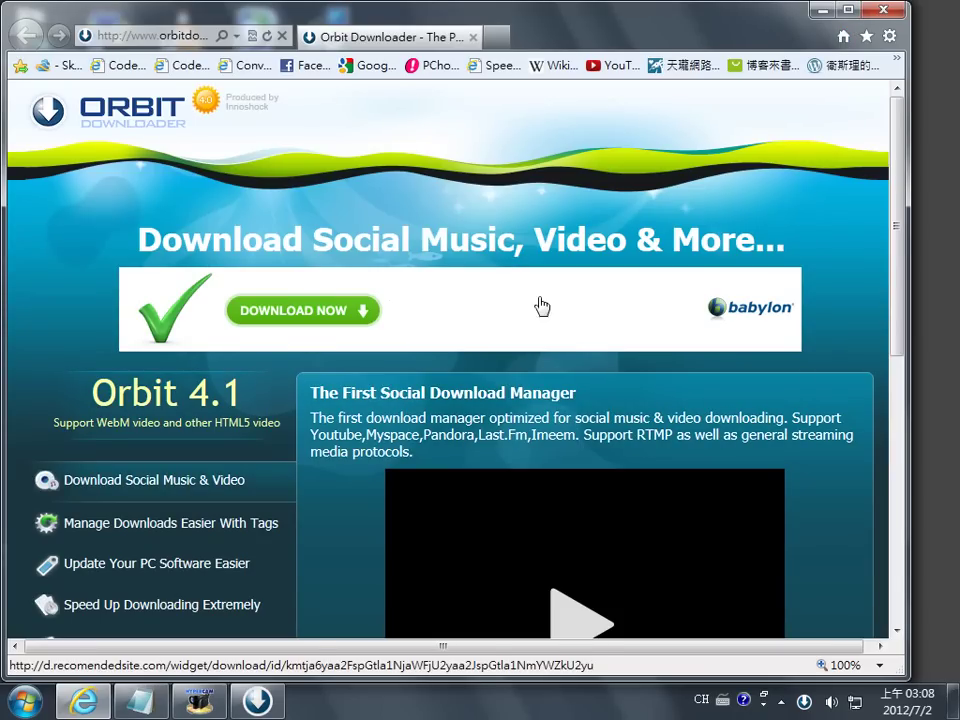
{"action": "left_click", "coordinate": [884, 12]}
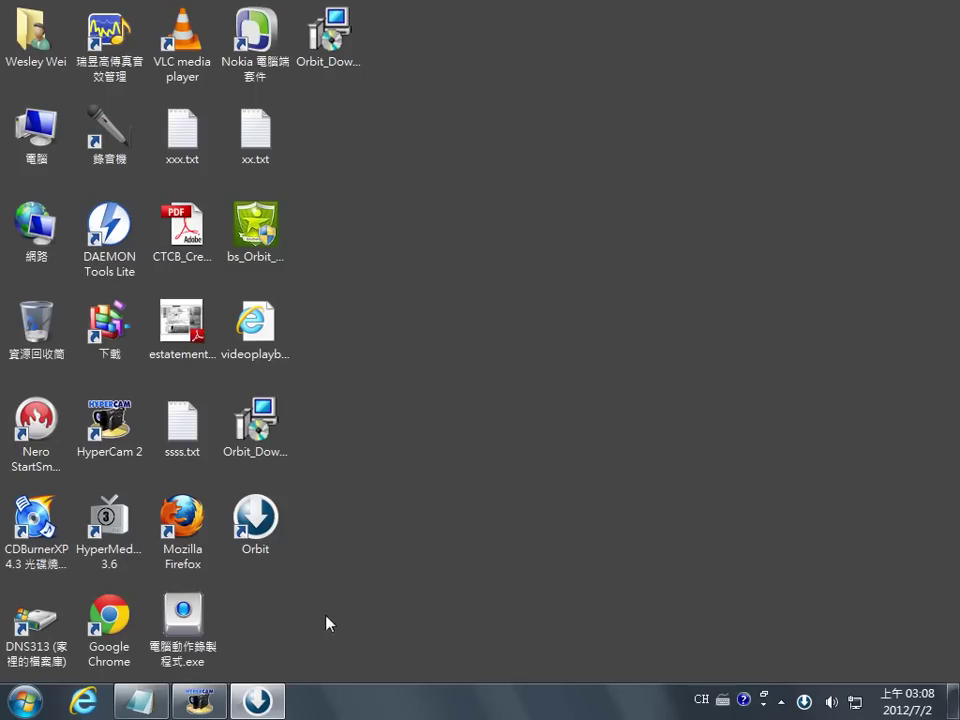
{"action": "left_click", "coordinate": [255, 705]}
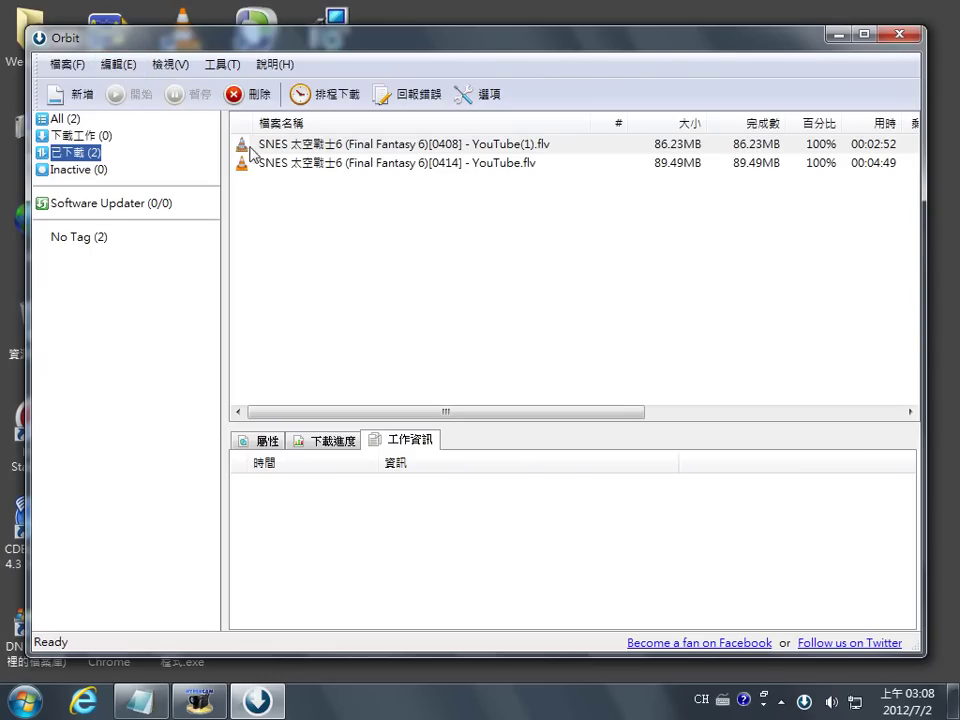
- Switch the Orbit interface language to English
{"action": "left_click", "coordinate": [104, 66]}
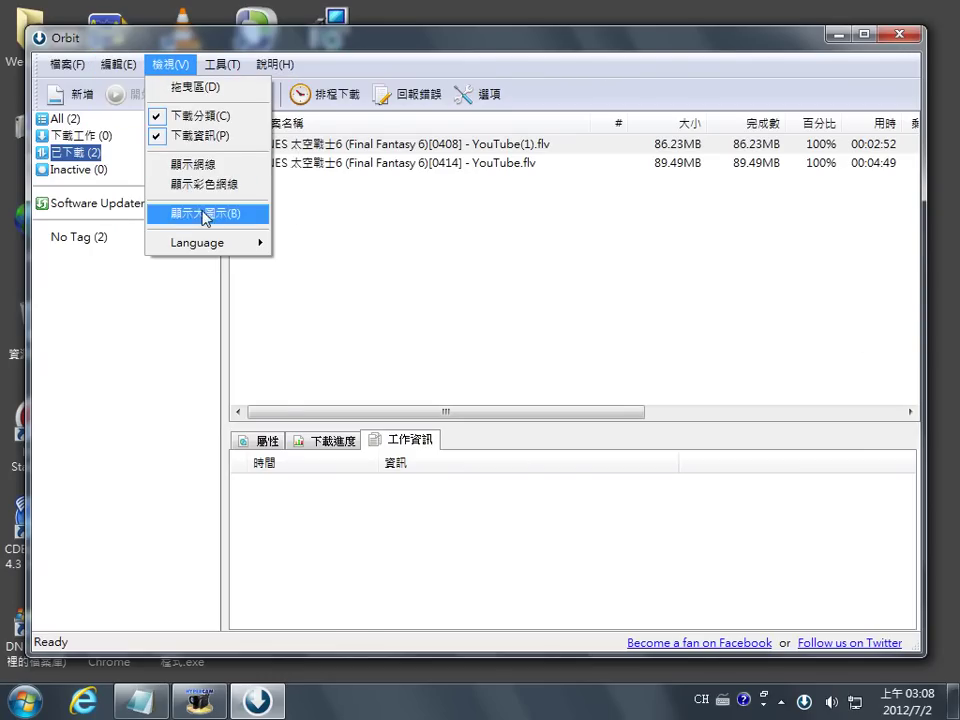
{"action": "mouse_move", "coordinate": [207, 243]}
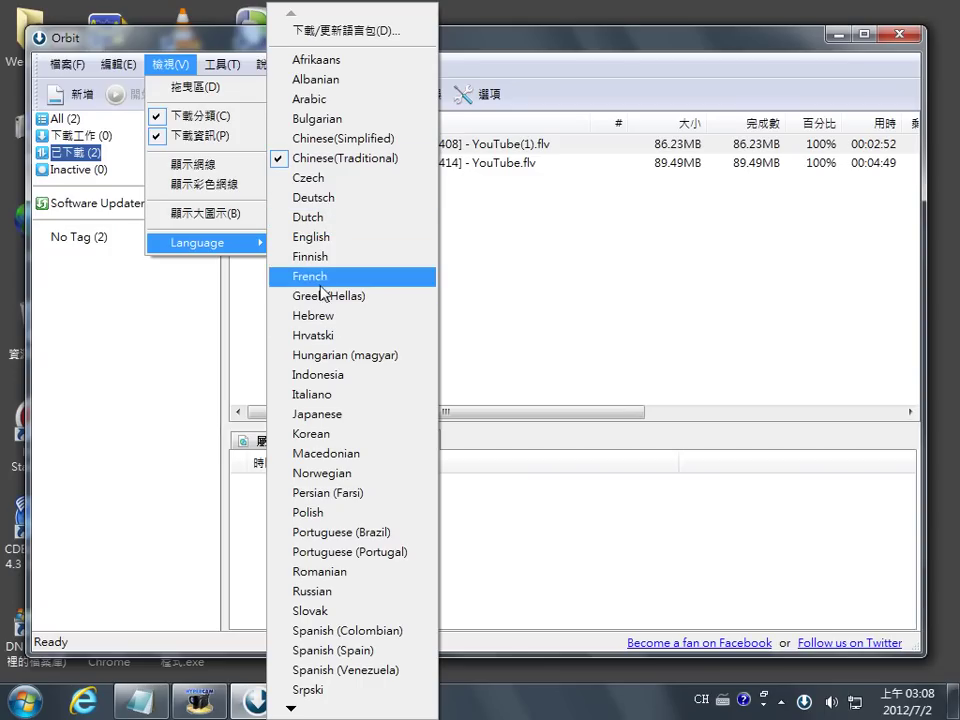
{"action": "left_click", "coordinate": [316, 238]}
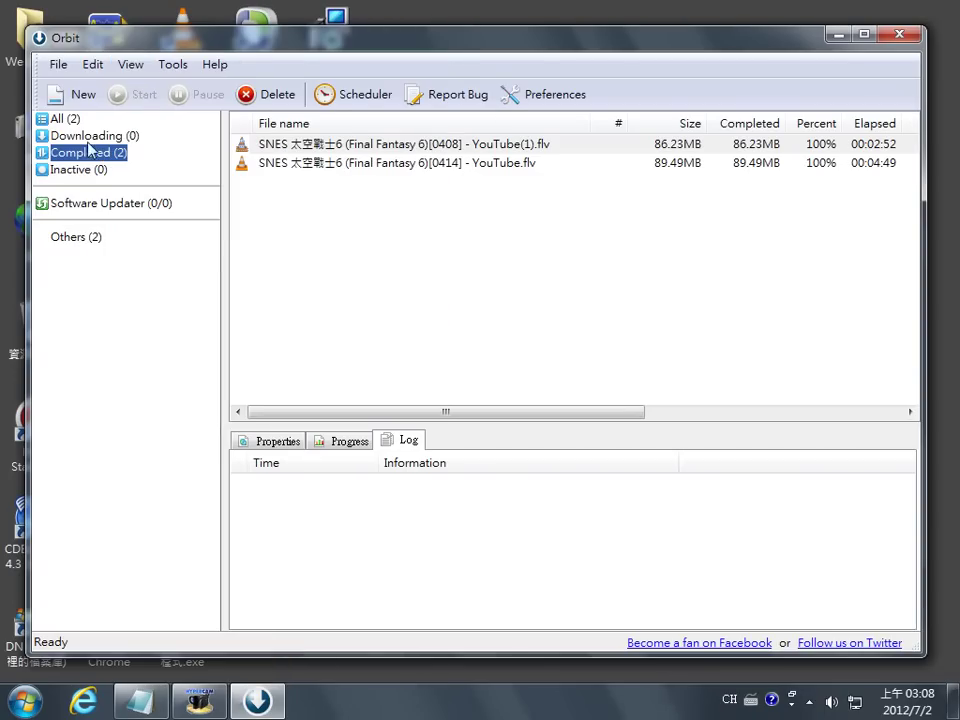
- Delete both completed YouTube downloads from the list together with their real files
{"action": "left_click", "coordinate": [360, 163]}
{"action": "left_click", "coordinate": [326, 145], "text": "shift"}
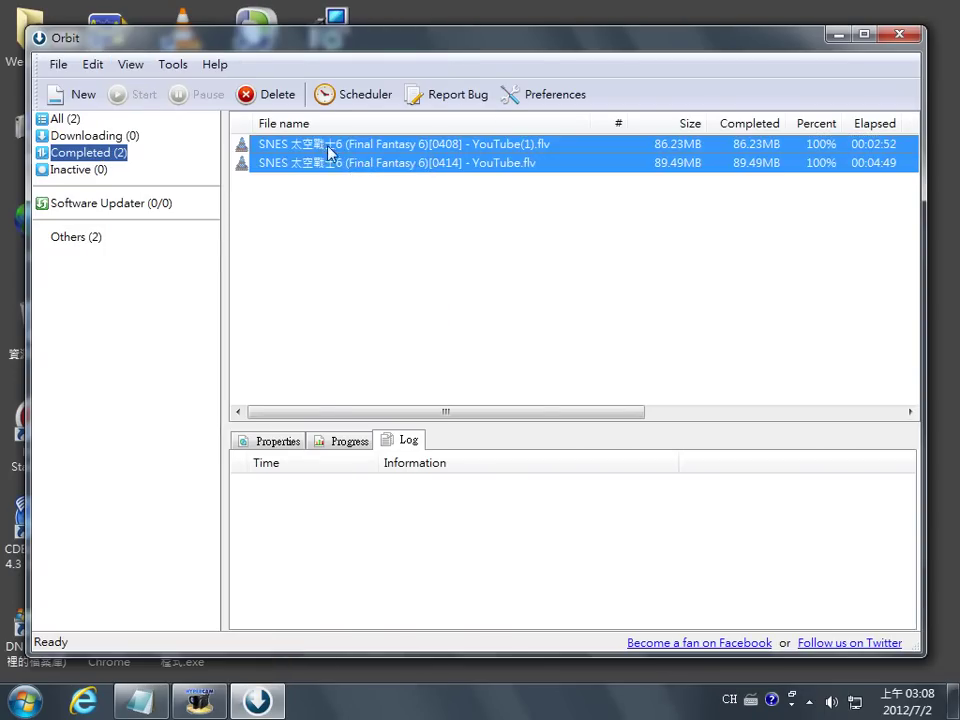
{"action": "left_click", "coordinate": [272, 94]}
{"action": "left_click", "coordinate": [413, 350]}
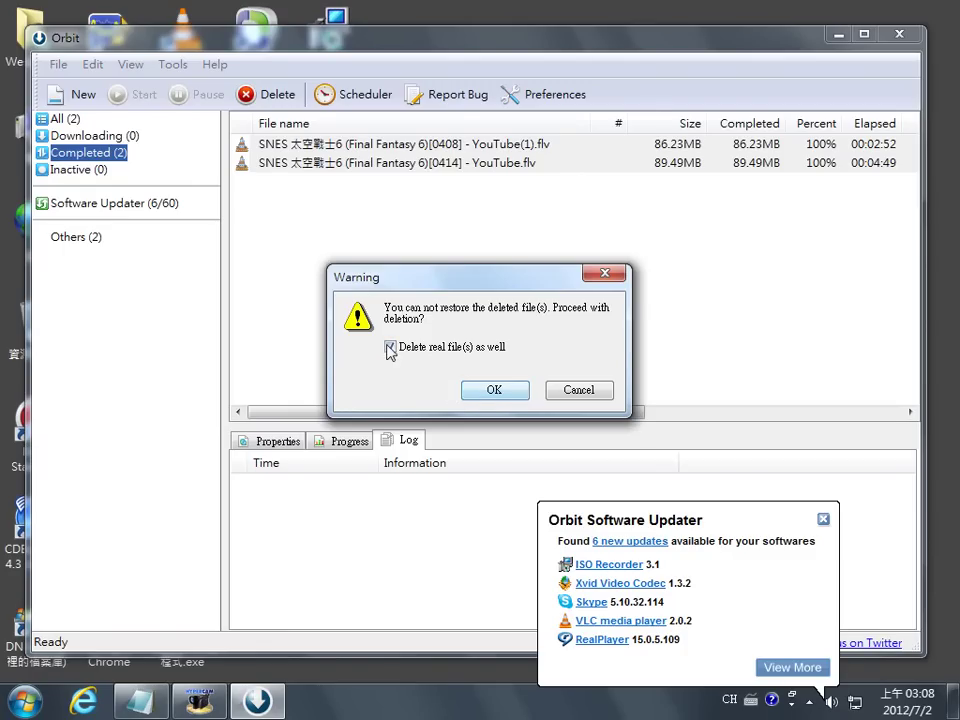
{"action": "left_click", "coordinate": [494, 391]}
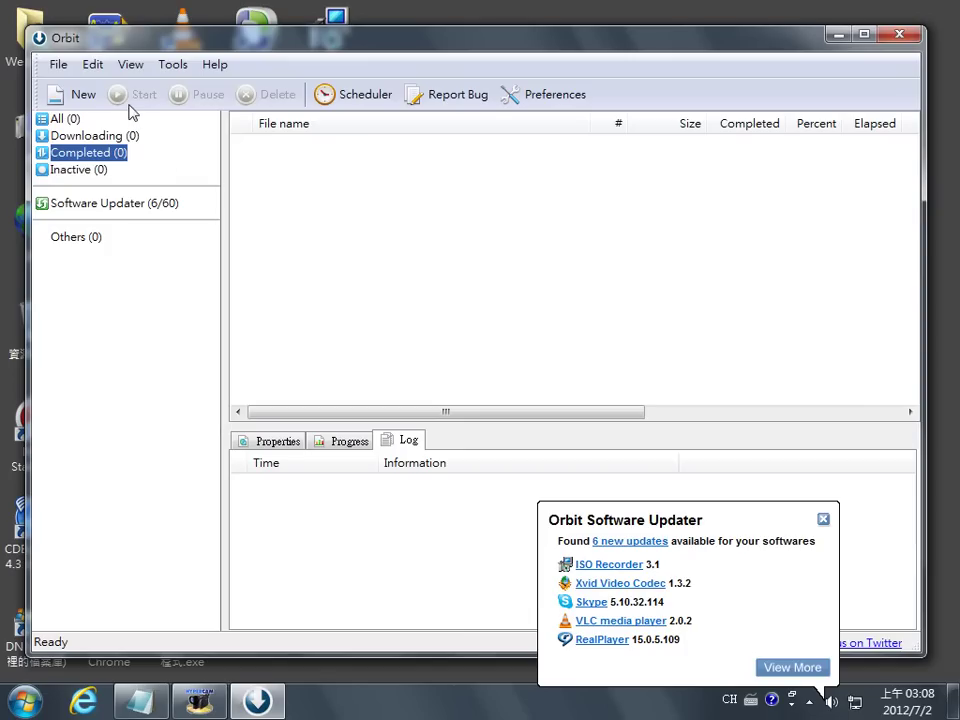
- Set the Orbit interface language to Chinese(Traditional)
{"action": "left_click", "coordinate": [130, 64]}
{"action": "mouse_move", "coordinate": [182, 240]}
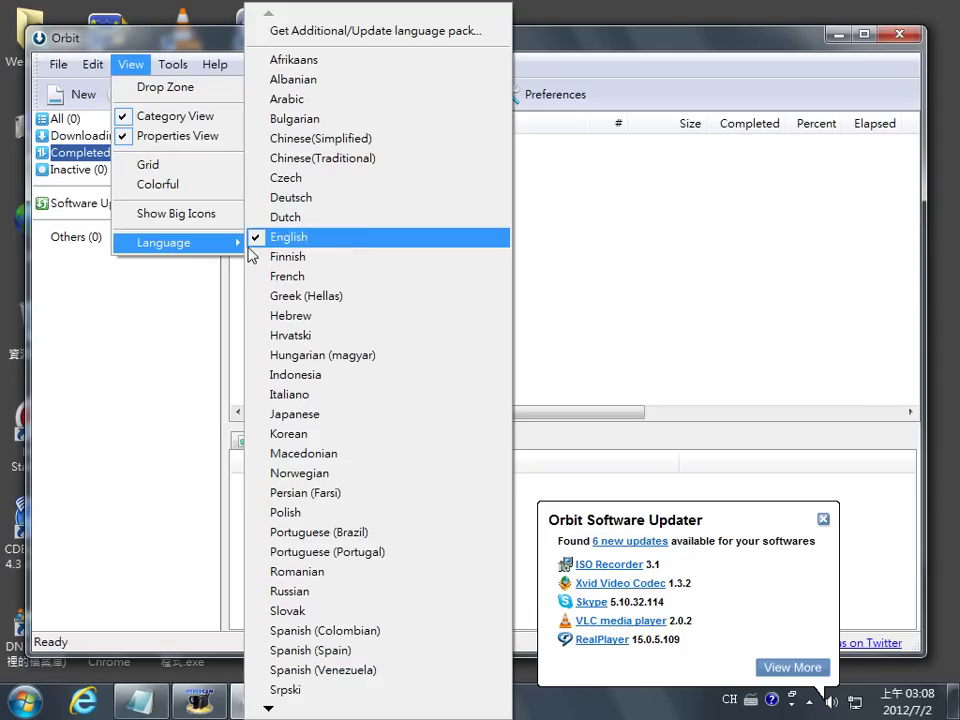
{"action": "left_click", "coordinate": [366, 164]}
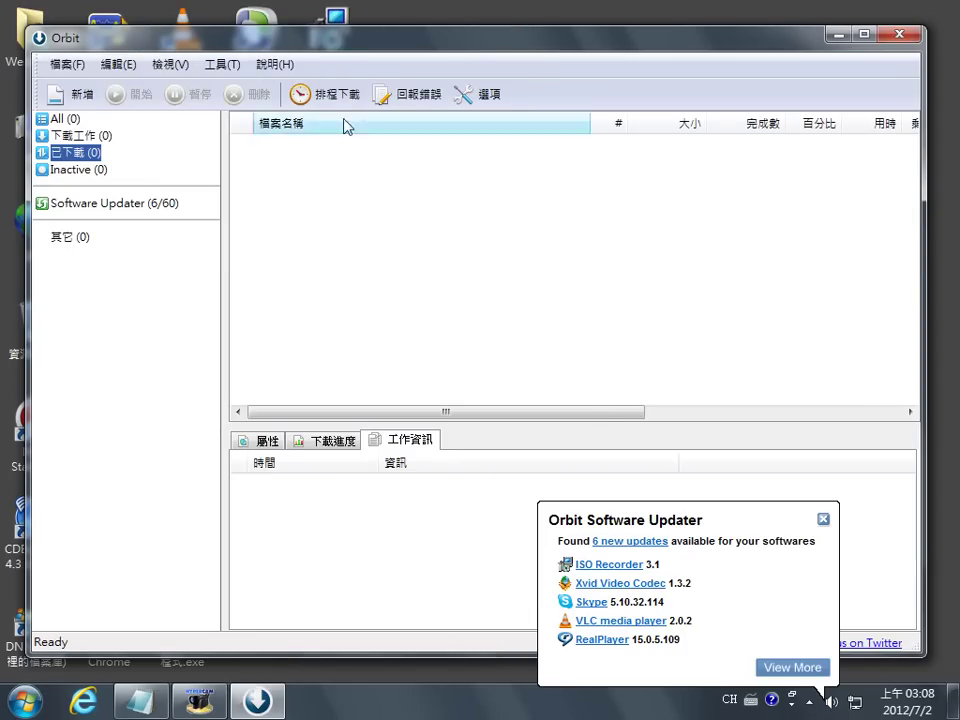
- Look over Orbit's tool settings, dismiss the Software Updater notice, and close the Orbit window
{"action": "left_click", "coordinate": [222, 64]}
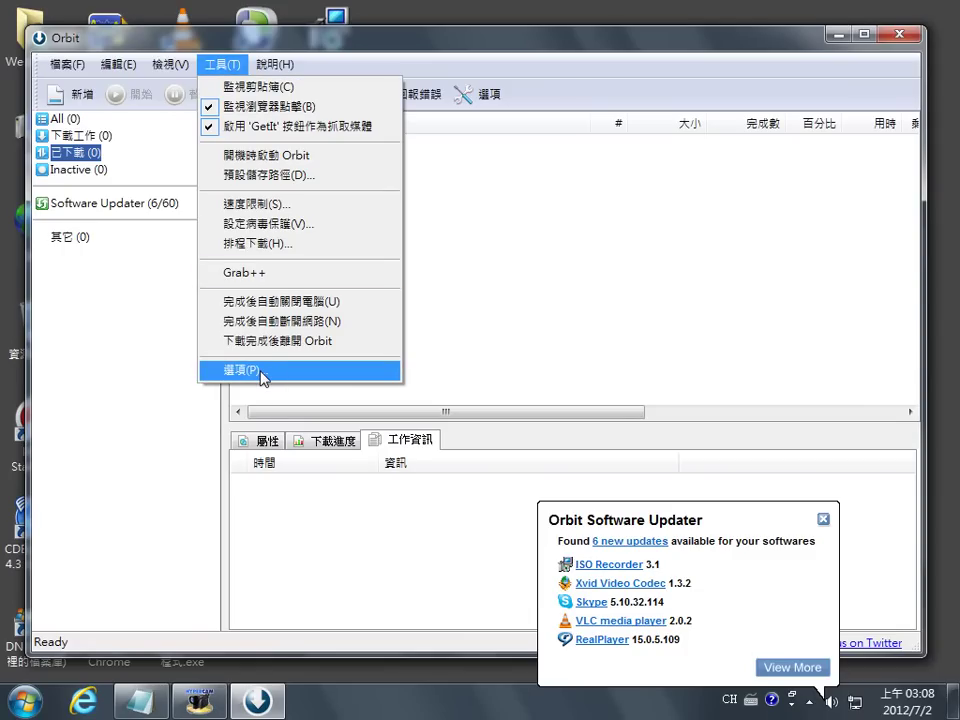
{"action": "left_click", "coordinate": [542, 361]}
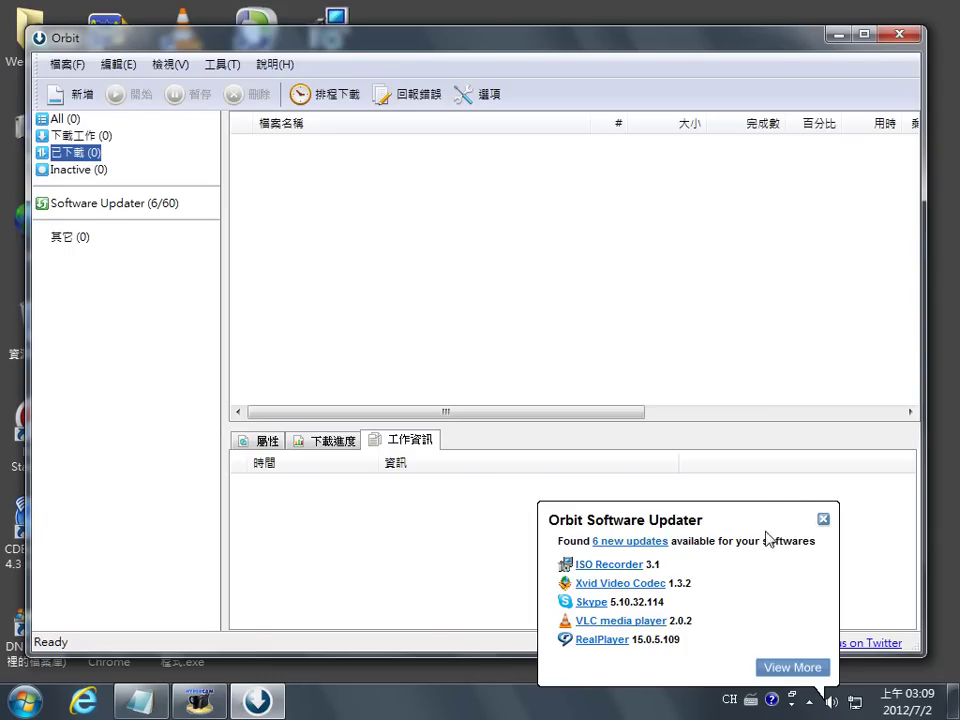
{"action": "left_click", "coordinate": [823, 519]}
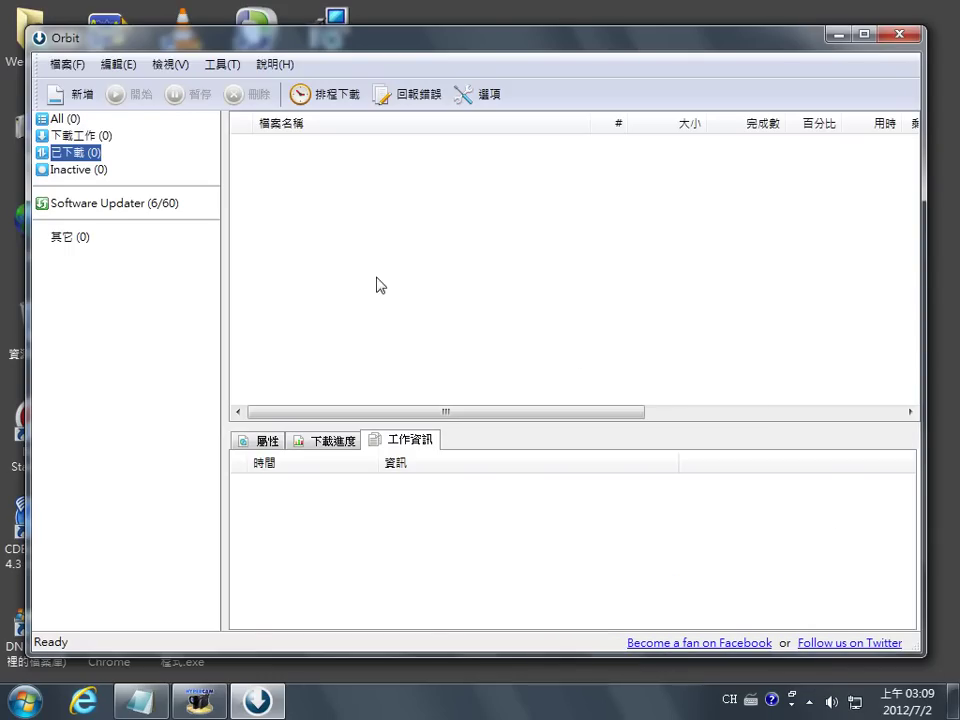
{"action": "left_click", "coordinate": [899, 34]}
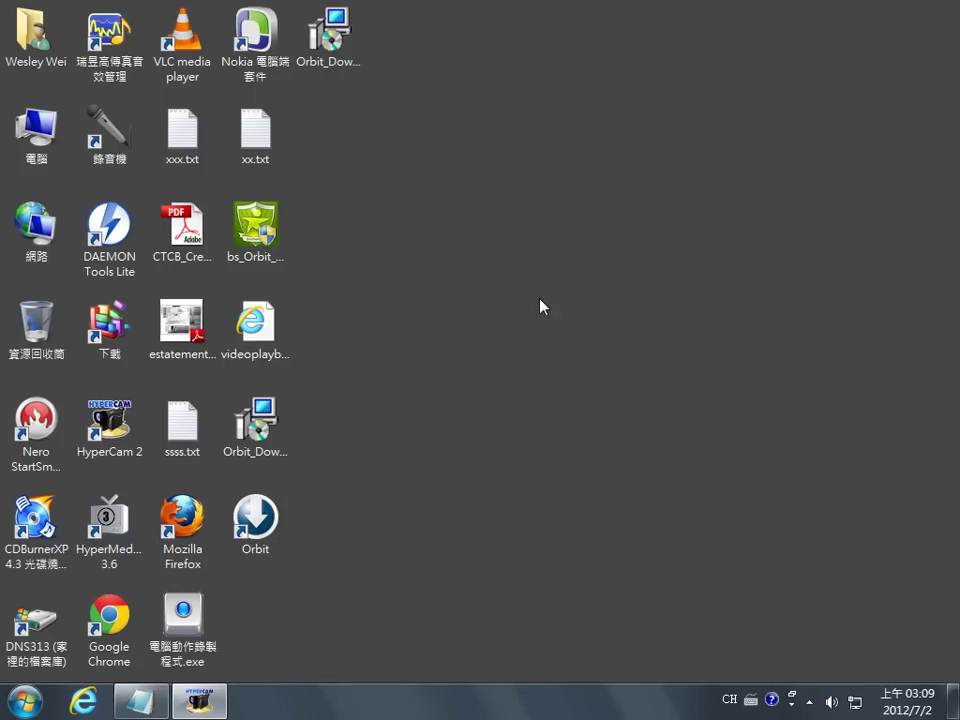
- Bring up the xx.txt note and place the text cursor at the end of its title line
{"action": "left_click", "coordinate": [157, 712]}
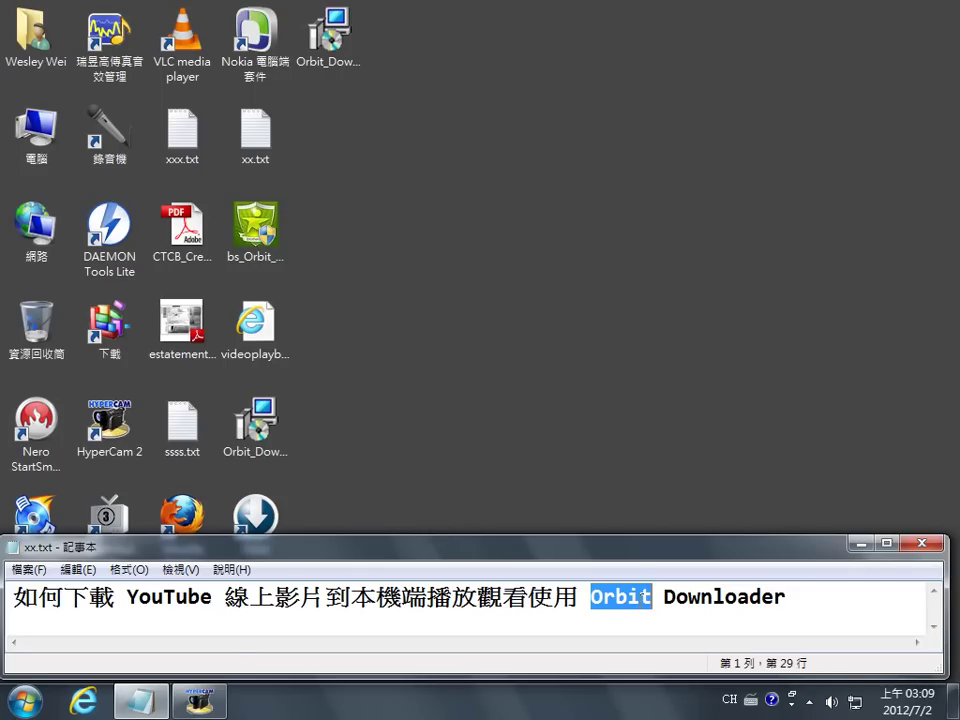
{"action": "left_click", "coordinate": [741, 596]}
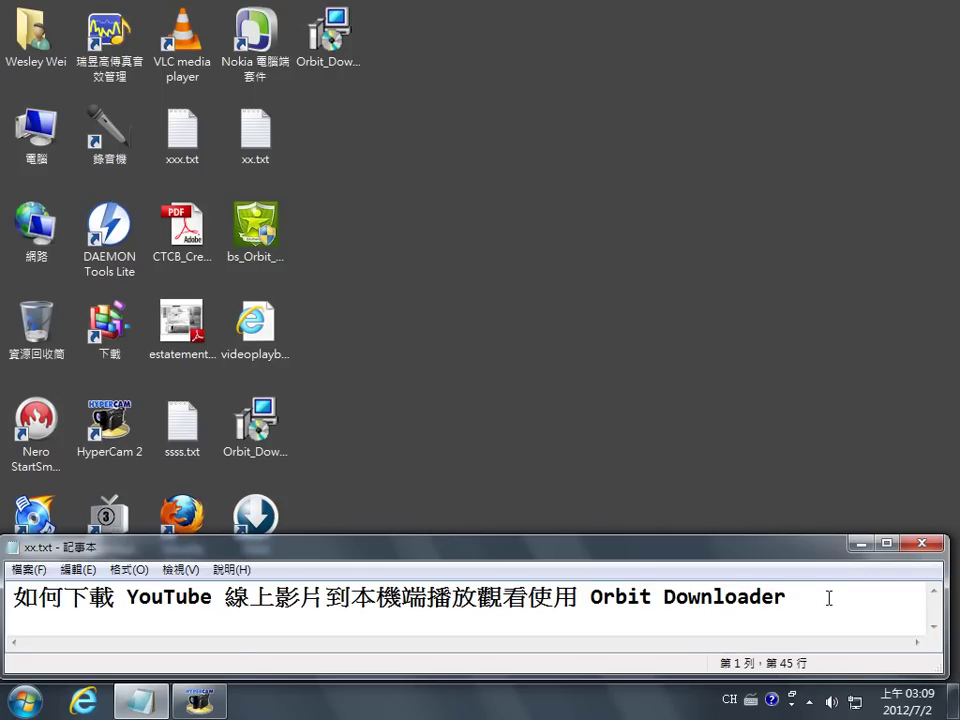